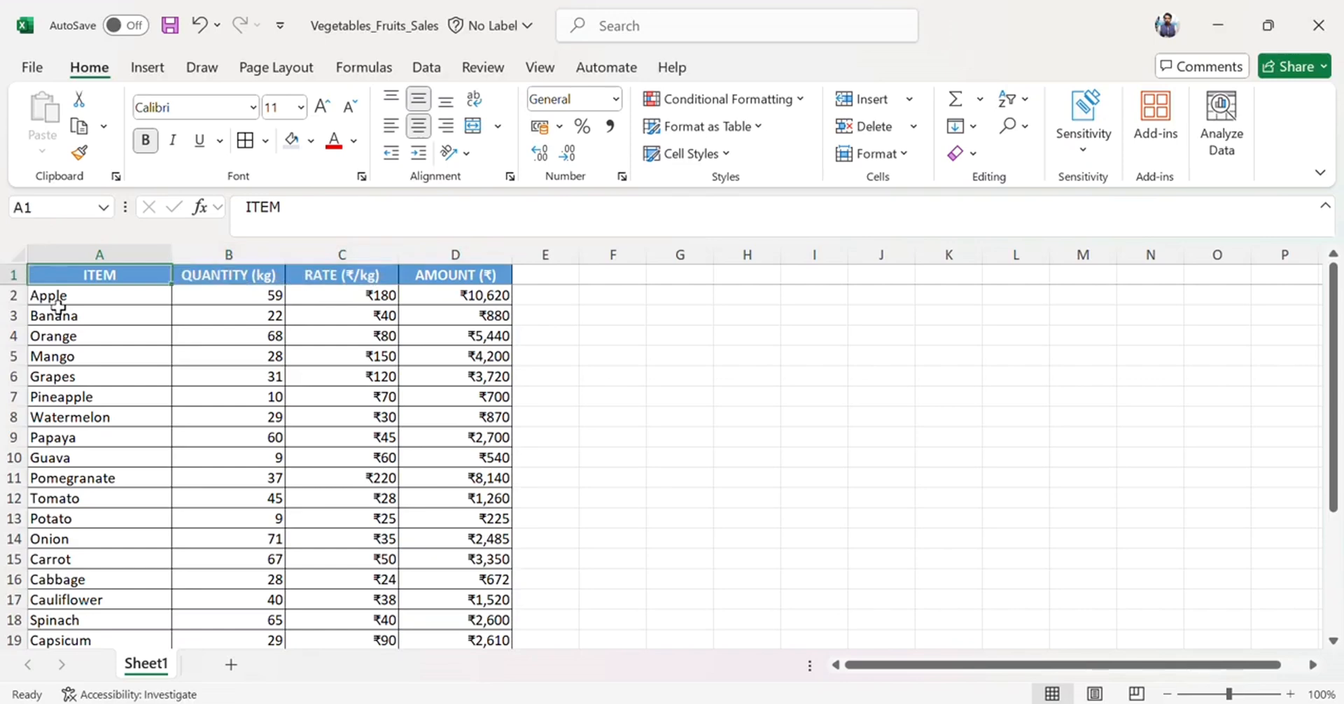
Examine the item, quantity, rate and amount values of the sales table cell by cell.
key(Down)
key(Down)
key(Down)
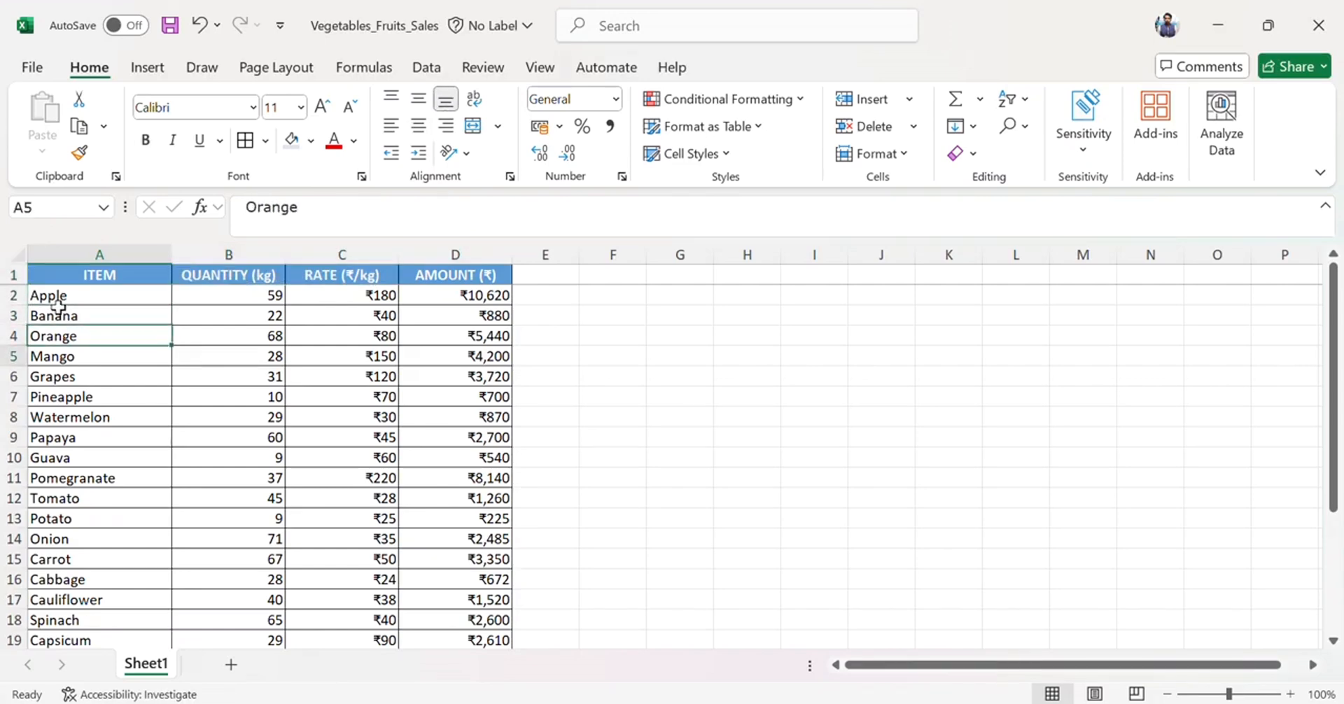
key(Down)
key(Down)
key(Down)
key(Up)
key(Up)
key(Up)
key(Up)
key(Up)
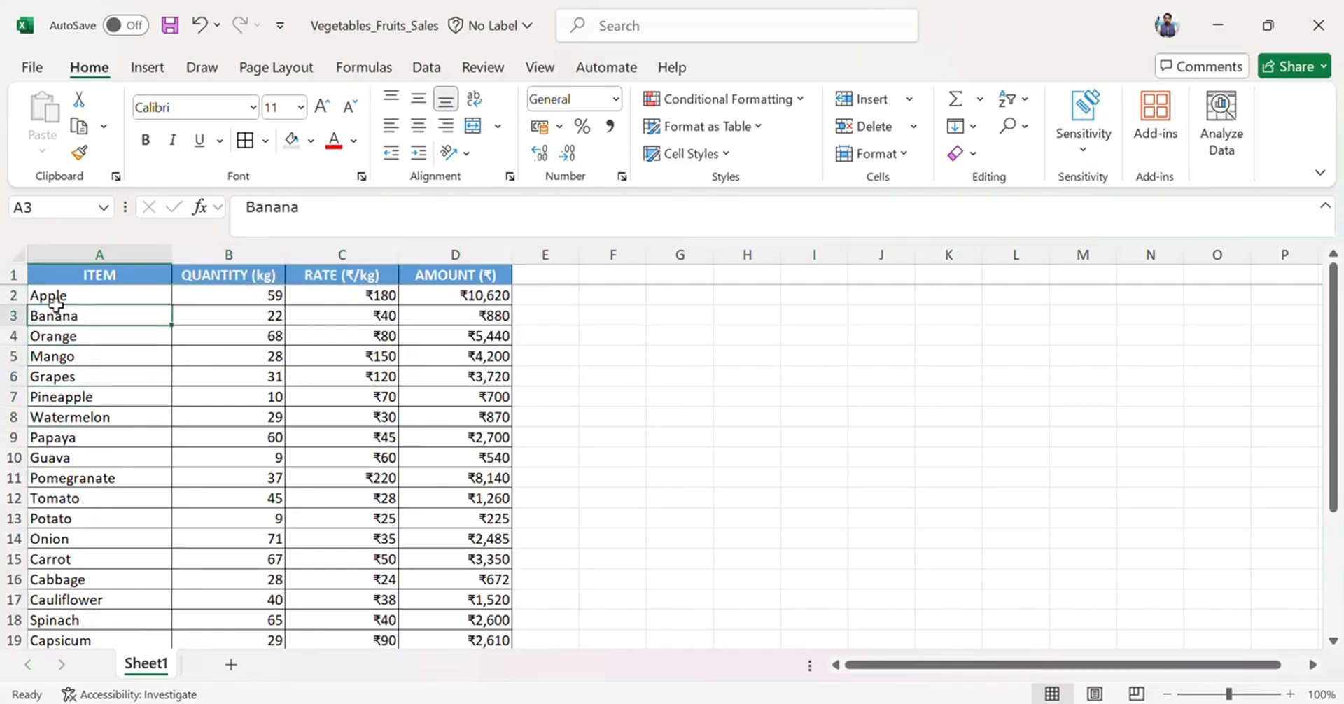
key(Down)
key(Down)
key(Down)
key(Down)
key(Down)
key(Down)
key(Down)
key(Down)
key(Down)
key(Down)
key(Right)
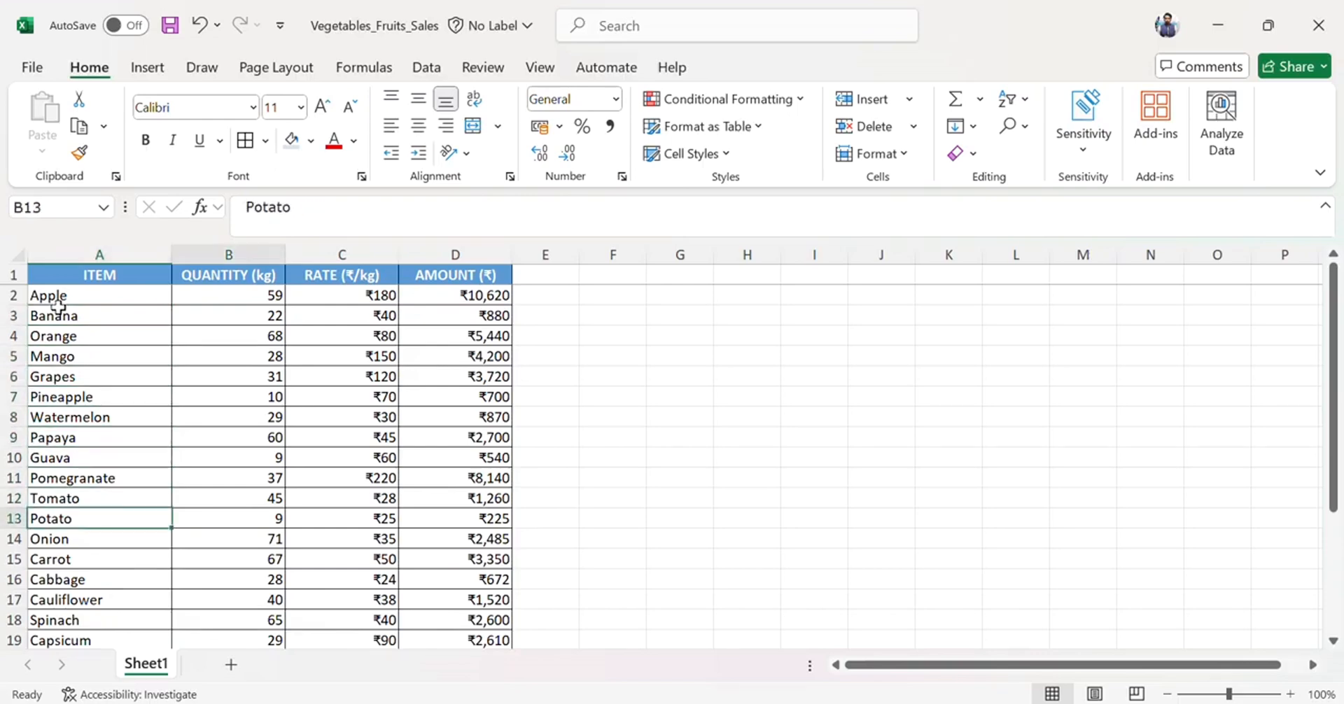
key(Right)
key(Left)
key(Up)
key(Up)
key(Up)
key(Up)
key(Up)
key(Up)
key(Up)
key(Up)
key(Up)
key(Up)
key(Up)
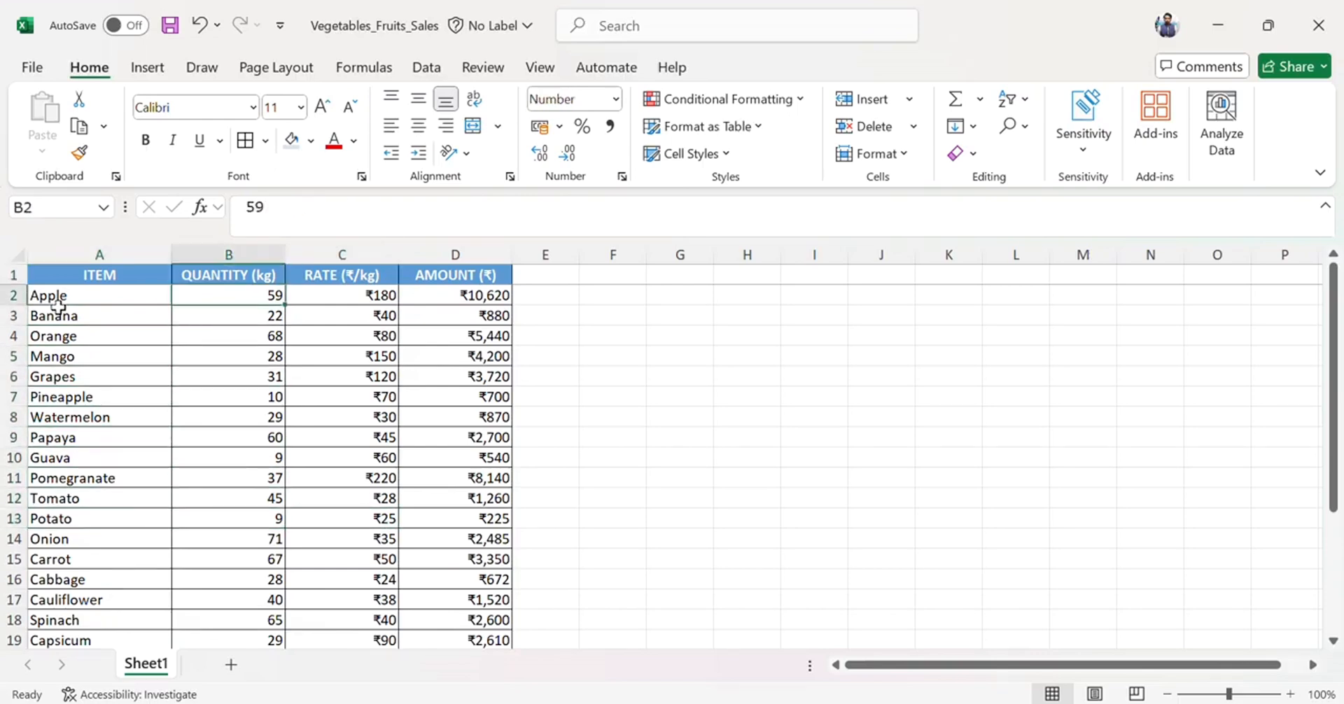
key(Down)
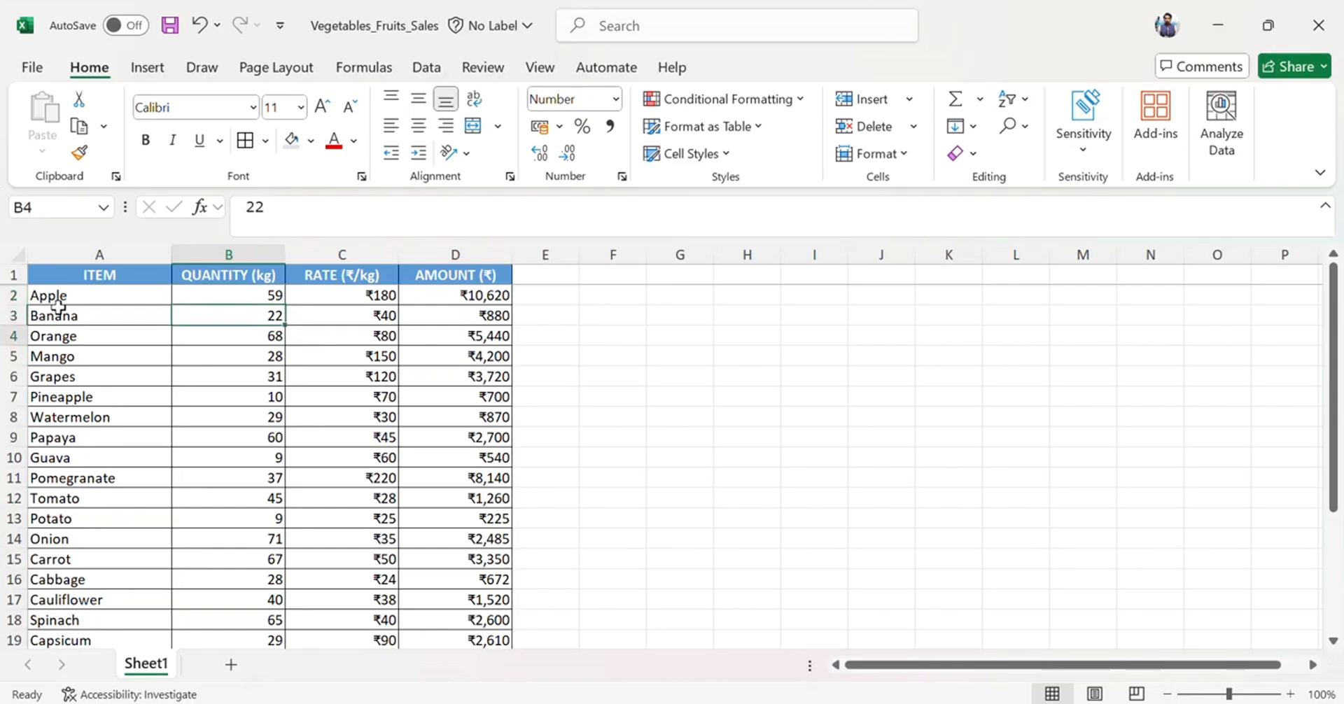
key(Down)
key(Down)
key(Down)
key(Down)
key(Right)
key(Up)
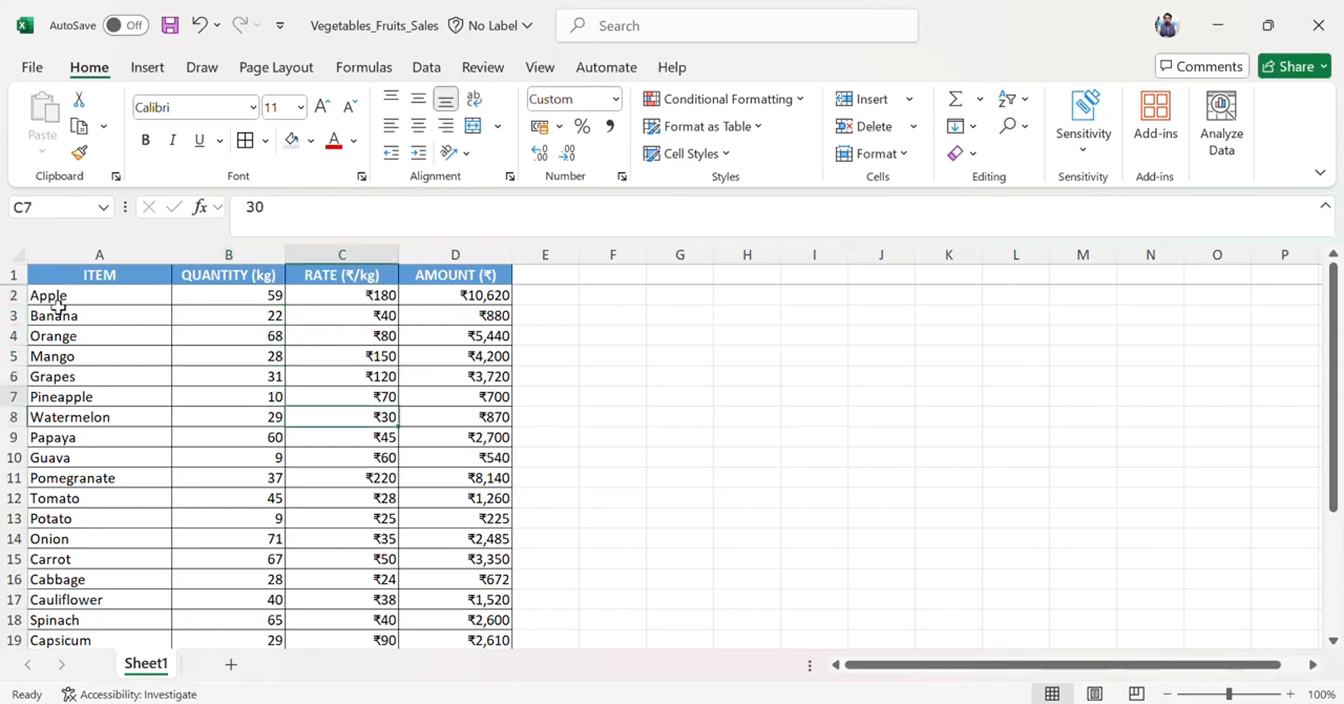
key(Up)
key(Up)
key(Up)
key(Up)
key(Up)
key(Down)
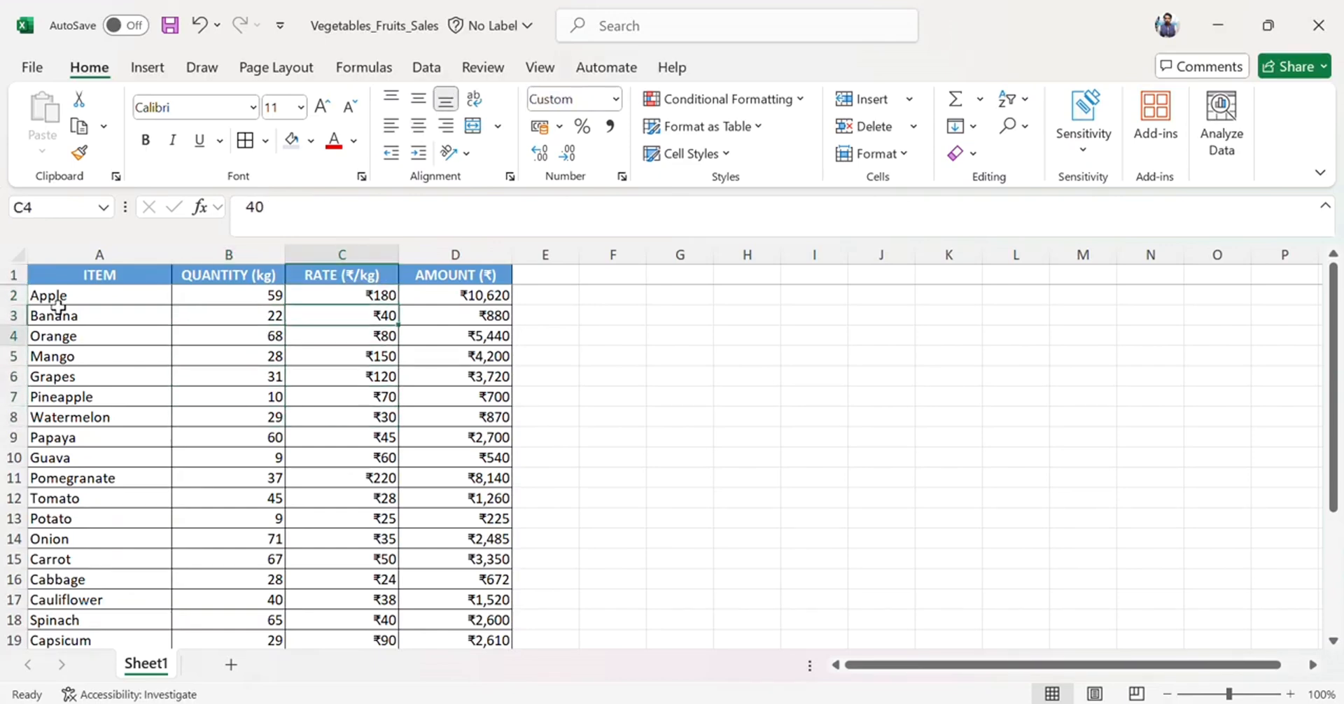
key(Down)
key(Right)
key(Up)
key(Up)
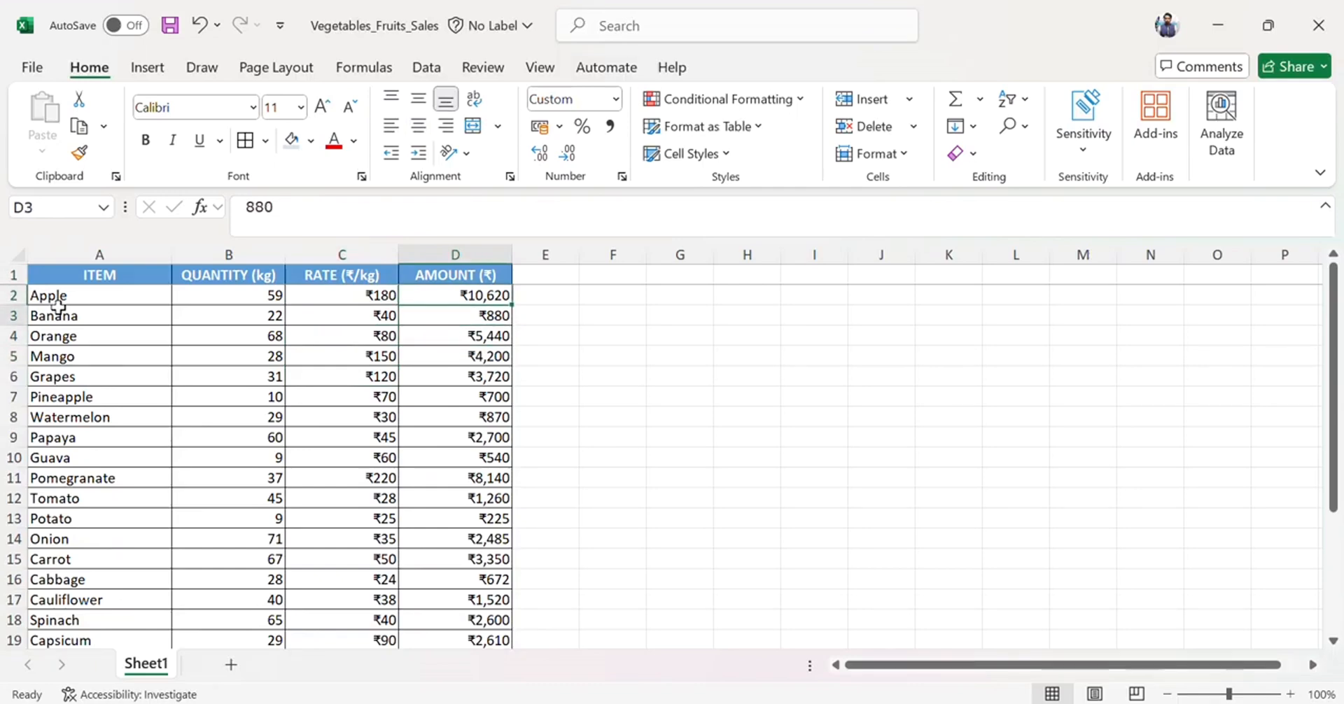
key(Left)
key(Left)
key(Right)
key(Right)
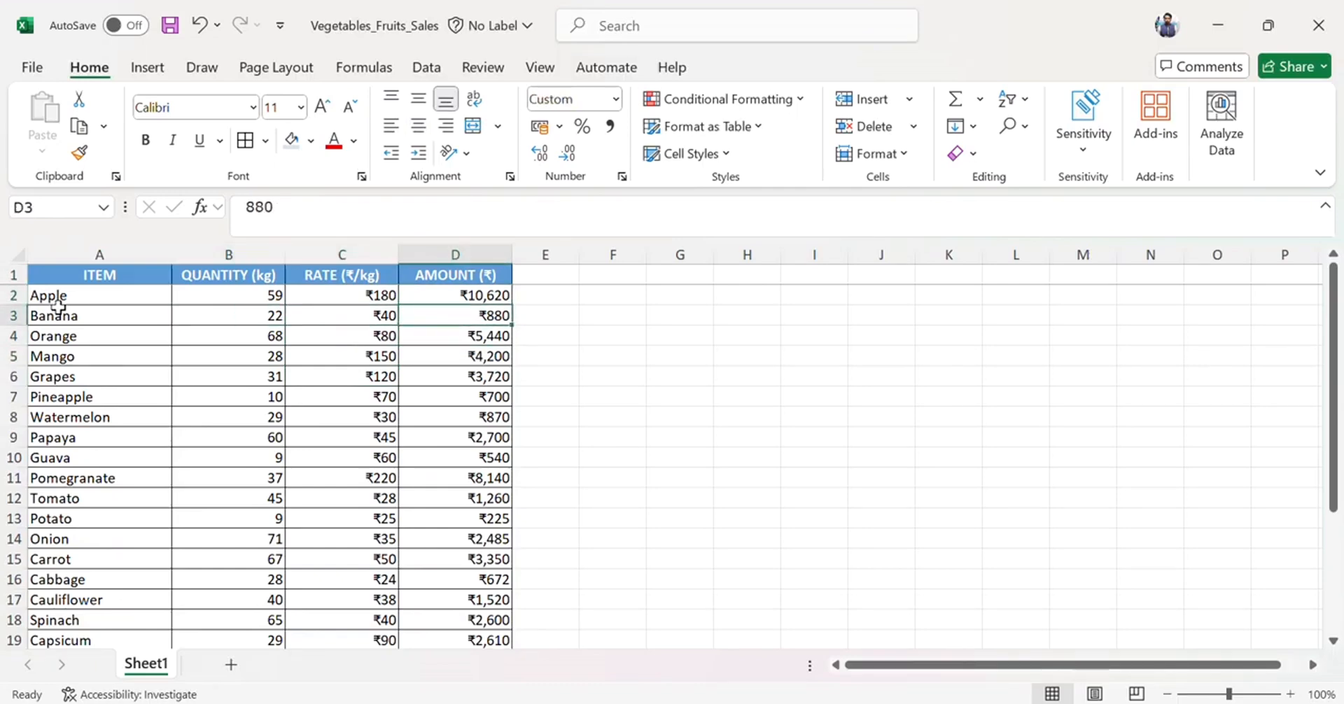
key(Down)
key(Down)
Scroll through the full item list down to the total row and back to the top.
scroll(129, 380, down, 1)
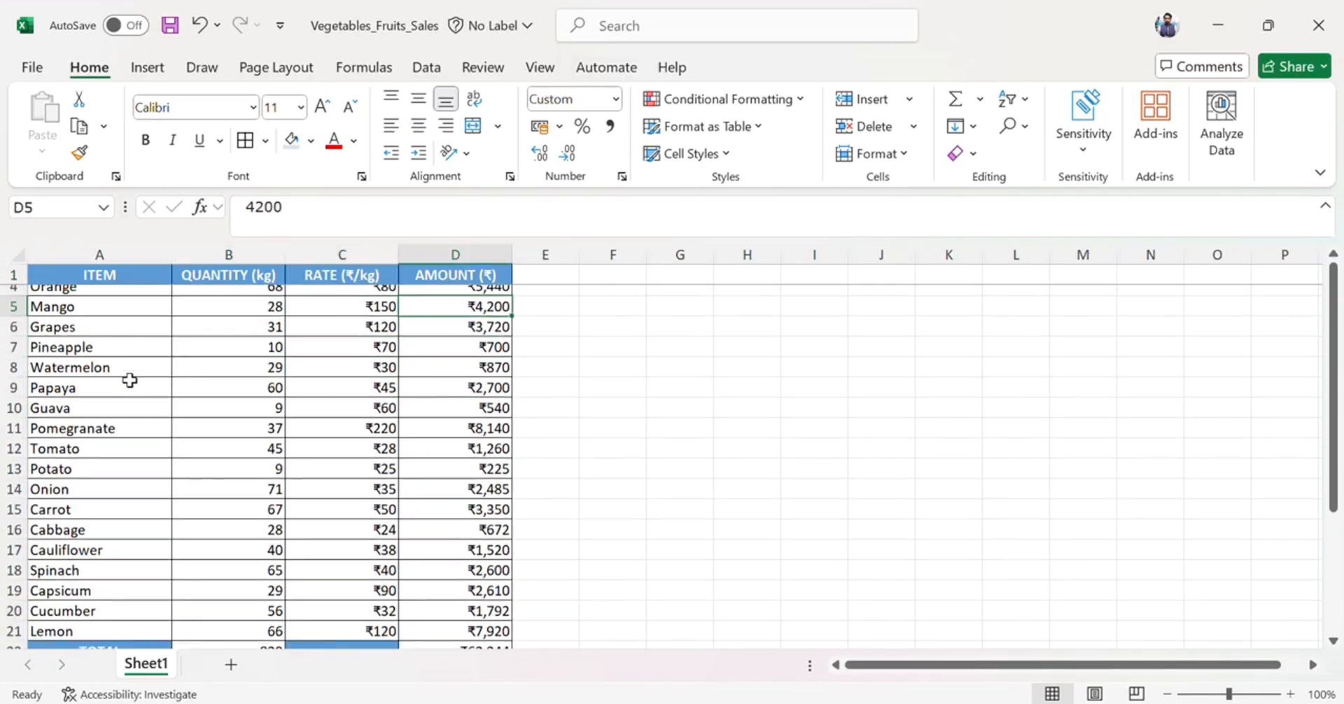
scroll(129, 380, down, 4)
scroll(129, 380, up, 5)
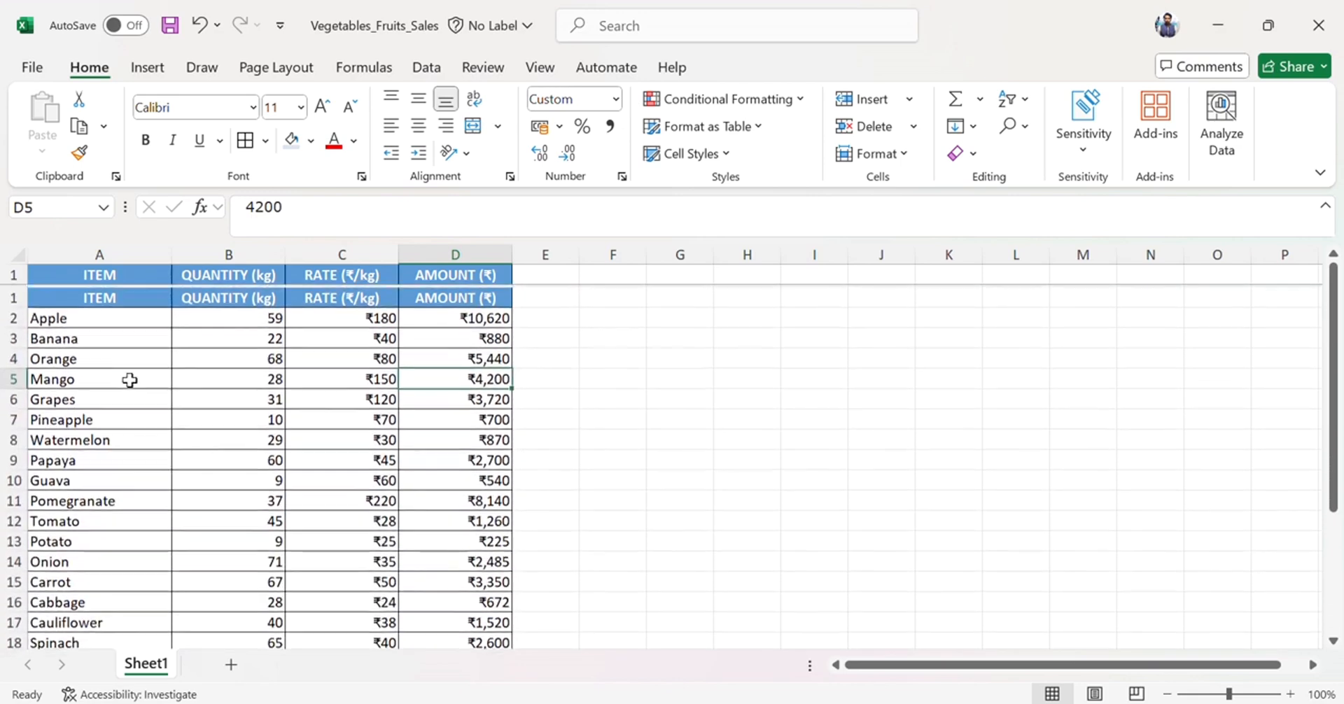
scroll(130, 380, down, 1)
click(73, 363)
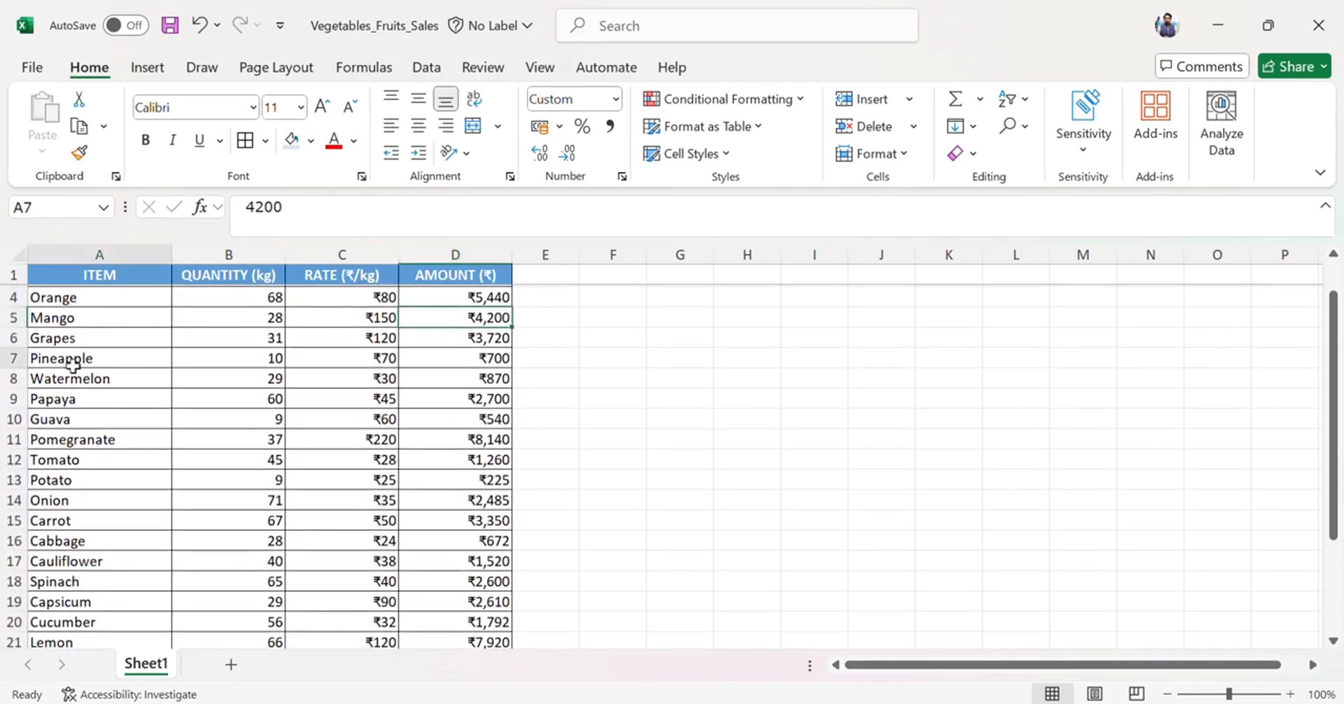
scroll(72, 363, up, 1)
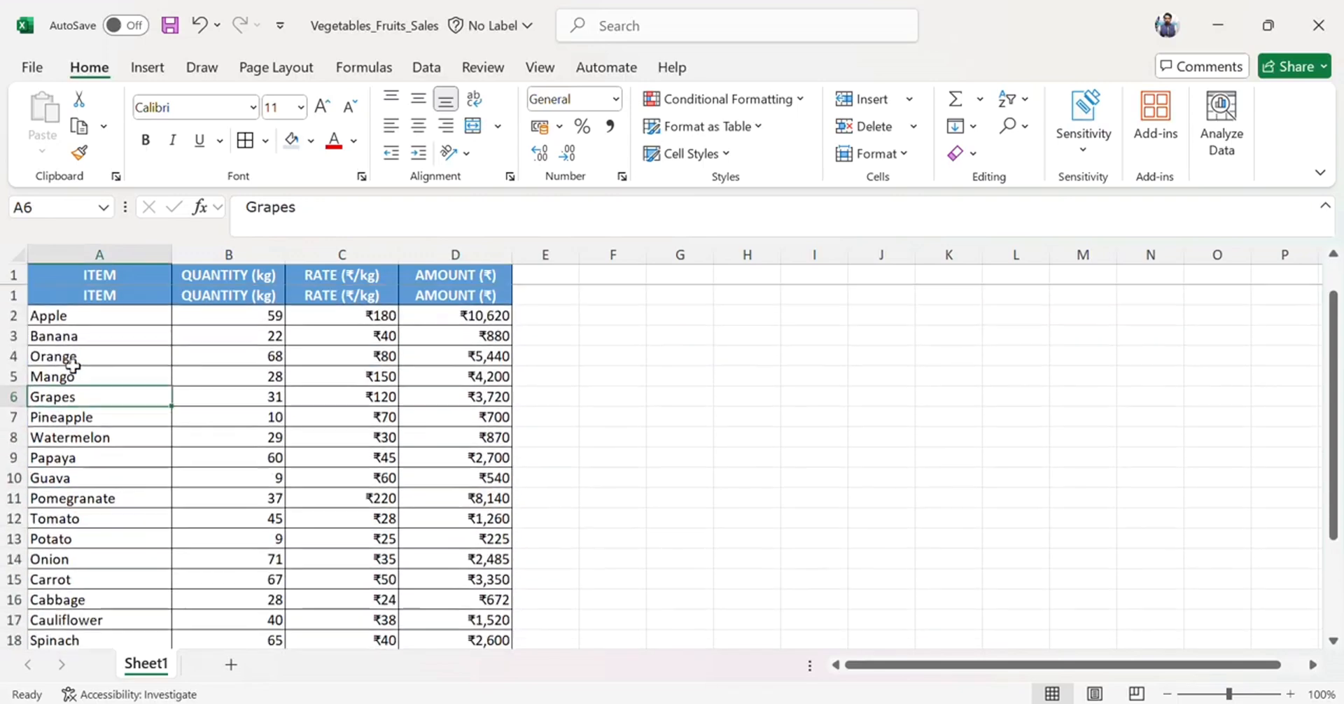
key(Up)
key(Up)
key(Up)
key(Up)
key(Up)
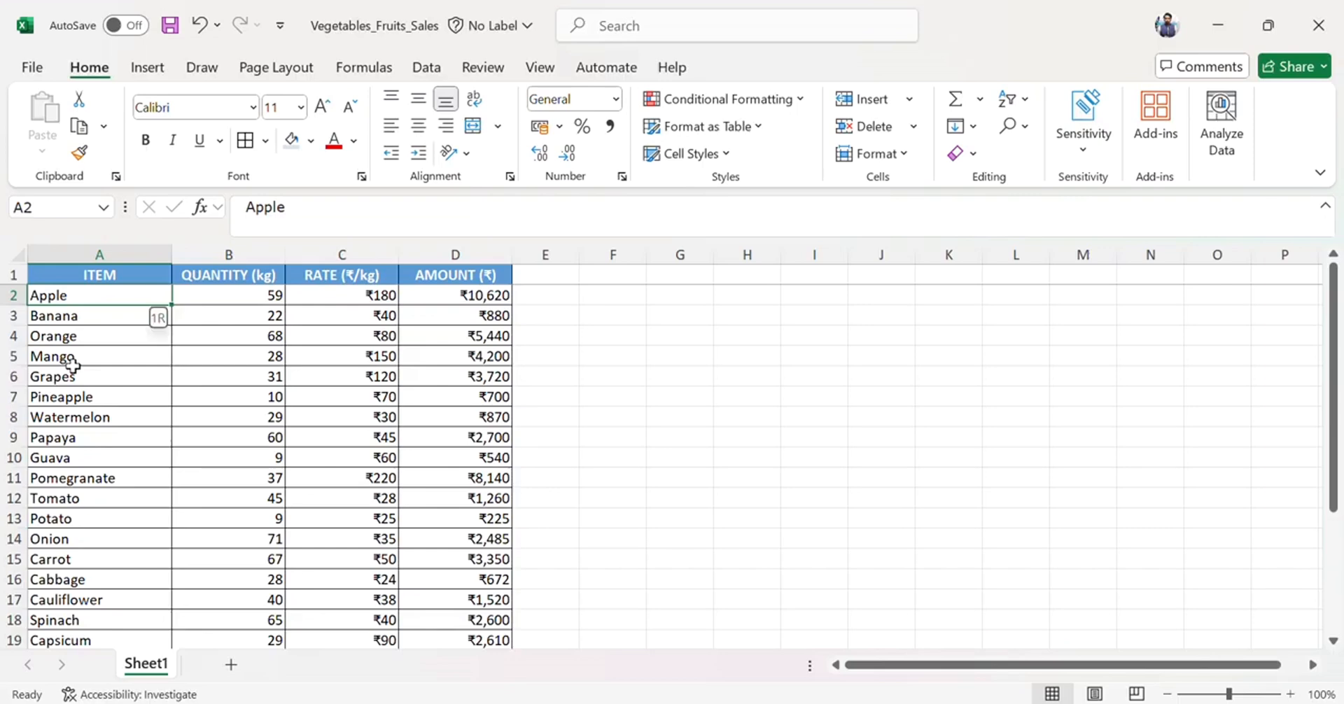
Highlight duplicate values in the ITEM column with a custom red fill using conditional formatting.
key(shift+space)
key(Down)
key(Down)
key(ctrl+space)
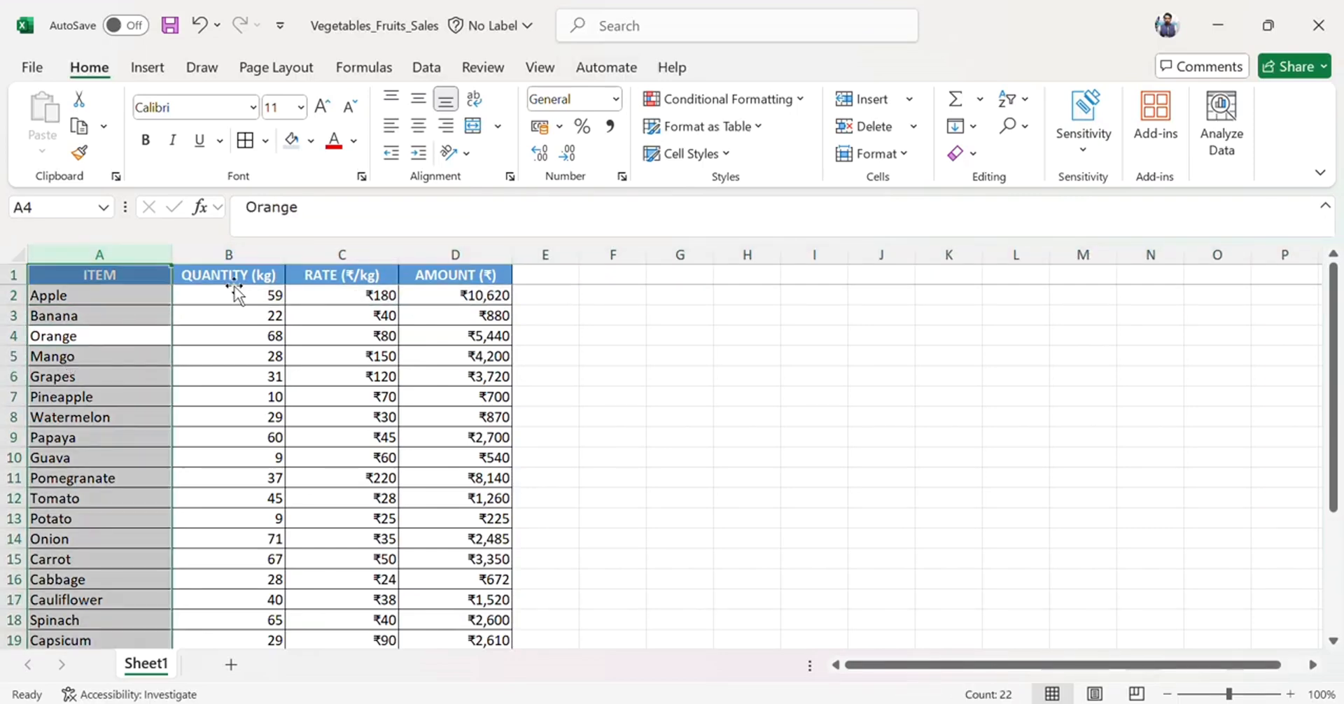
click(790, 92)
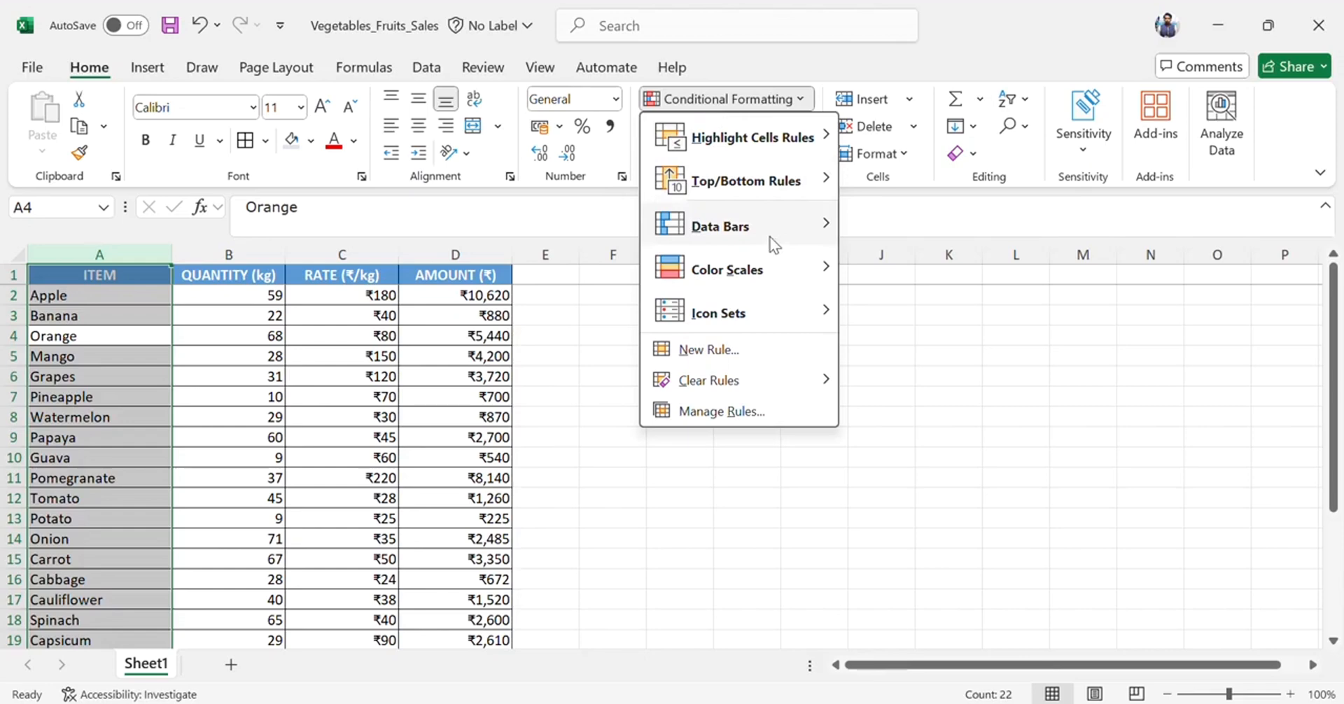
mouse_move(762, 145)
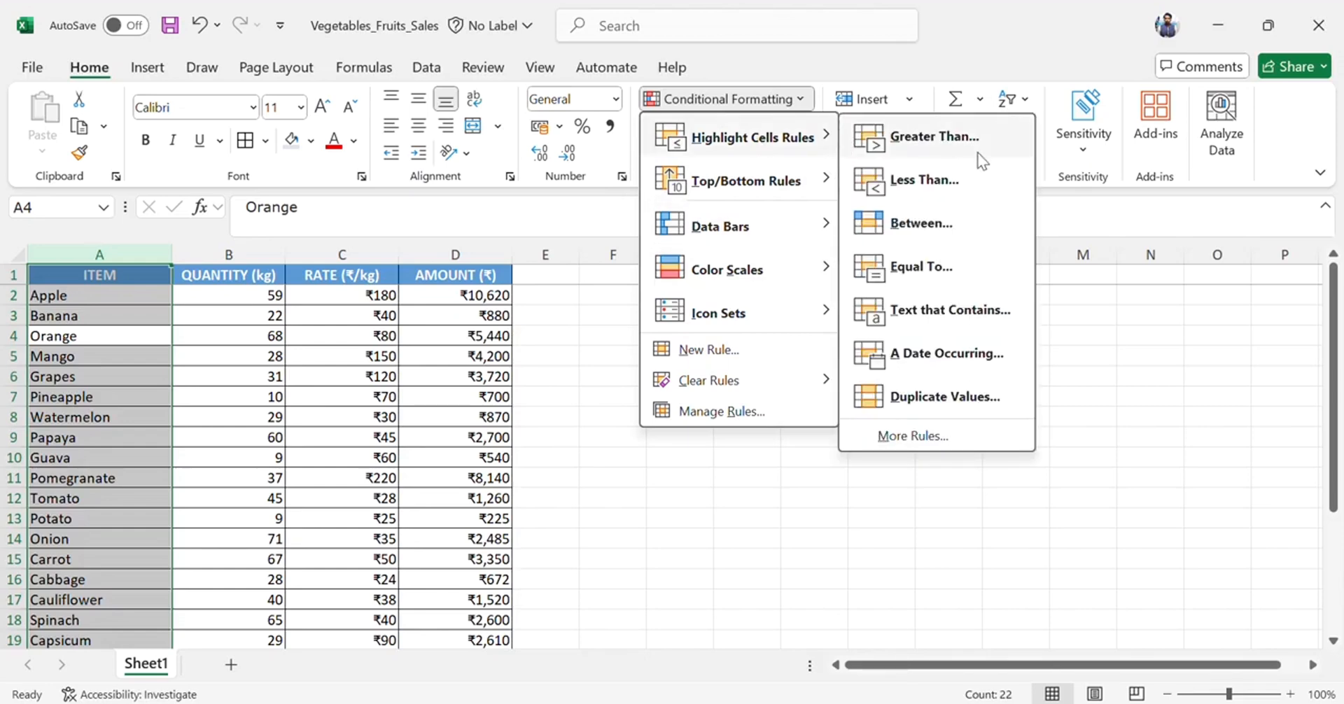
click(944, 413)
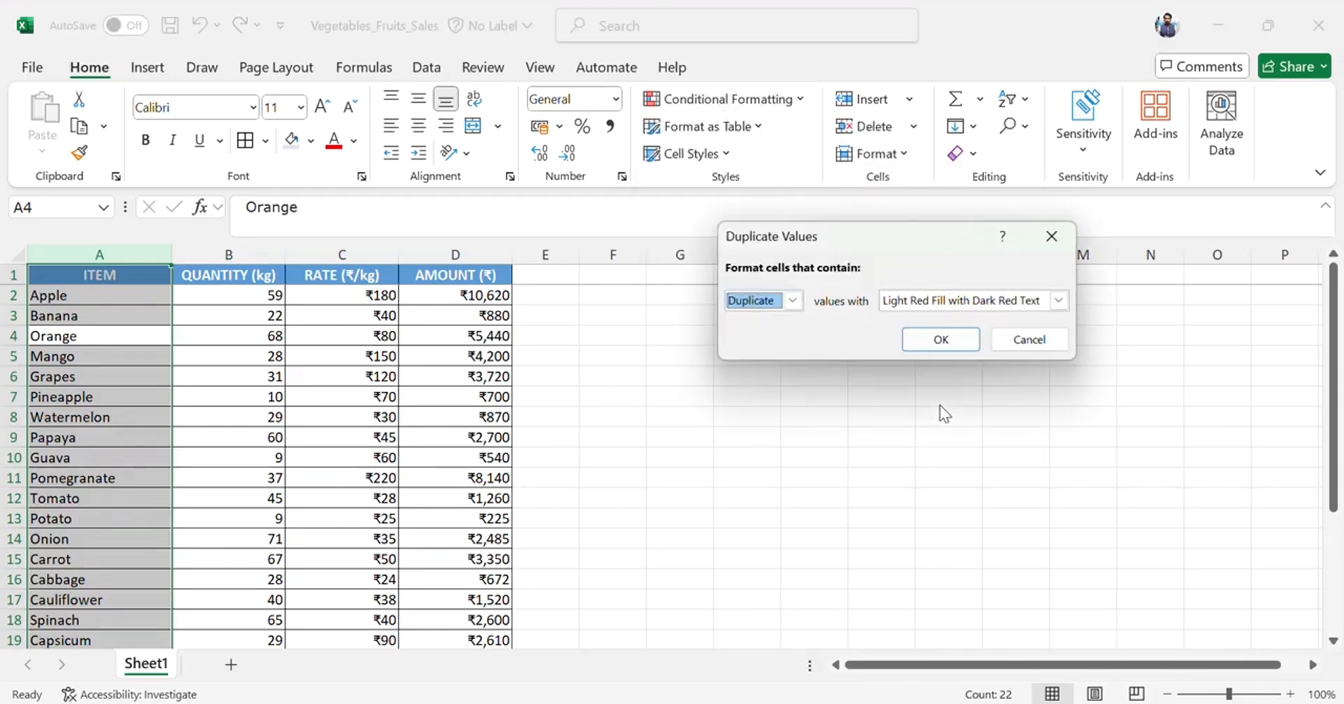
click(926, 308)
click(927, 420)
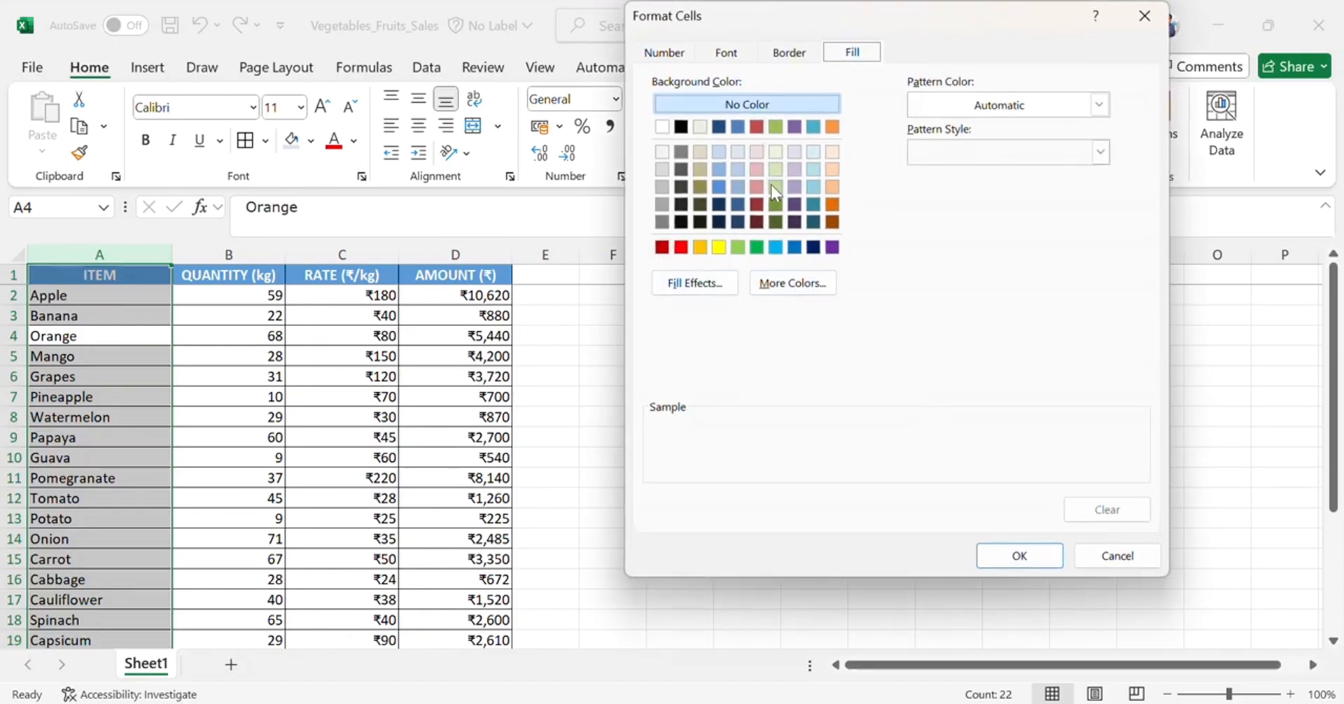
click(681, 248)
click(1019, 557)
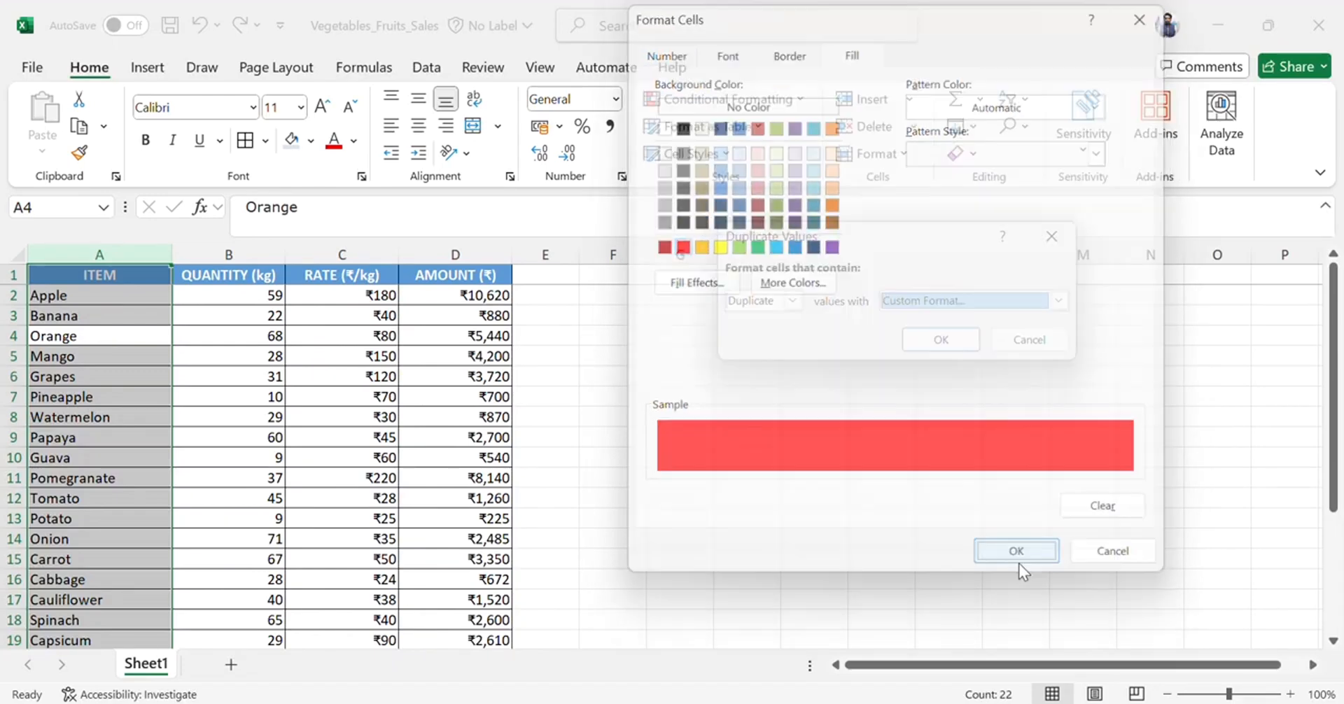
click(940, 341)
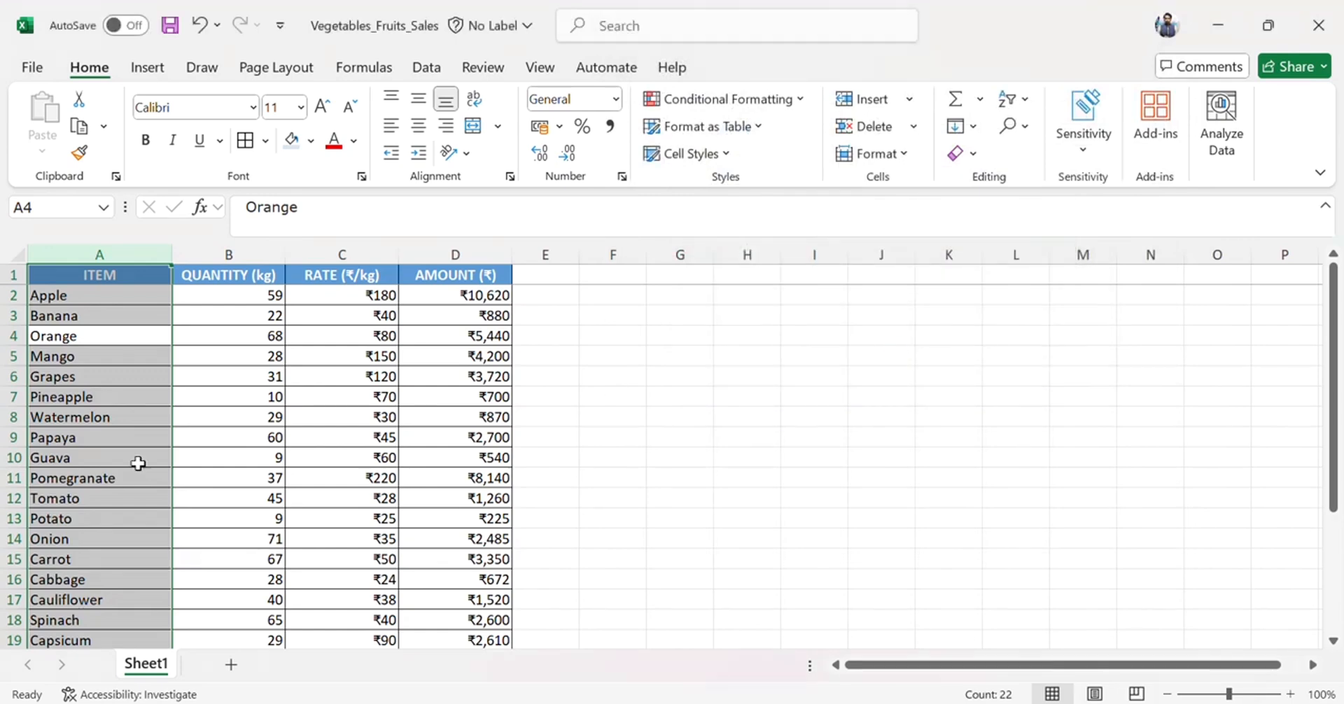
Jump between the top and bottom of the item column to review the table's extent.
click(68, 439)
key(ctrl+Down)
key(Up)
key(ctrl+Up)
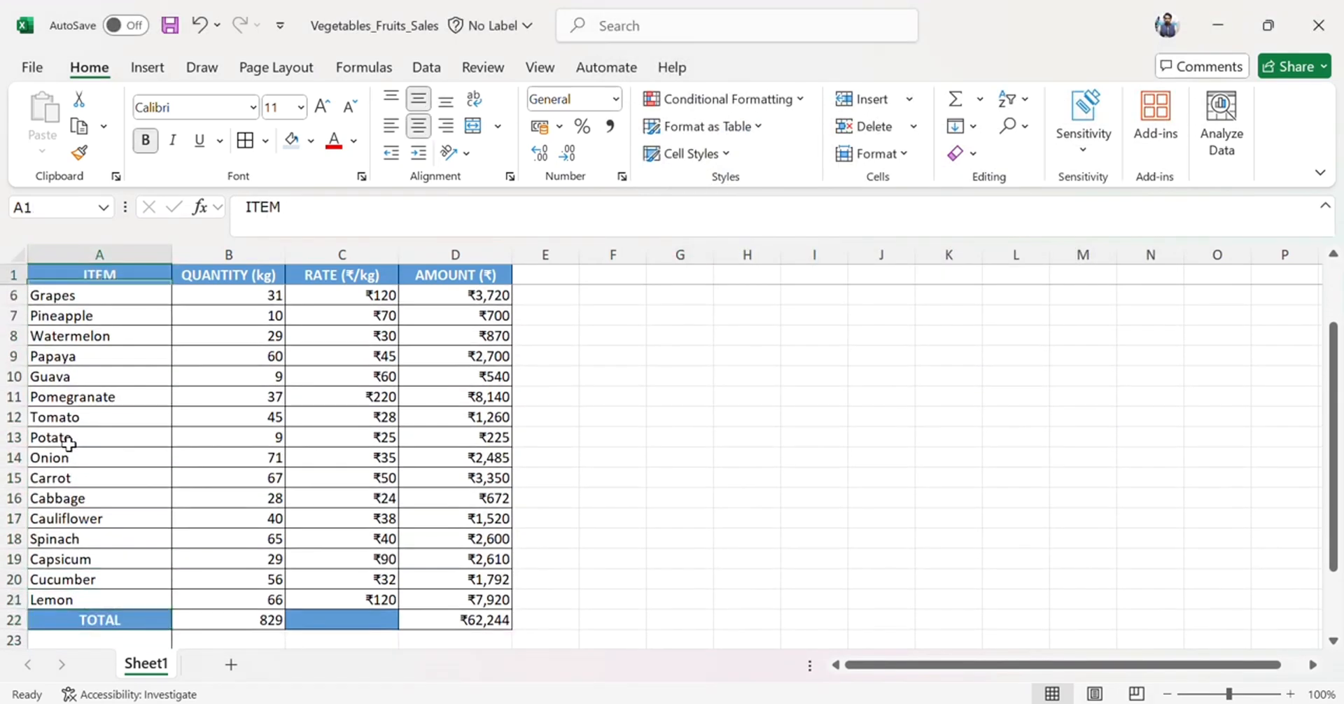
key(Down)
key(Down)
key(ctrl+Down)
key(ctrl+Up)
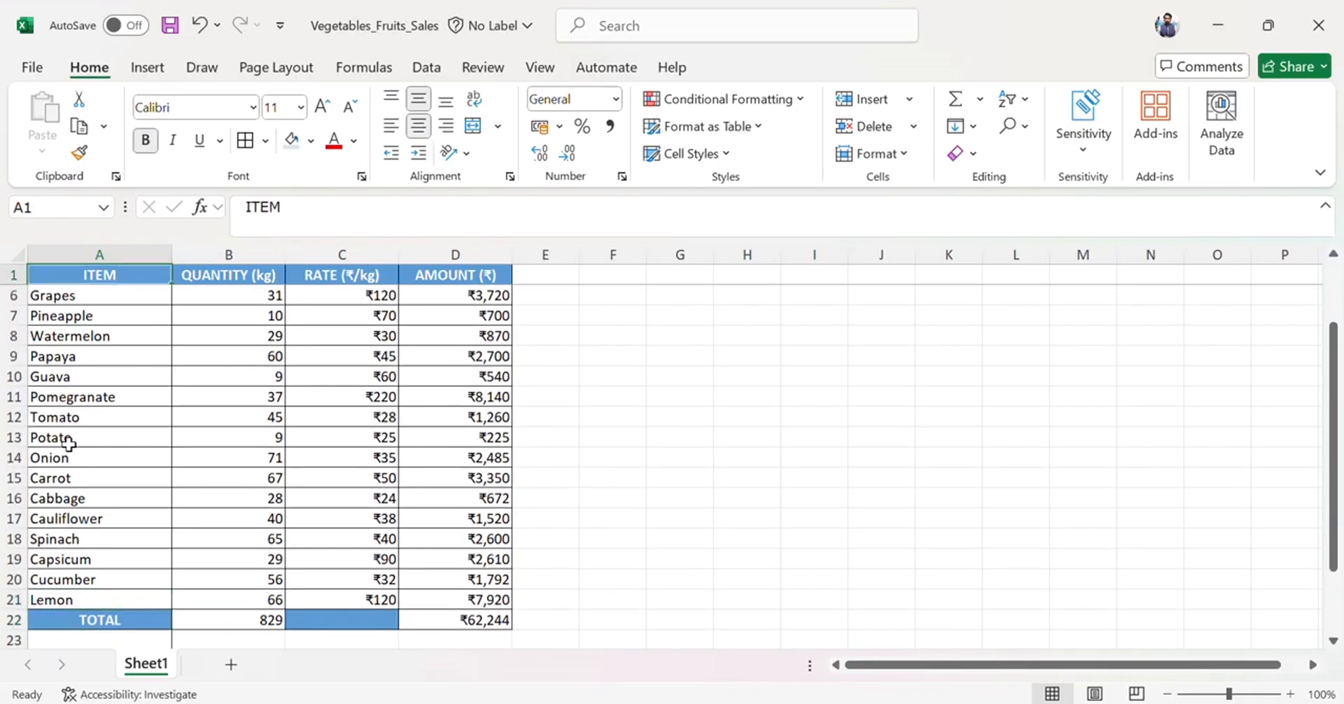
Insert a blank row above the Grapes row.
key(Down)
key(Down)
key(Down)
key(Down)
key(Down)
key(shift+space)
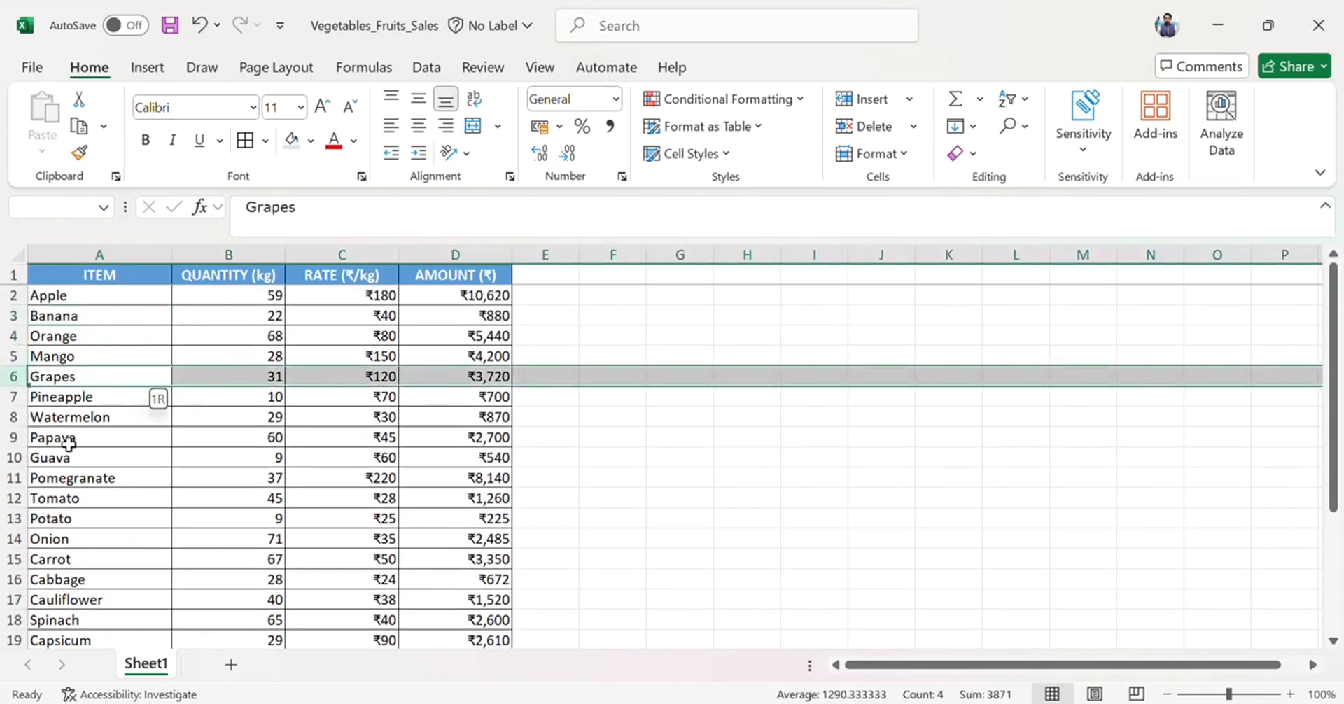
key(ctrl+shift+plus)
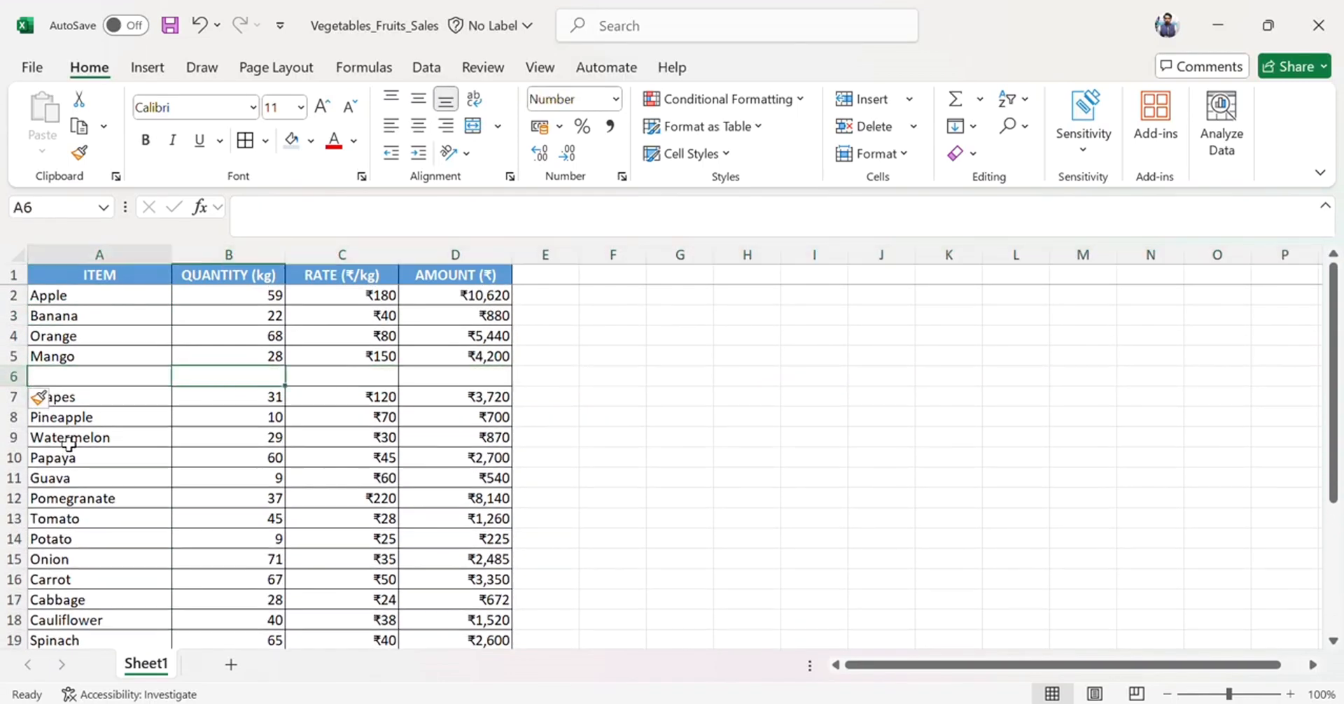
Enter Apple in the item cell of the new row 6.
text(Apple)
key(BackSpace)
key(BackSpace)
text(ple)
key(Right)
key(Left)
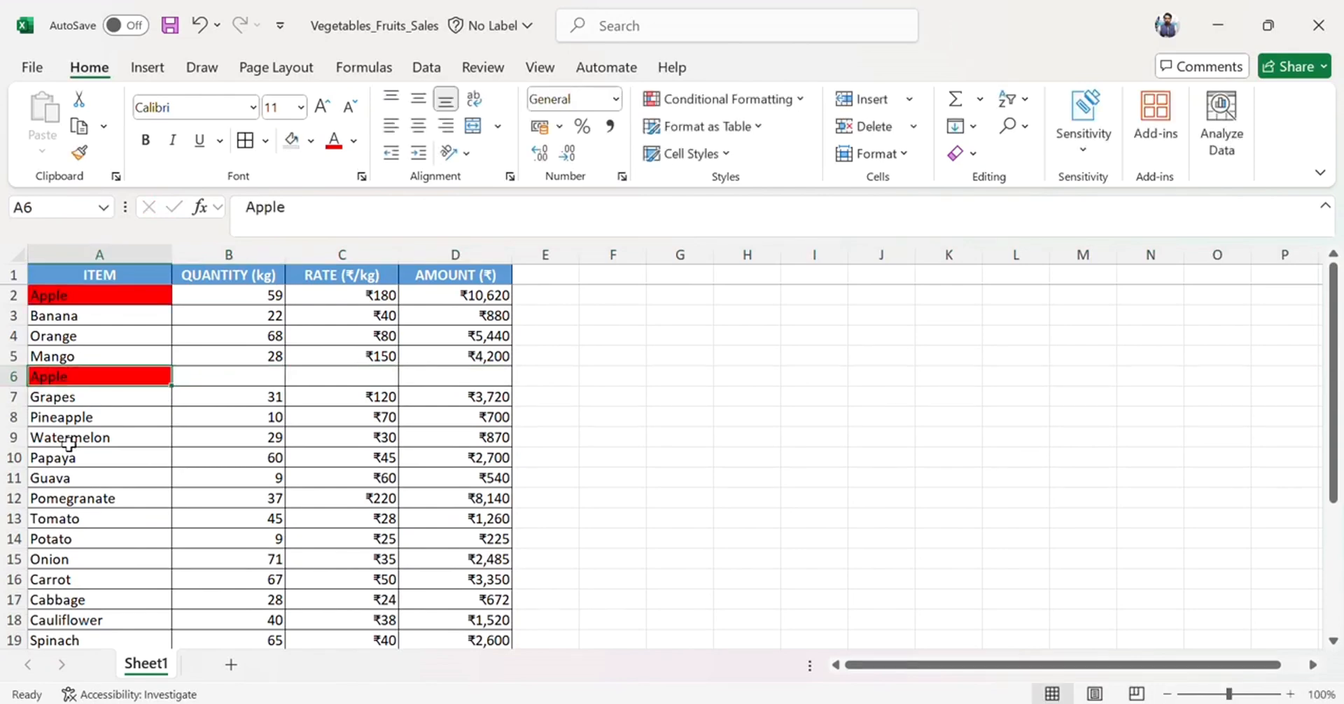
Move down the item column to the empty cells below the TOTAL row.
key(Down)
key(Up)
key(Up)
key(Down)
key(Down)
key(Down)
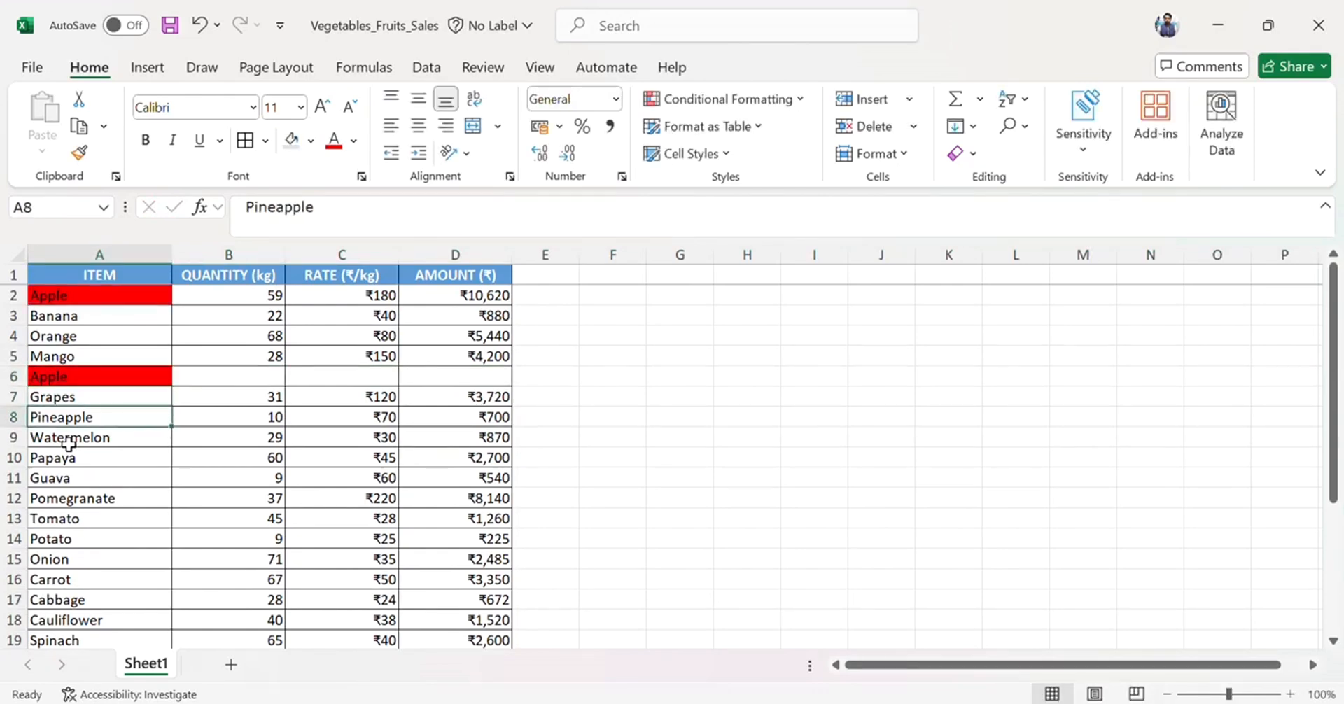
key(Up)
key(Up)
key(Down)
key(Down)
key(ctrl+Down)
key(Down)
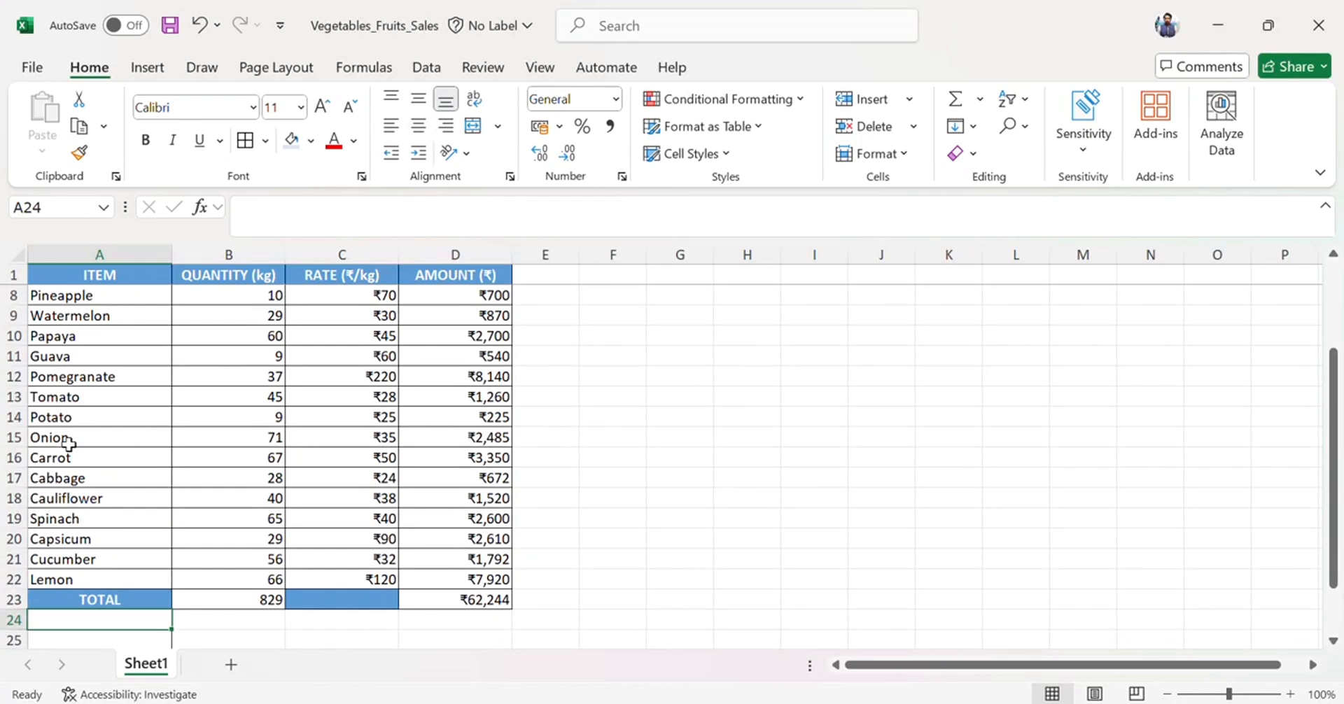
key(Up)
key(Up)
key(Down)
key(Down)
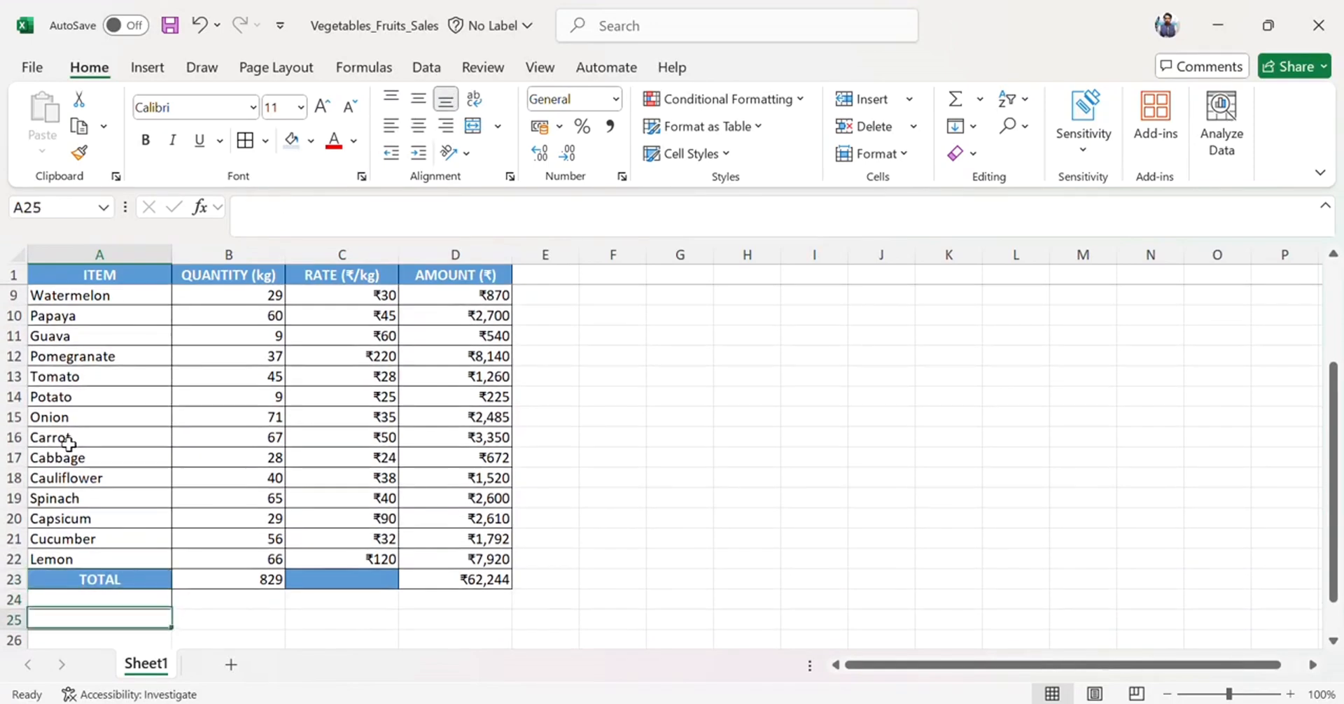
key(Up)
key(Down)
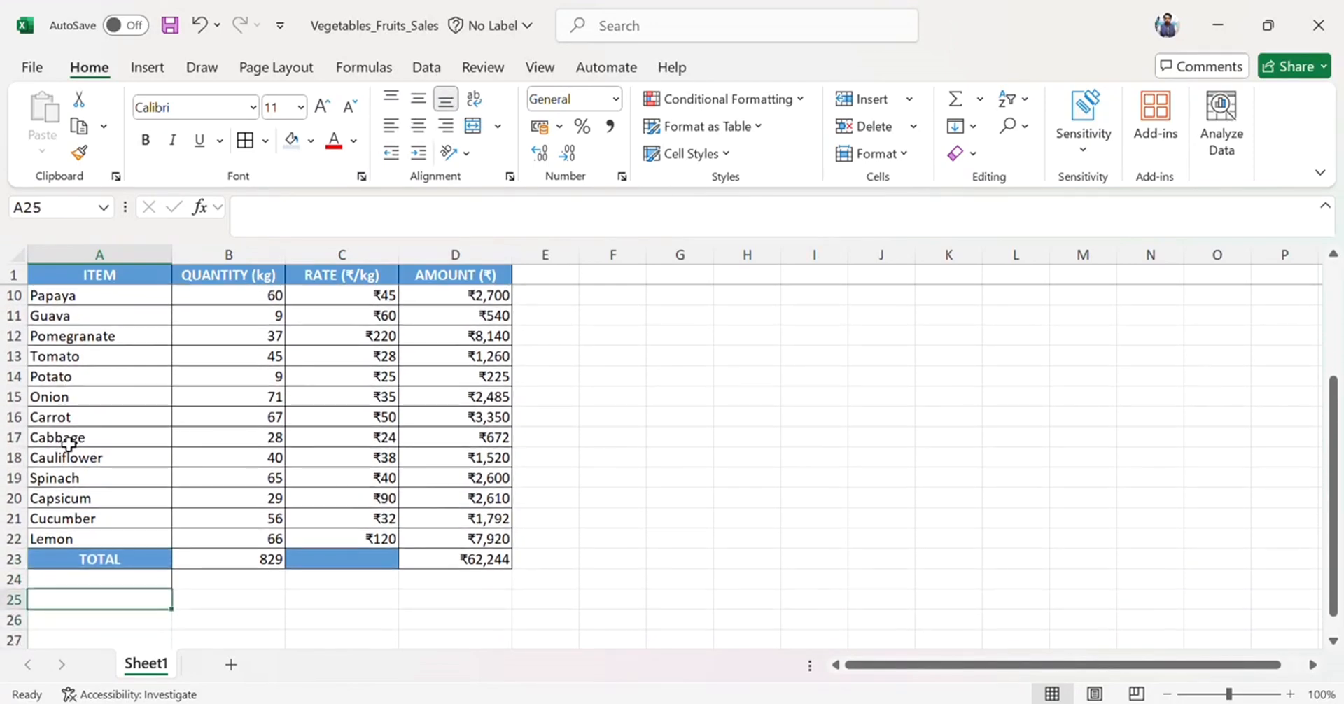
key(Down)
key(Down)
key(Up)
scroll(69, 444, up, 4)
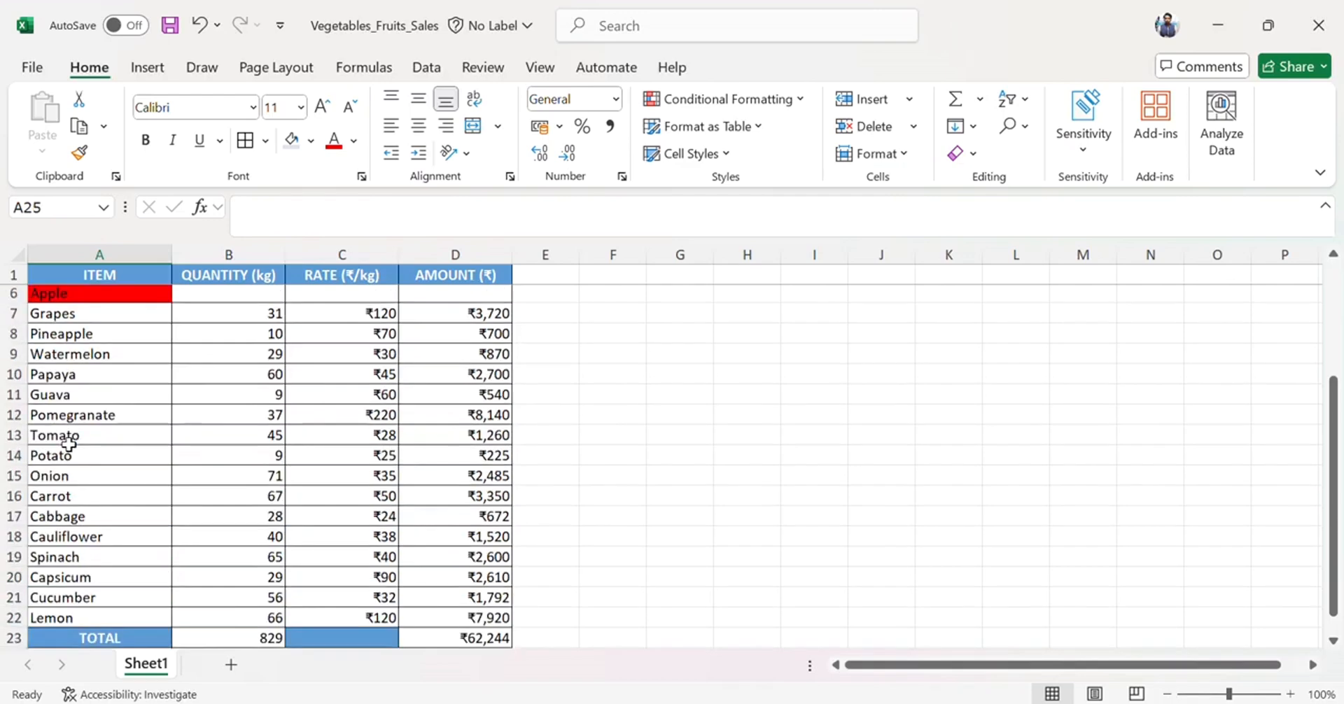
scroll(69, 445, down, 4)
Enter Banana in cell A25 below the total row to test the duplicate highlight, then delete it.
text(Bana)
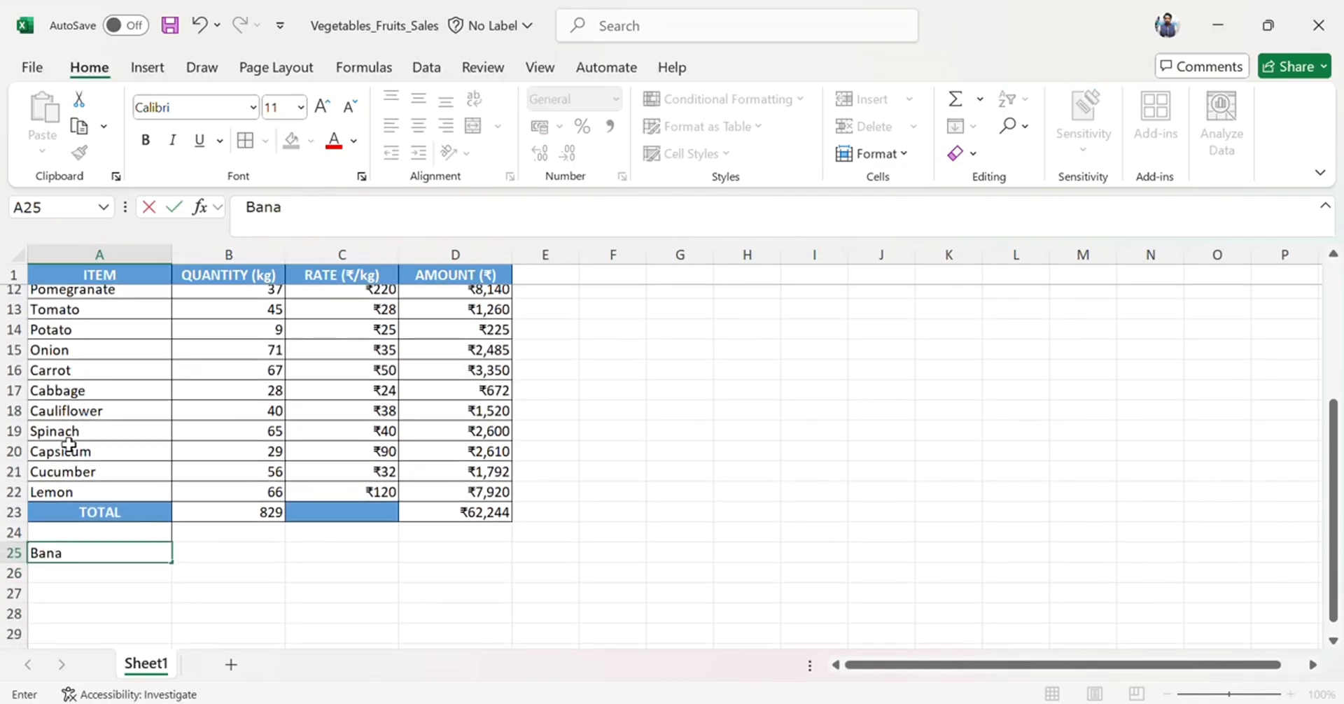
text(na)
key(ctrl+Return)
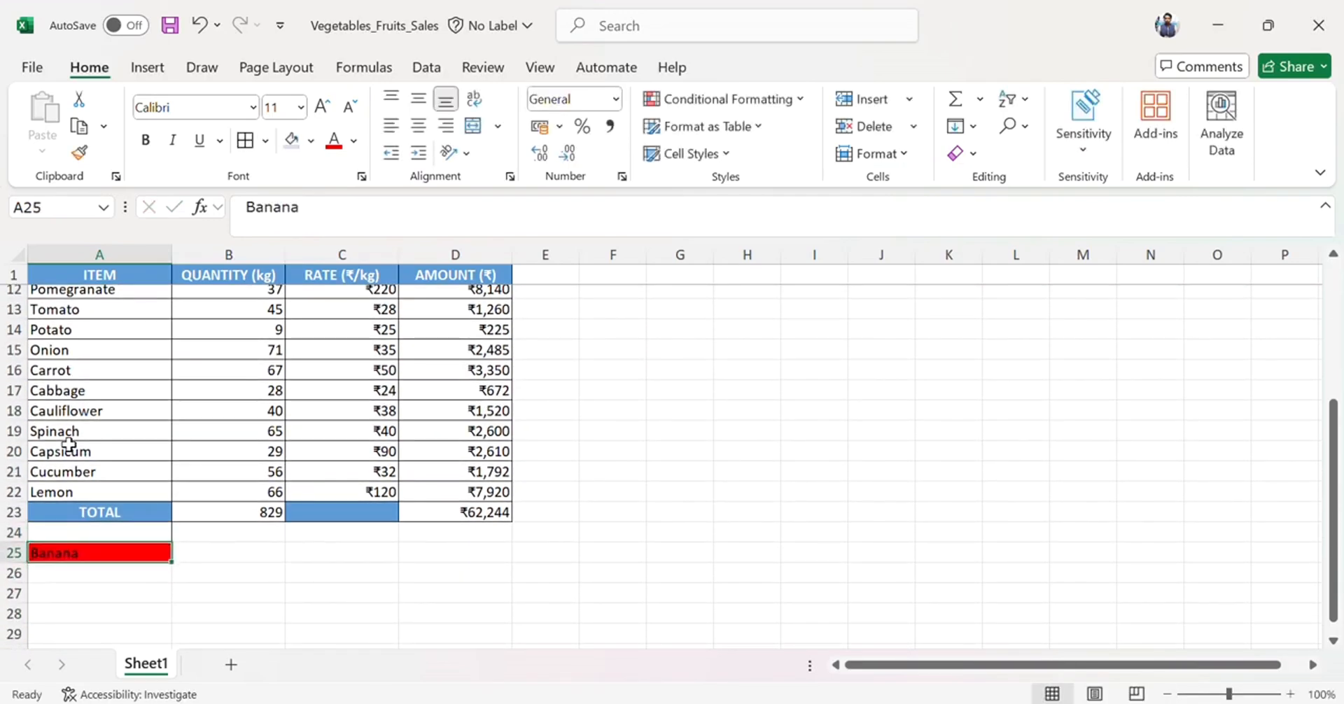
key(Delete)
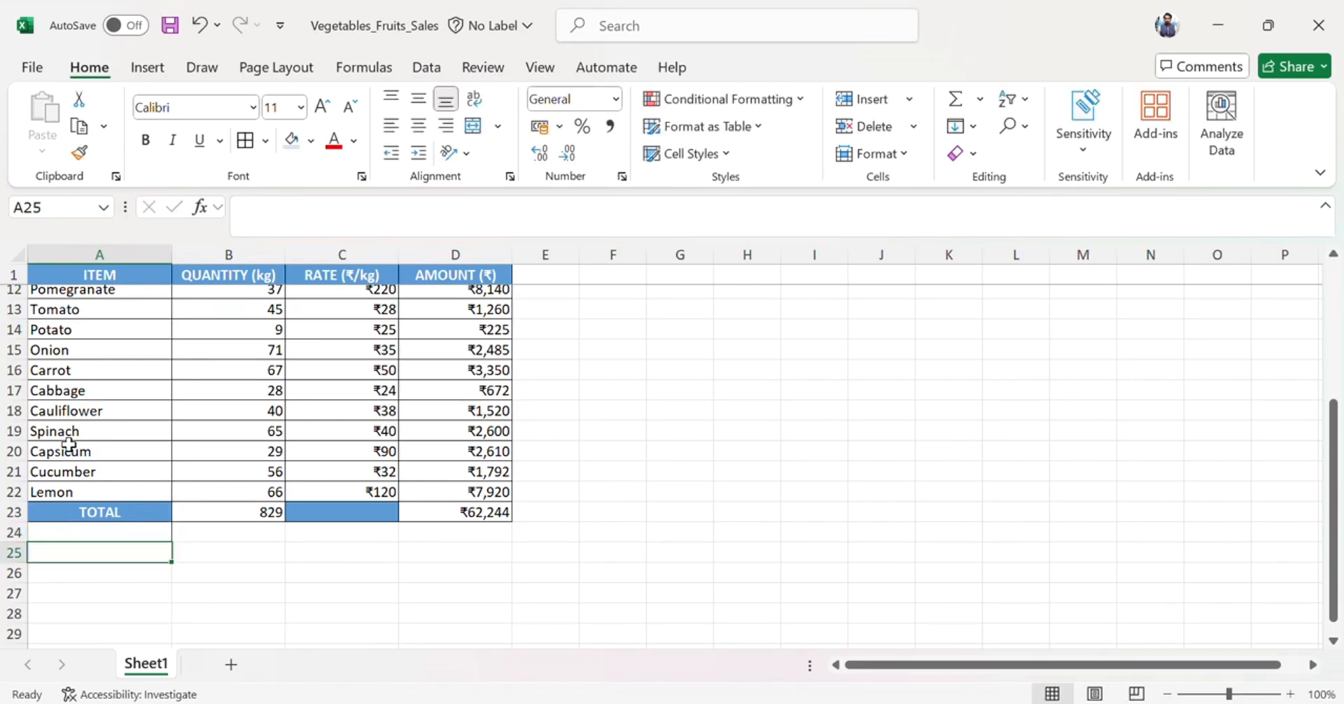
scroll(68, 445, up, 4)
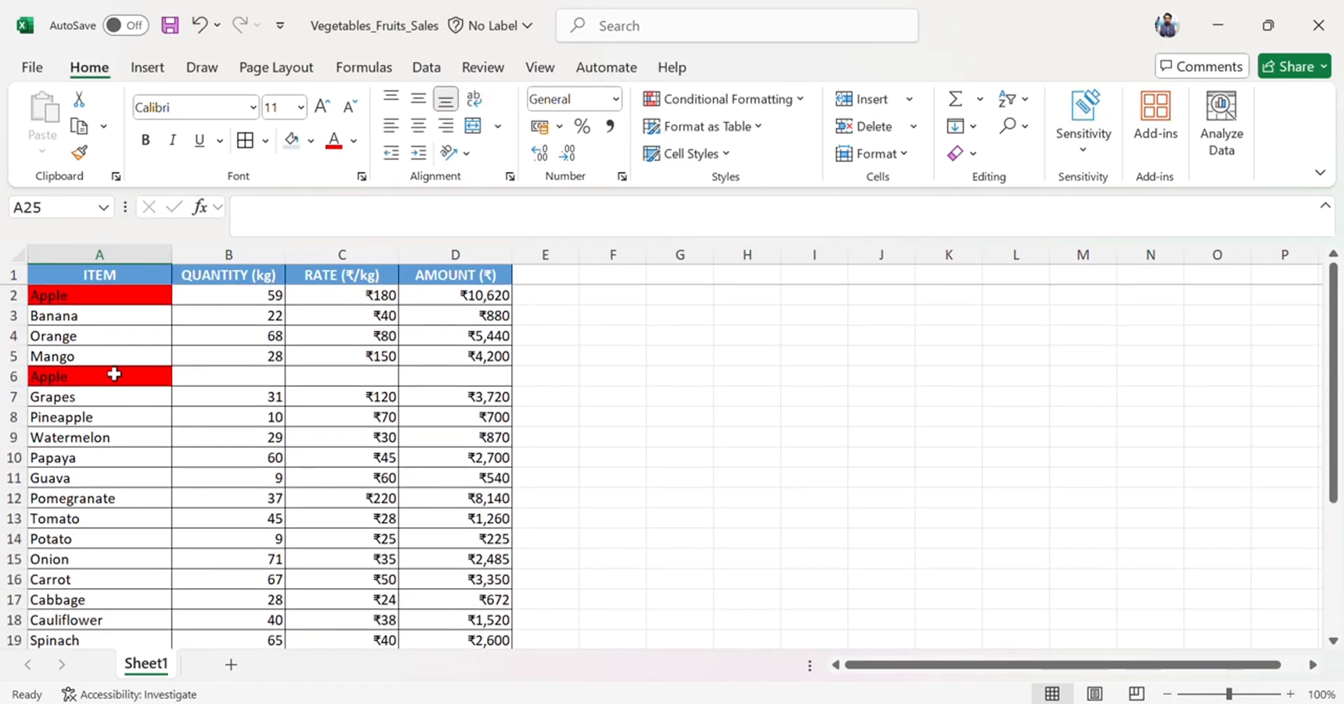
click(724, 100)
mouse_move(738, 140)
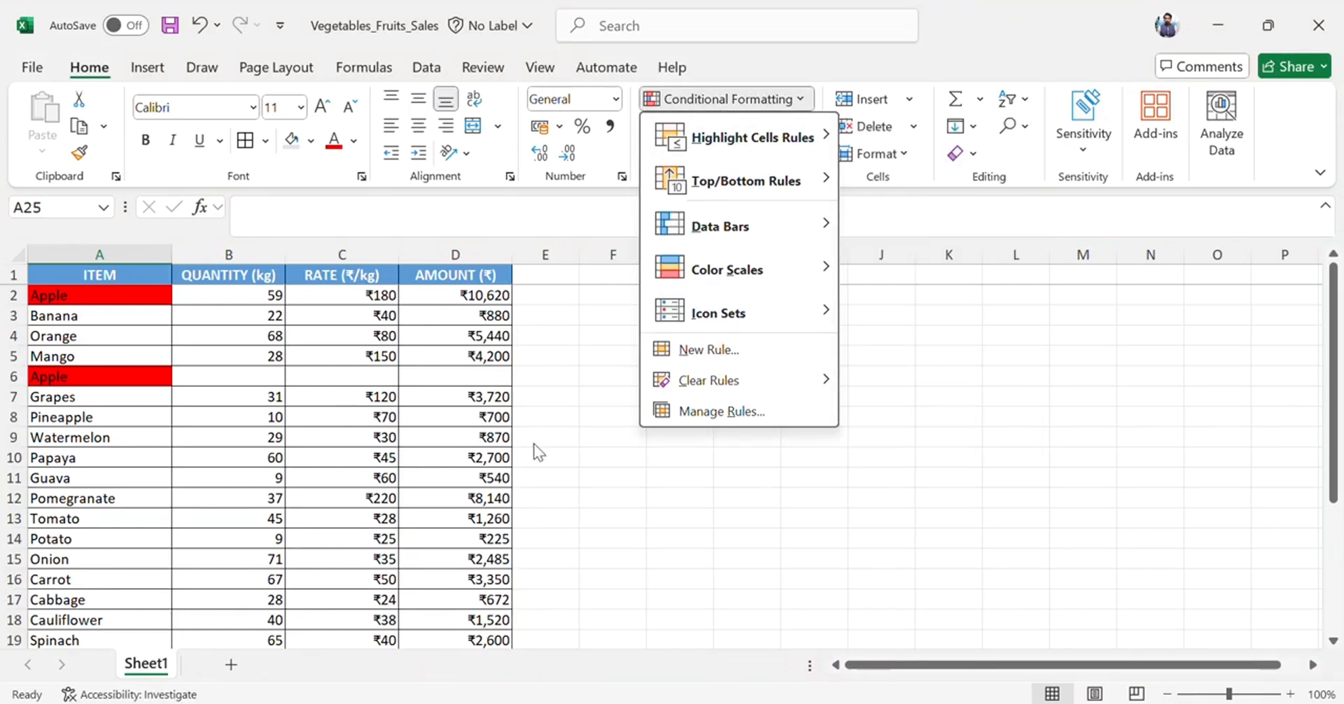
click(406, 374)
click(358, 319)
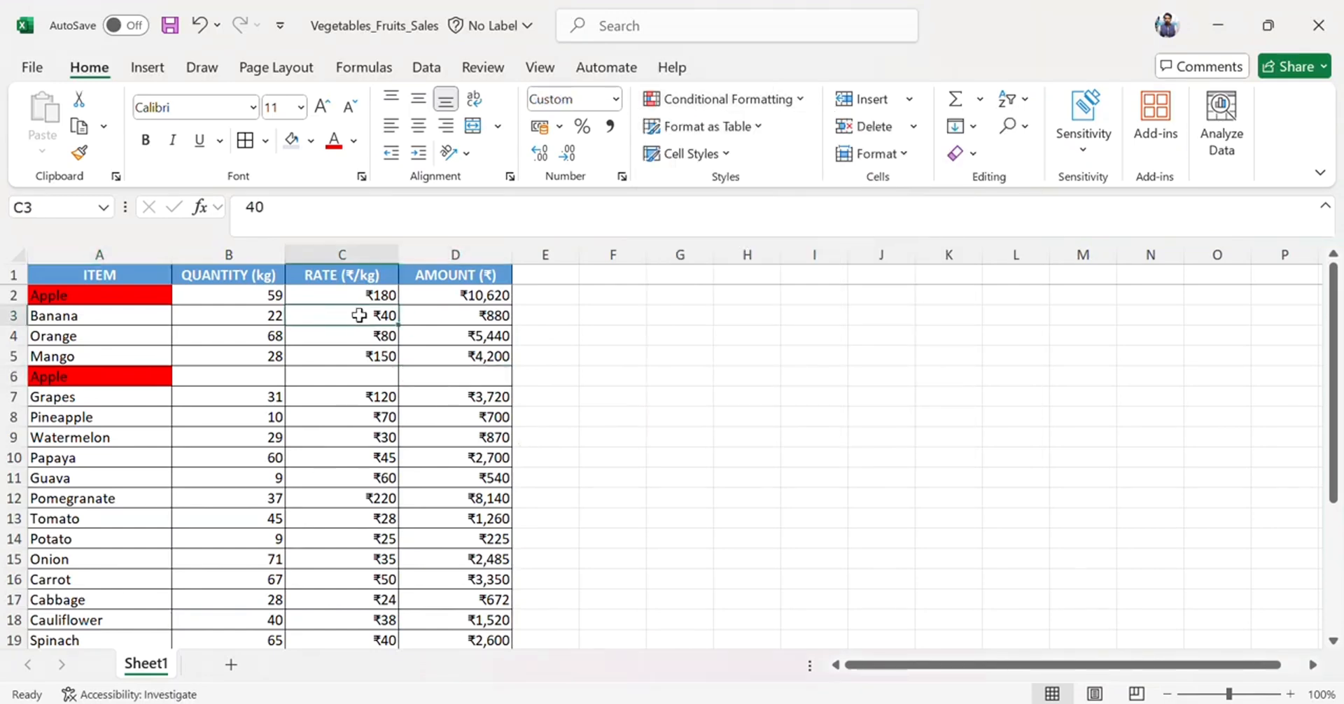
Delete the entire row 6 holding the duplicate Apple entry.
click(366, 297)
click(425, 336)
key(Down)
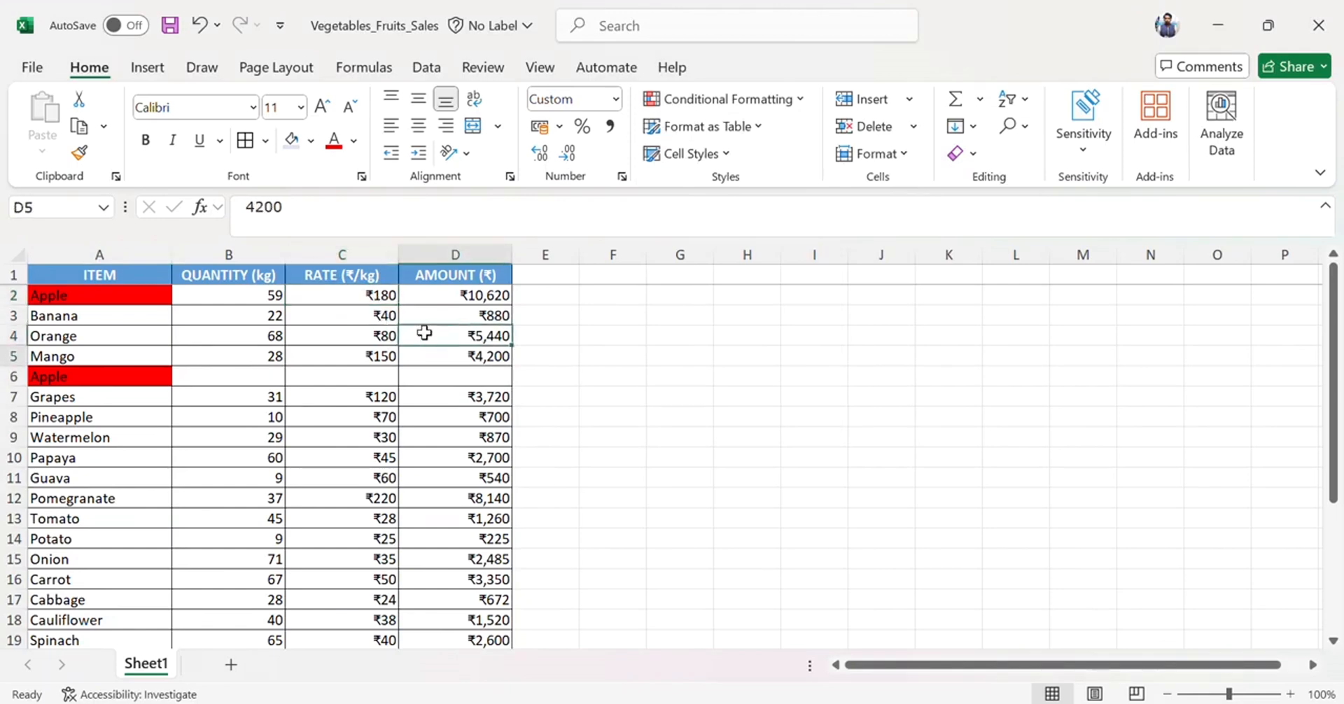
key(Down)
key(shift+space)
text(_)
key(Escape)
key(Left)
key(ctrl+minus)
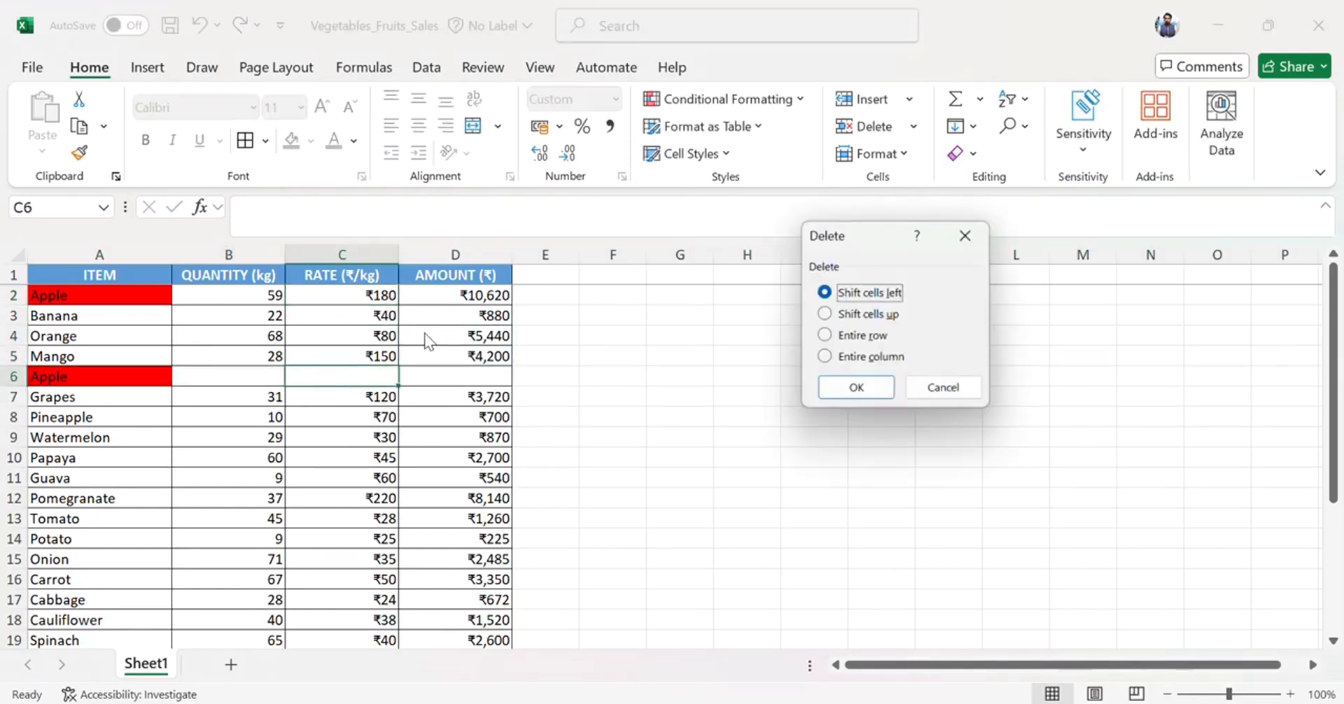
click(884, 337)
click(873, 382)
Highlight rates in the RATE column greater than ₹100 with Light Red Fill with Dark Red Text.
key(ctrl+End)
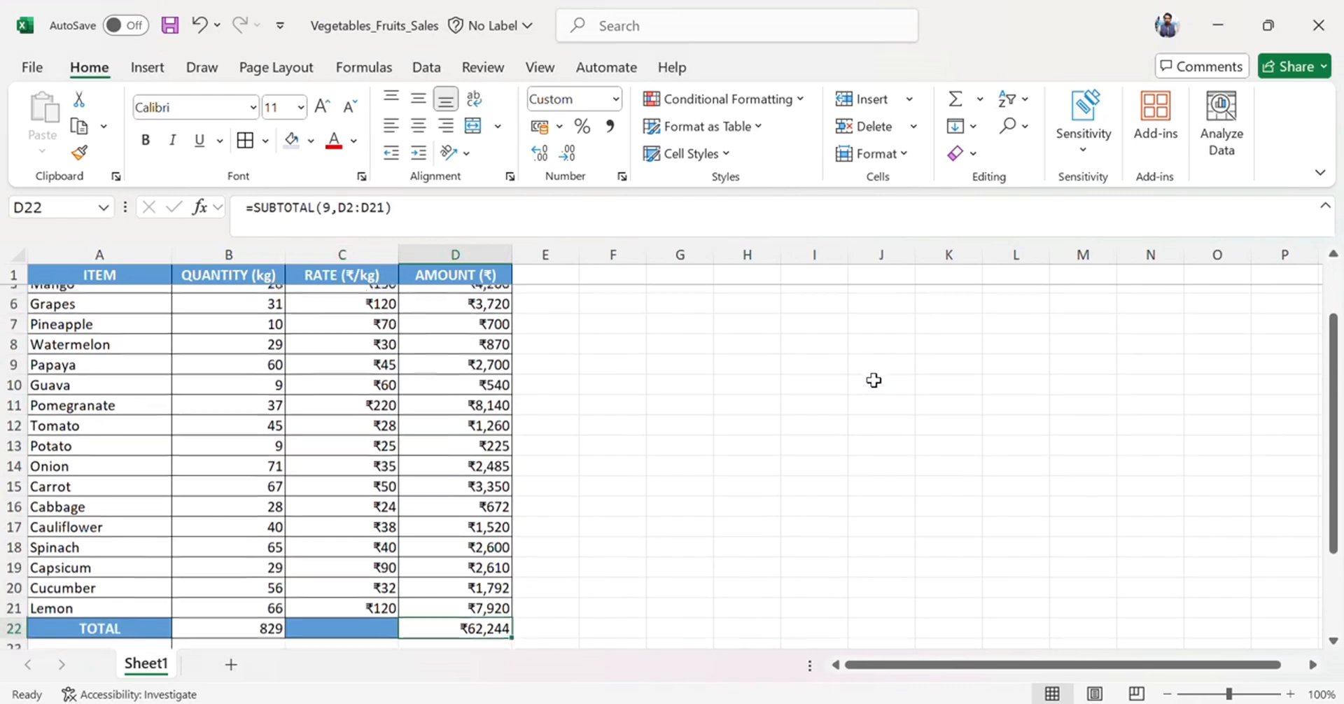
key(ctrl+Up)
key(Down)
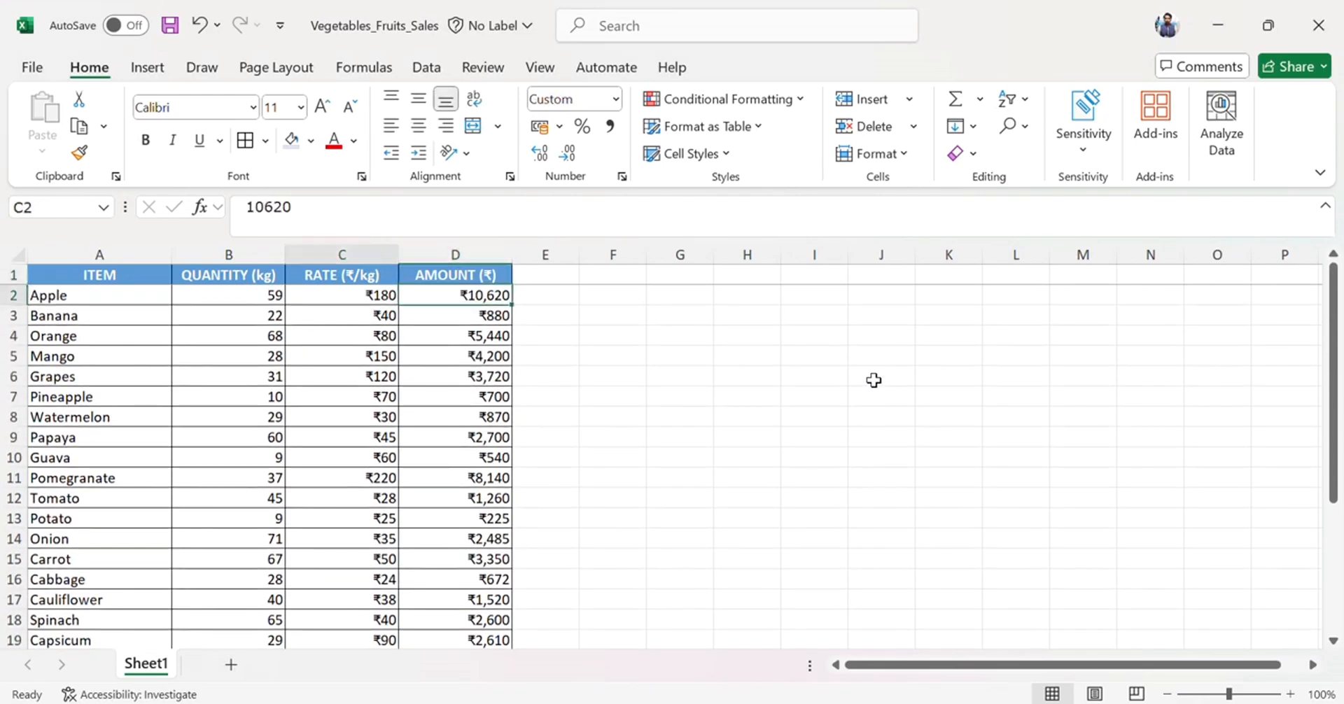
key(Right)
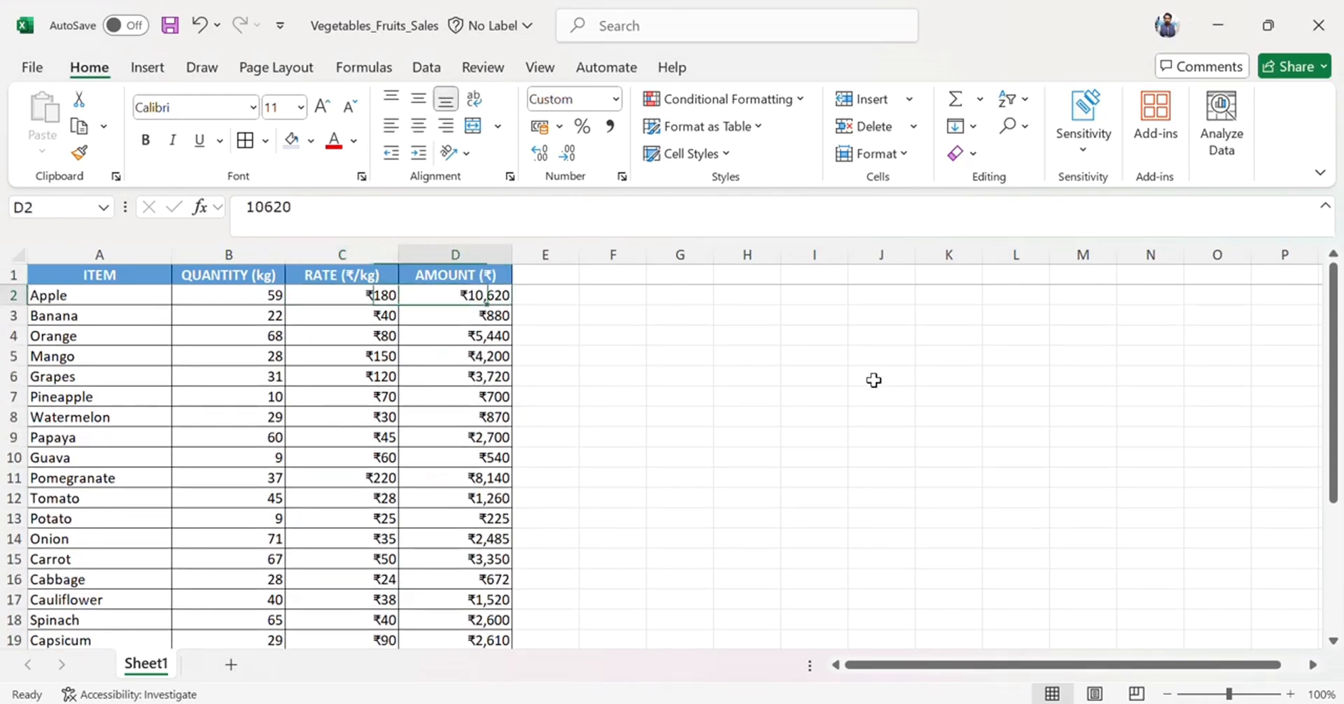
key(Left)
key(Left)
key(Right)
key(Right)
key(Left)
key(Right)
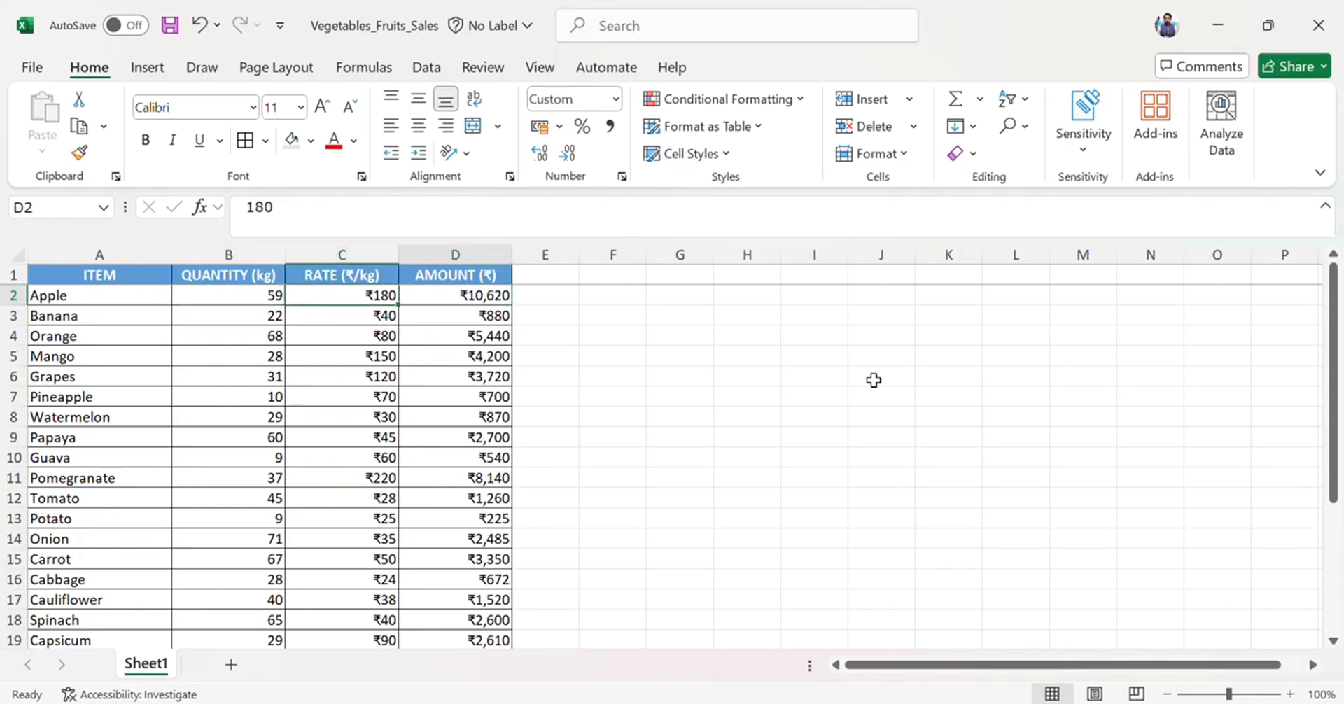
key(Left)
key(Right)
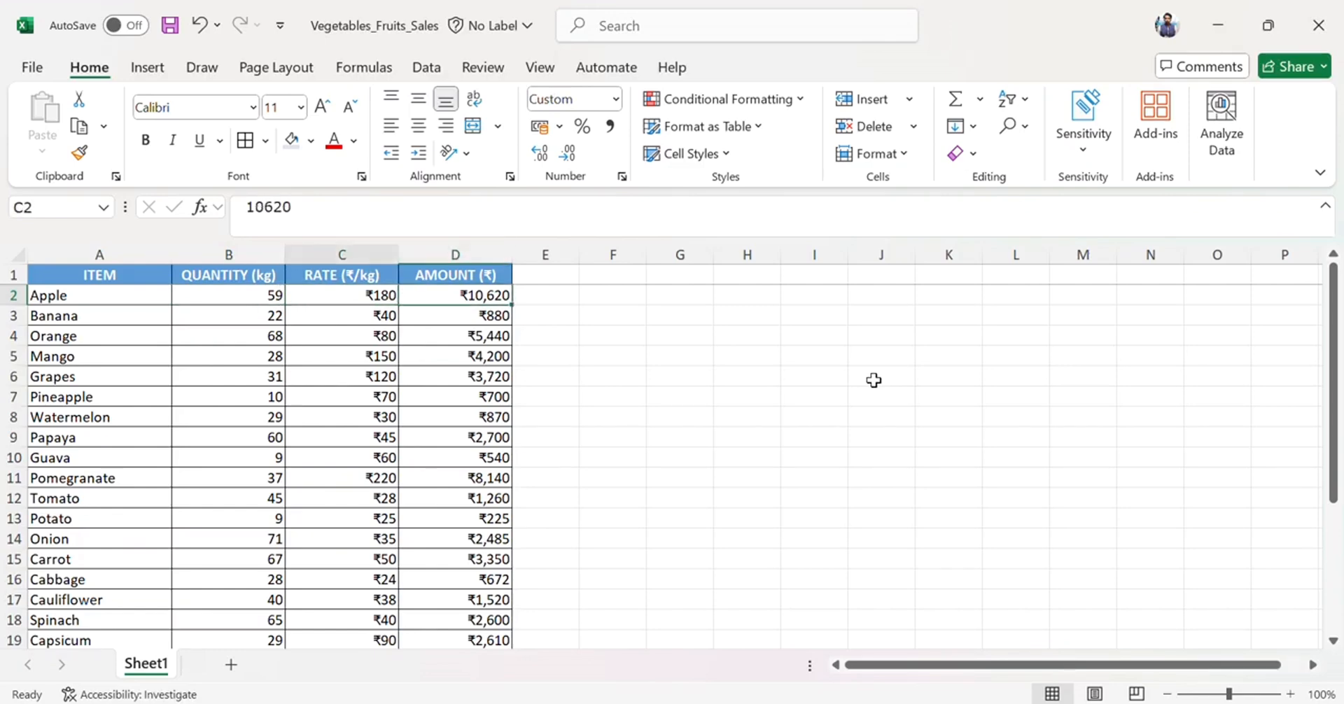
key(Left)
key(ctrl+shift+Down)
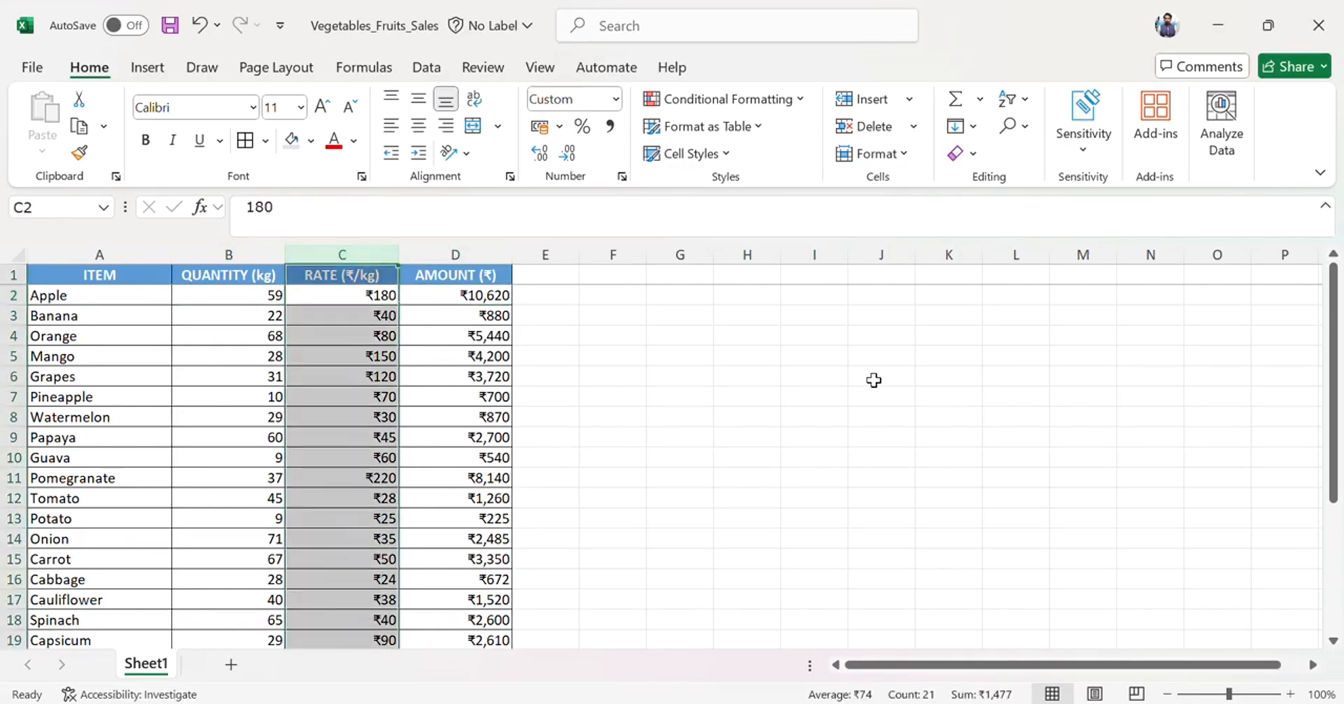
click(728, 99)
mouse_move(756, 137)
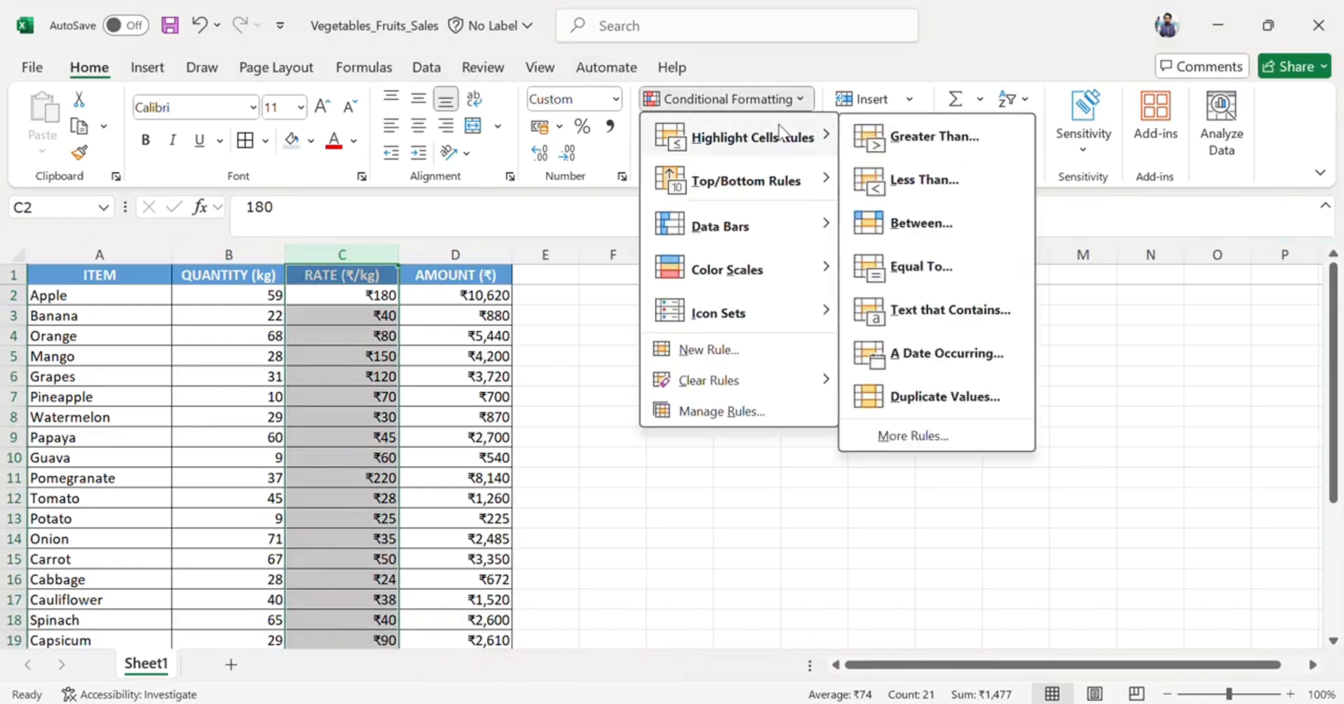
click(970, 151)
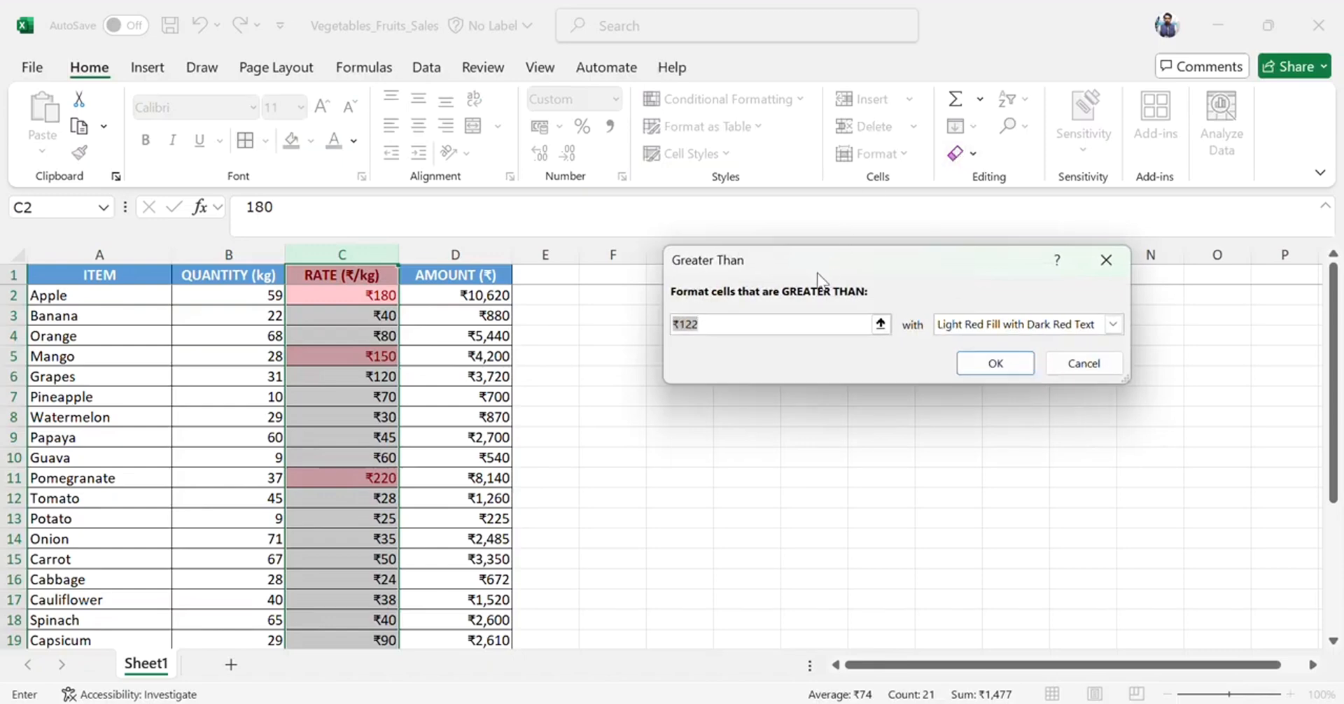
key(BackSpace)
key(BackSpace)
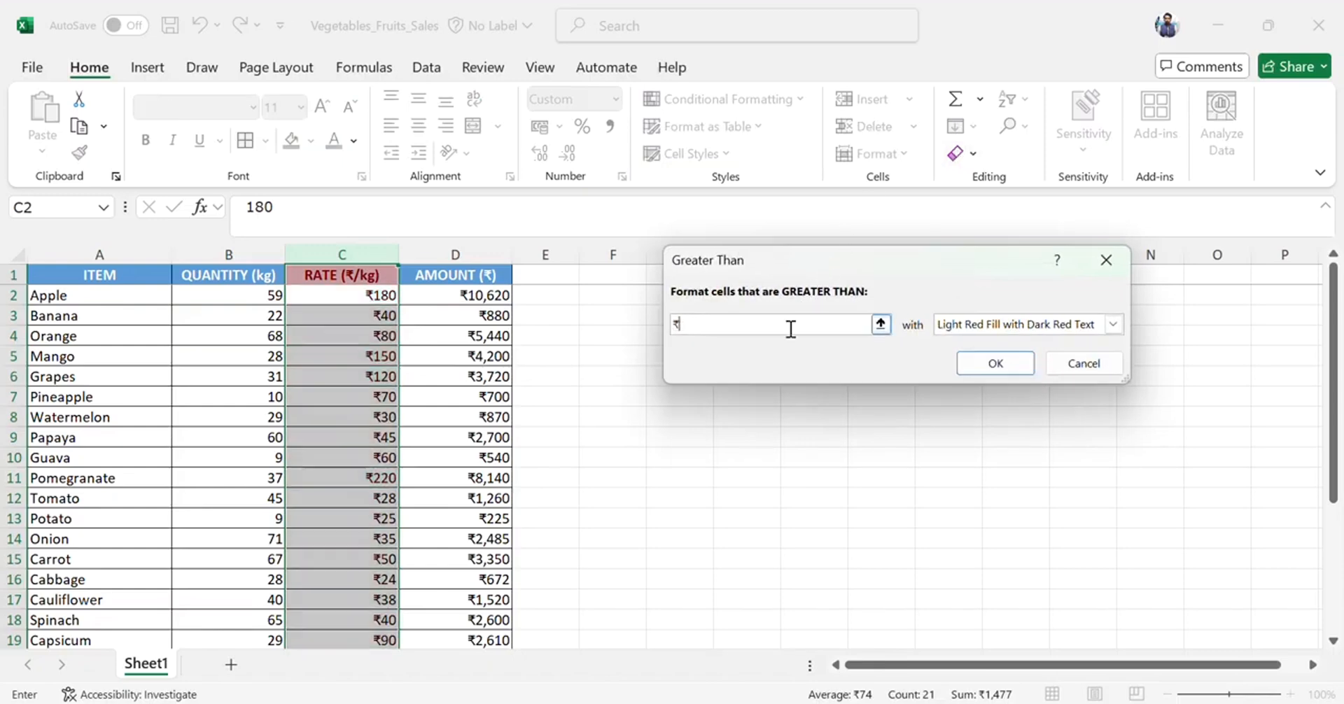
text(00)
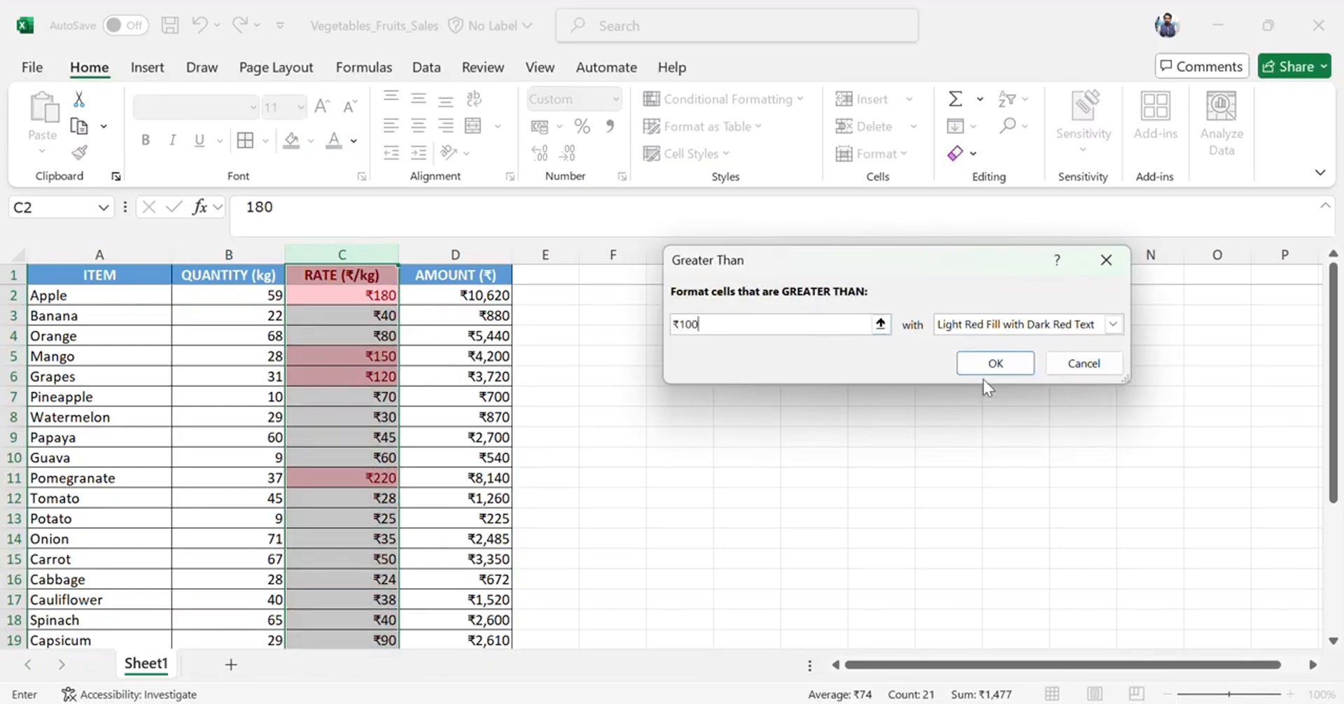
click(987, 364)
Review which cells in the RATE column are highlighted.
click(381, 399)
key(ctrl+Down)
key(Down)
key(Down)
key(Up)
key(Up)
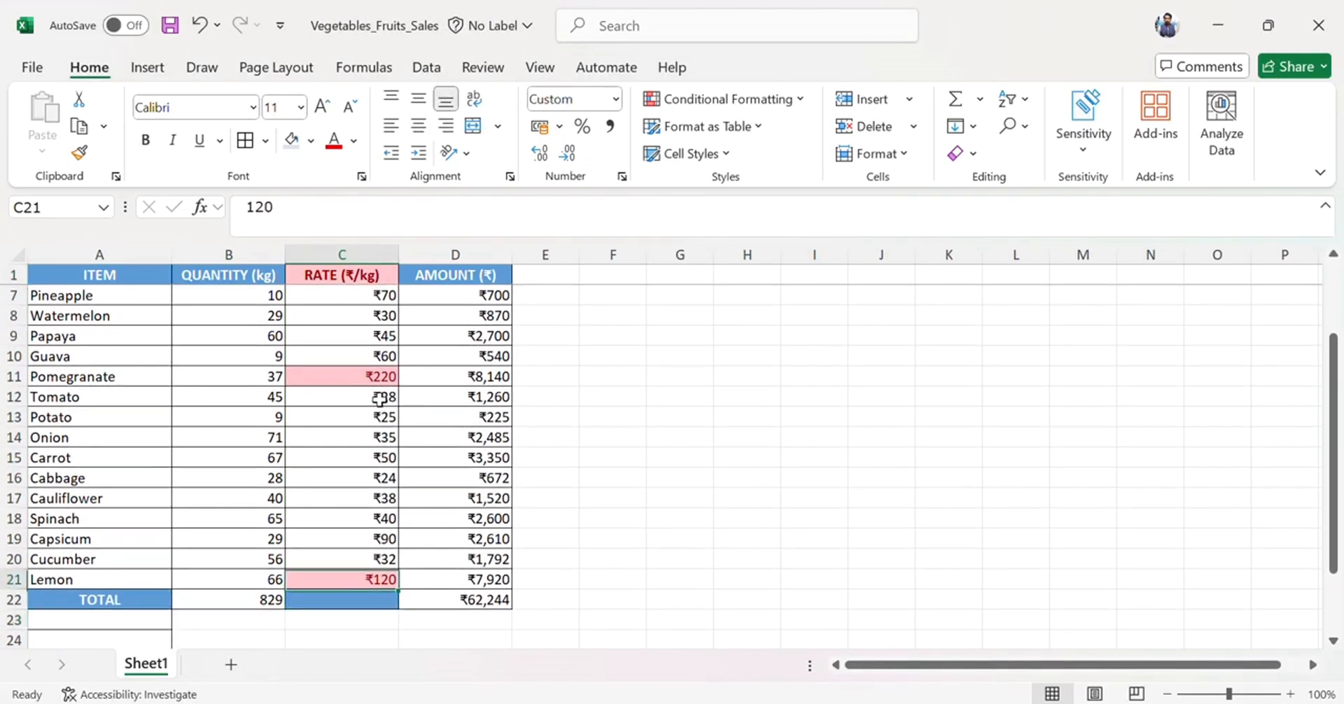
key(ctrl+Up)
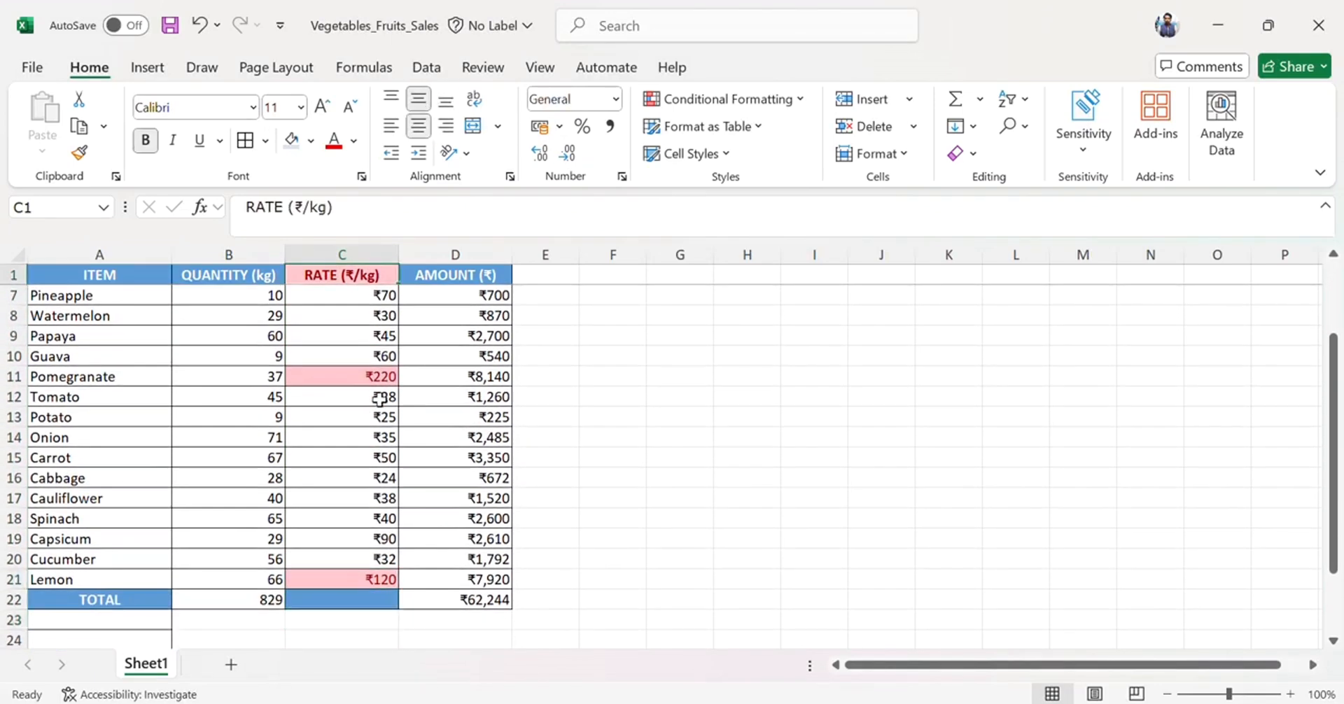
key(Down)
key(Up)
key(Down)
key(Down)
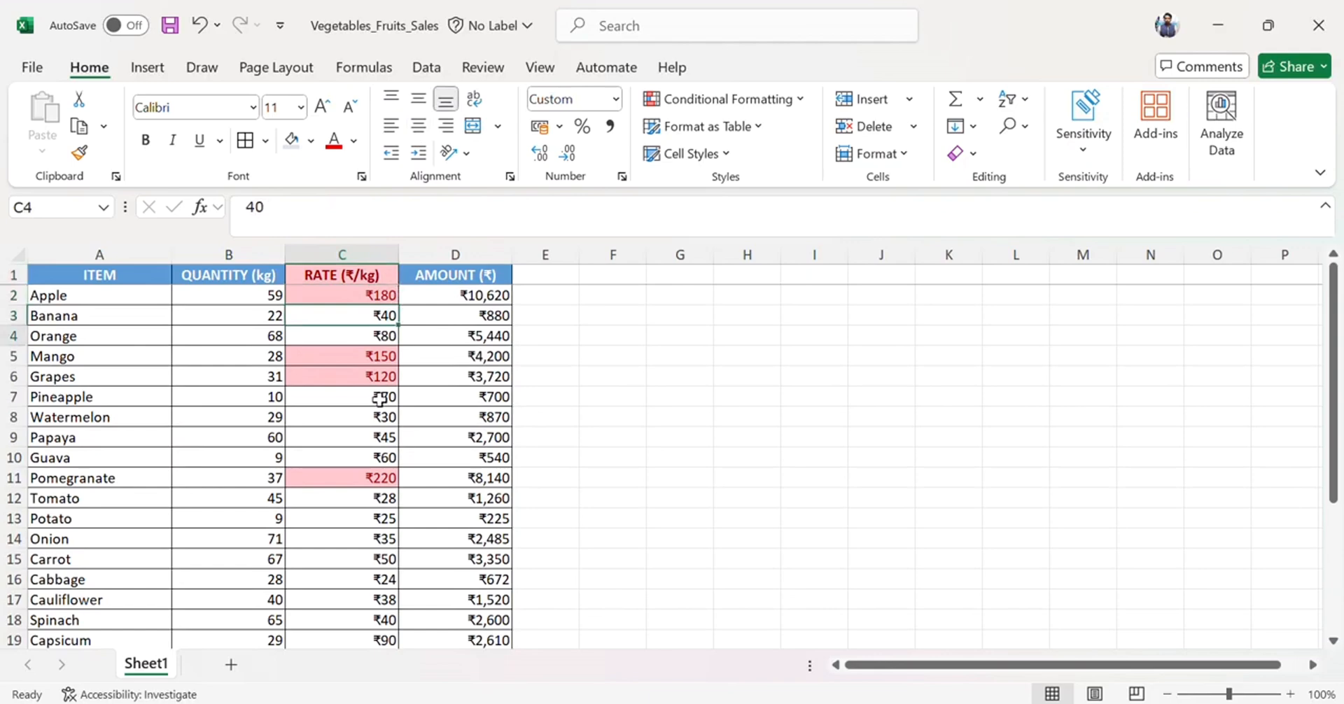
key(Down)
key(Down)
key(Down)
key(Down)
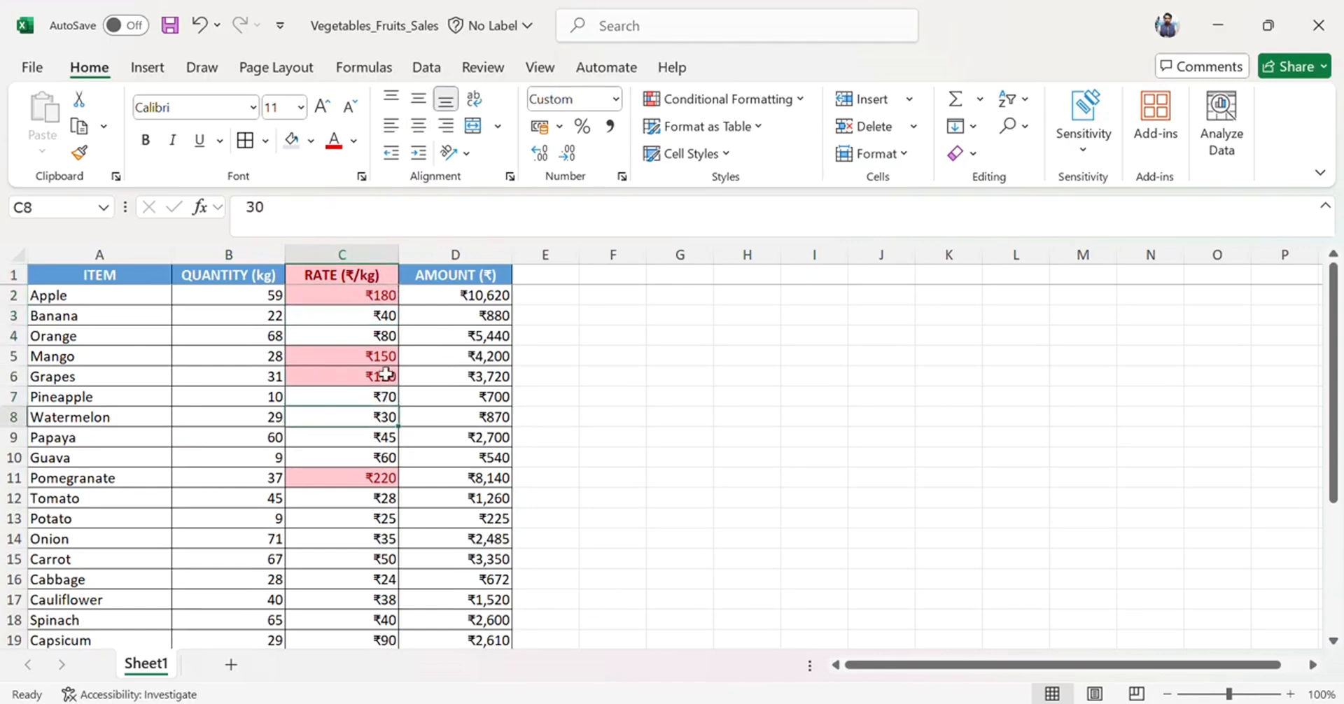
Change the Grapes rate to 99.
click(384, 376)
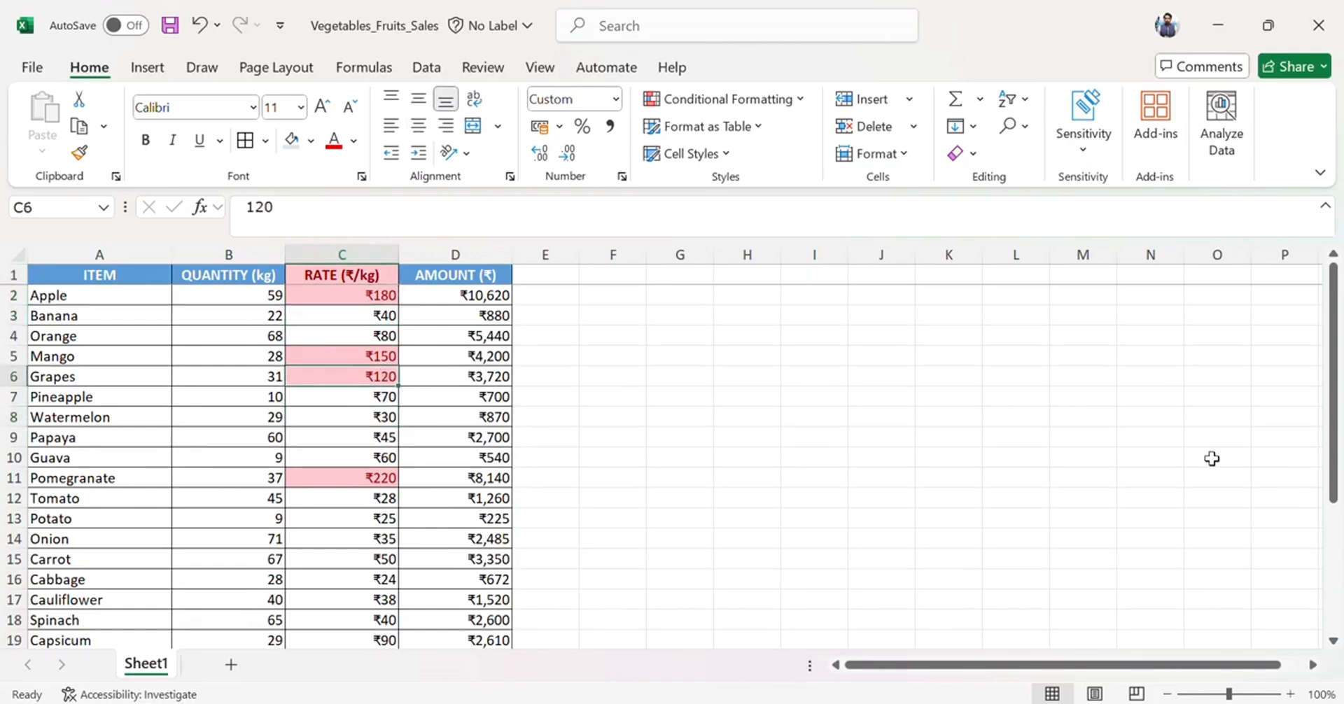
key(BackSpace)
key(BackSpace)
key(BackSpace)
text(99)
key(ctrl+Return)
key(Up)
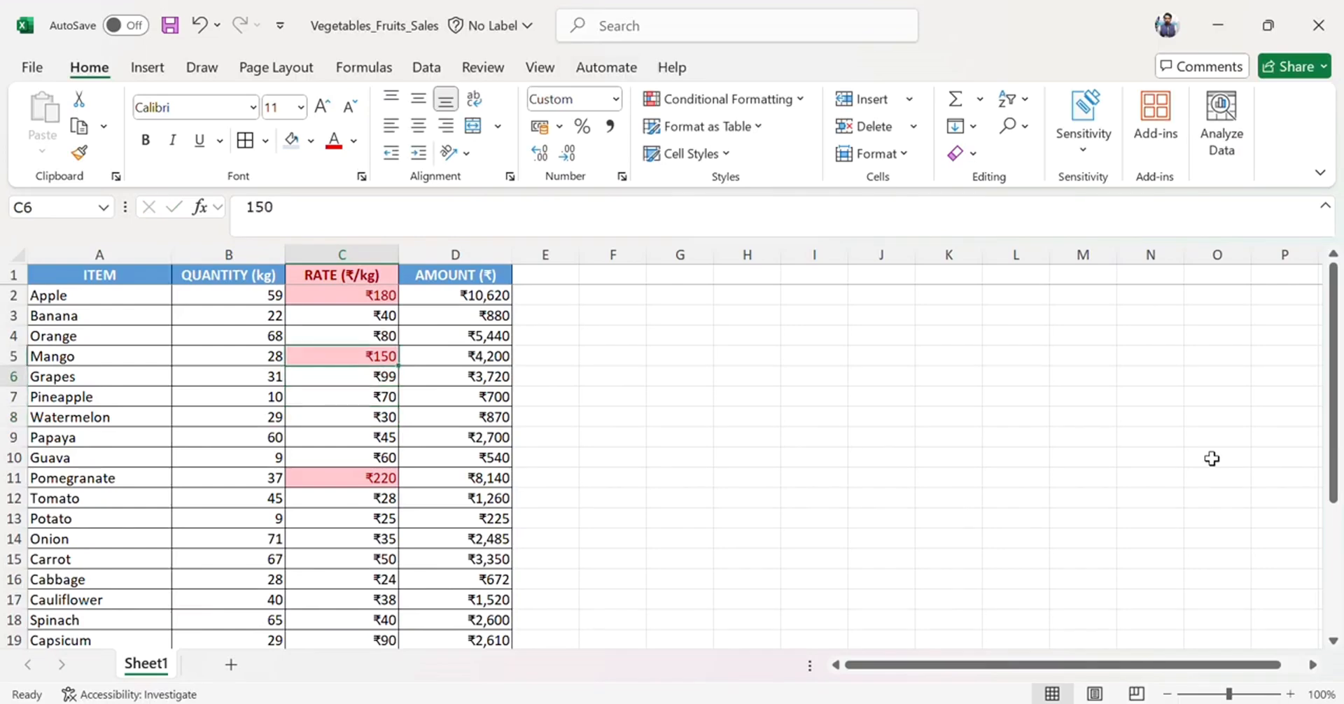
key(Down)
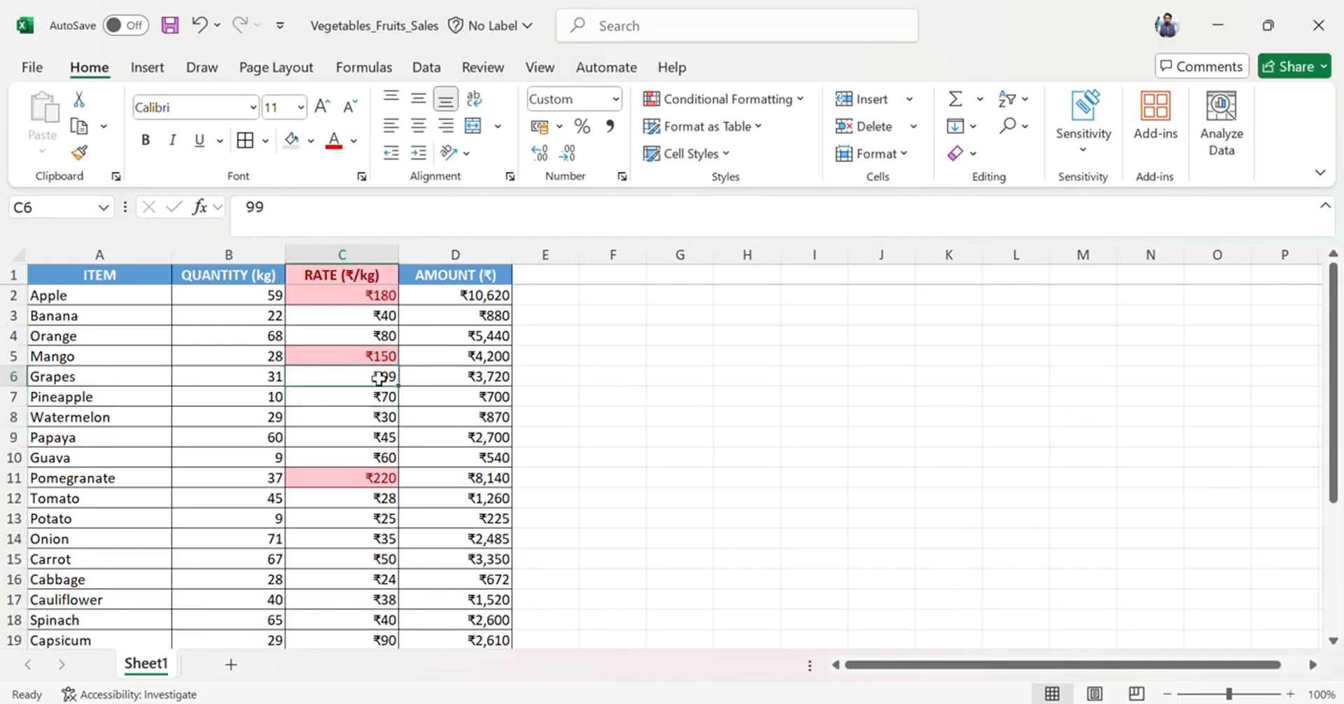
Change the Orange rate to 101.
click(383, 341)
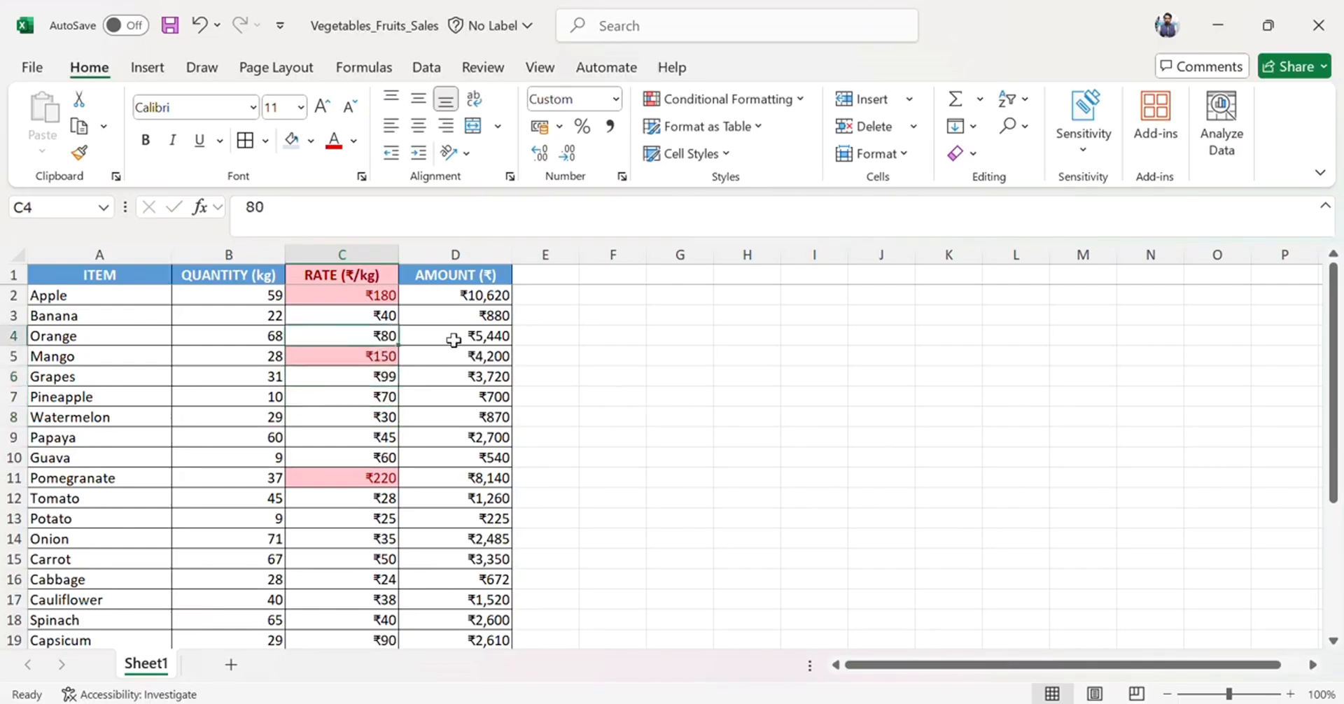
key(BackSpace)
key(BackSpace)
text(101)
key(Return)
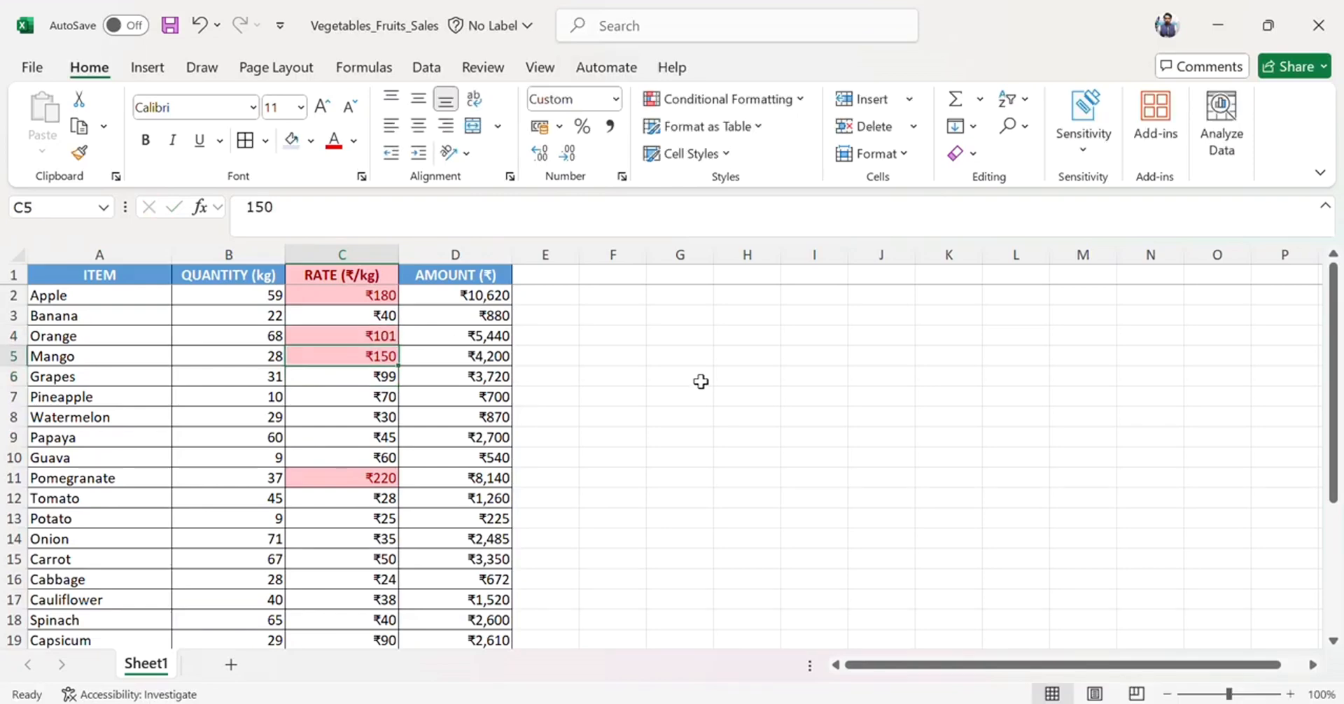
key(Right)
key(Left)
click(465, 329)
click(518, 296)
right_click(518, 295)
click(876, 355)
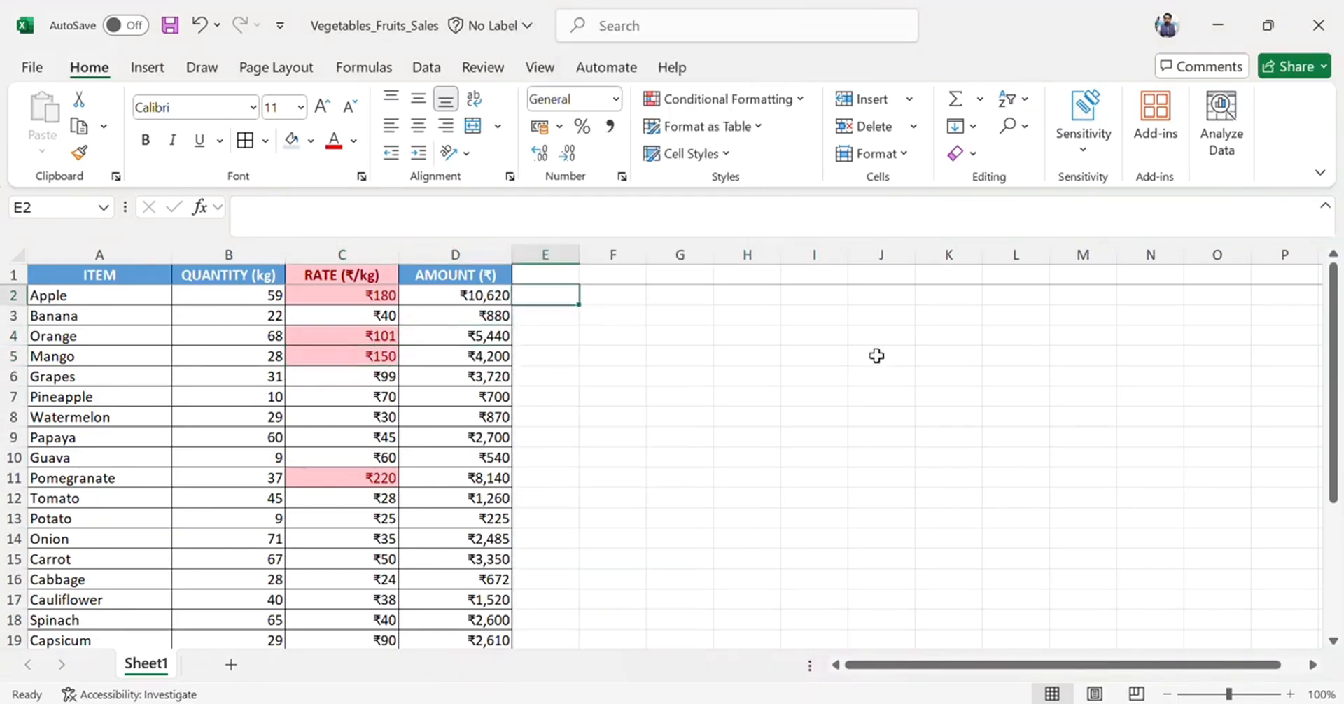
click(677, 340)
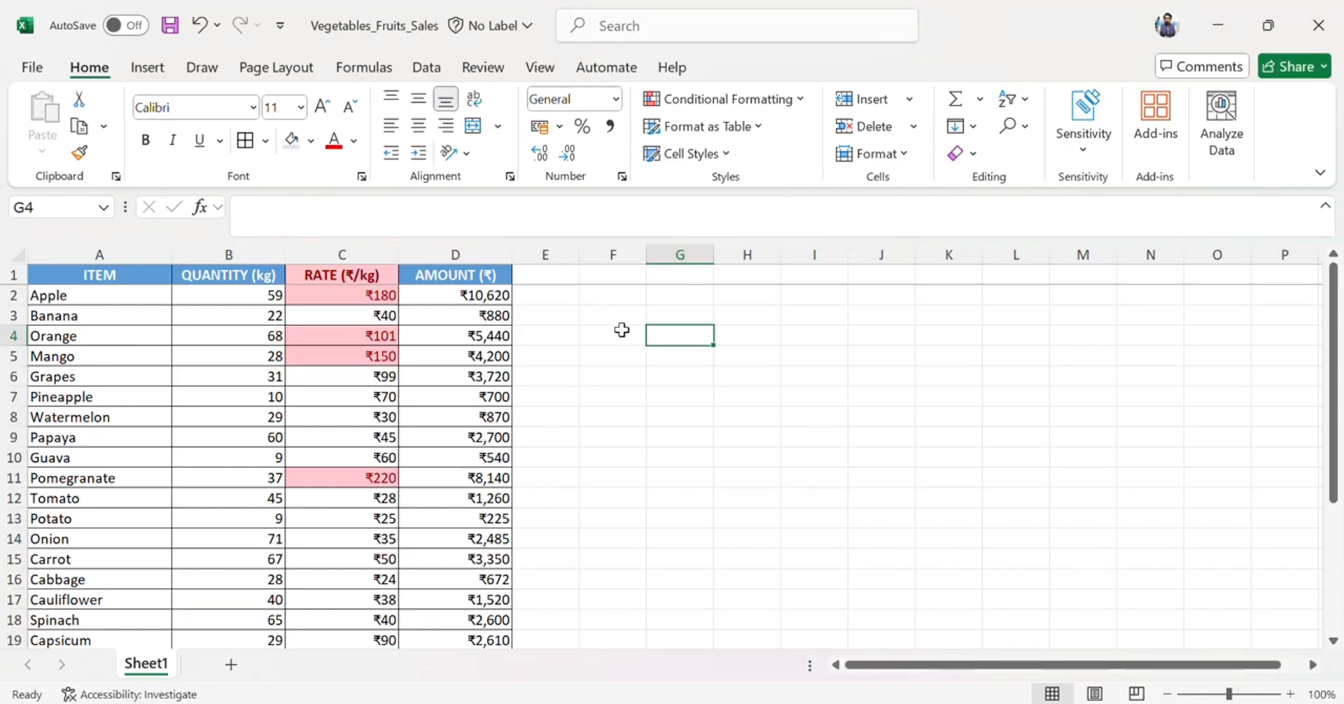
key(Left)
key(Up)
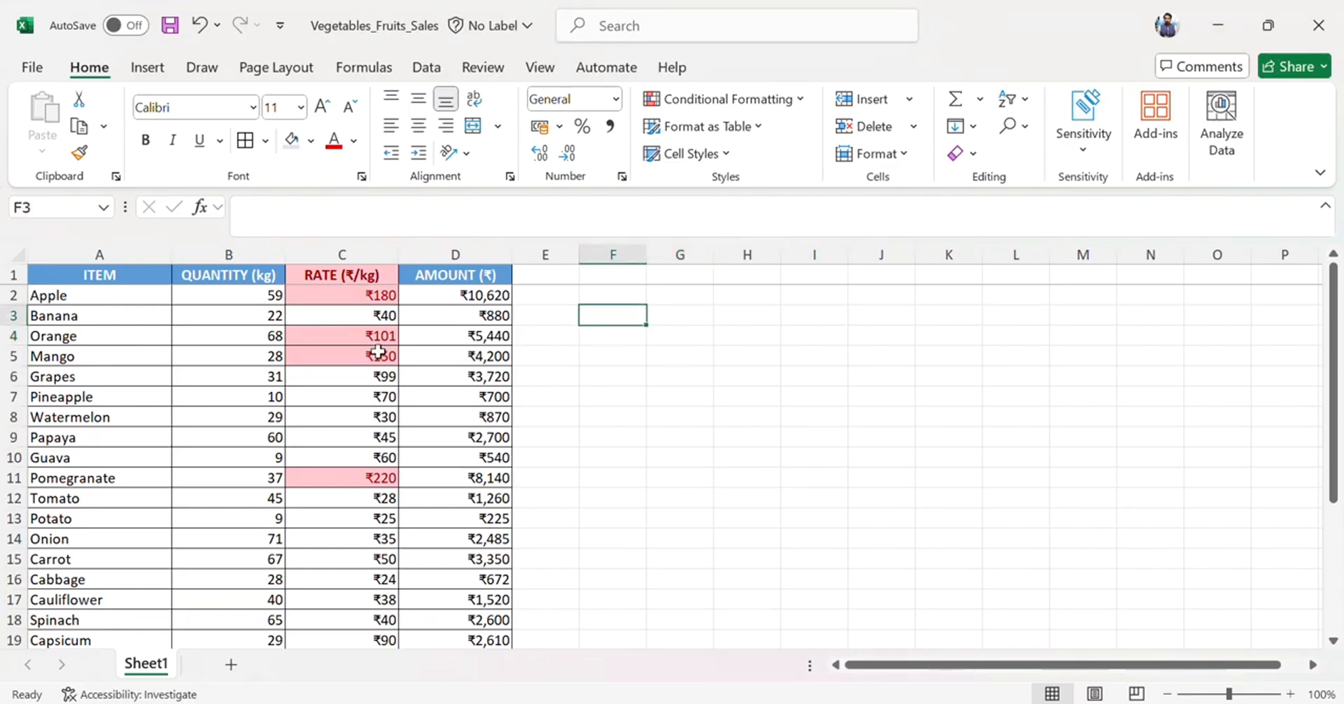
Enter the label Item in cell F2 beside the table.
click(115, 293)
key(ctrl+shift+Down)
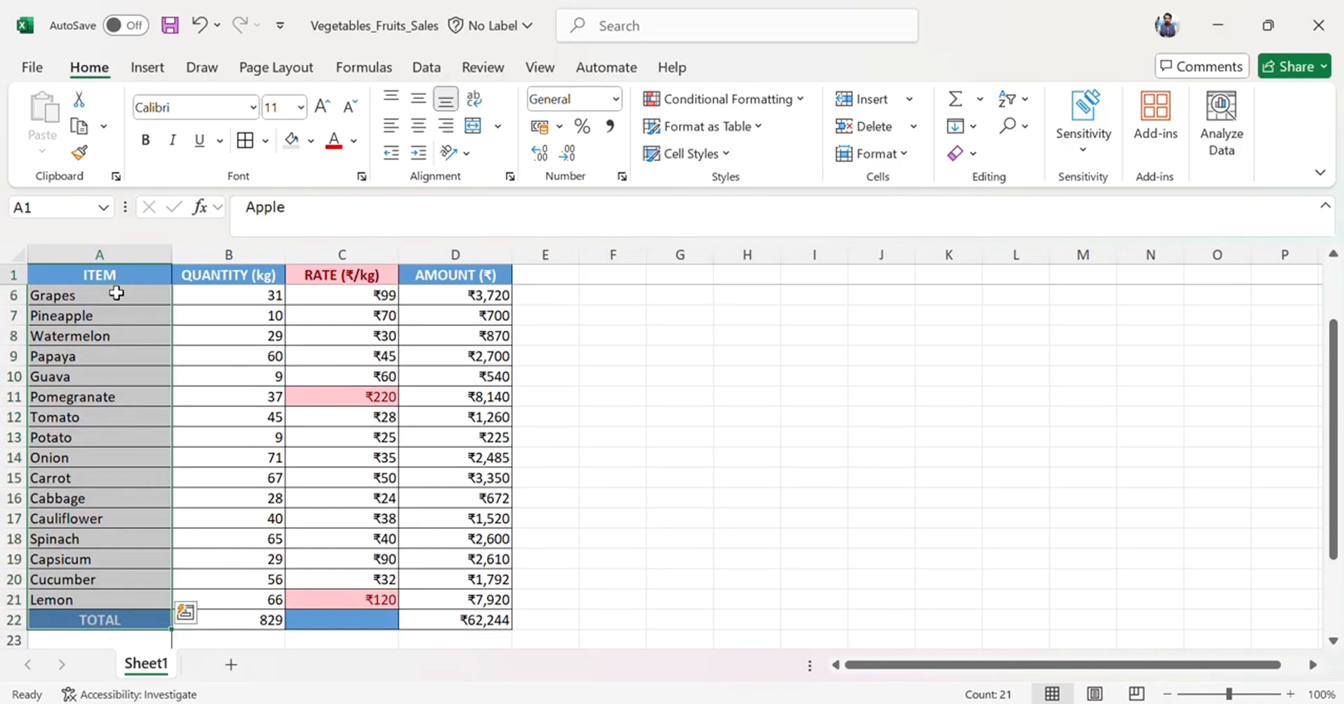
key(Up)
key(Down)
key(Up)
key(Right)
key(Right)
key(Right)
key(Right)
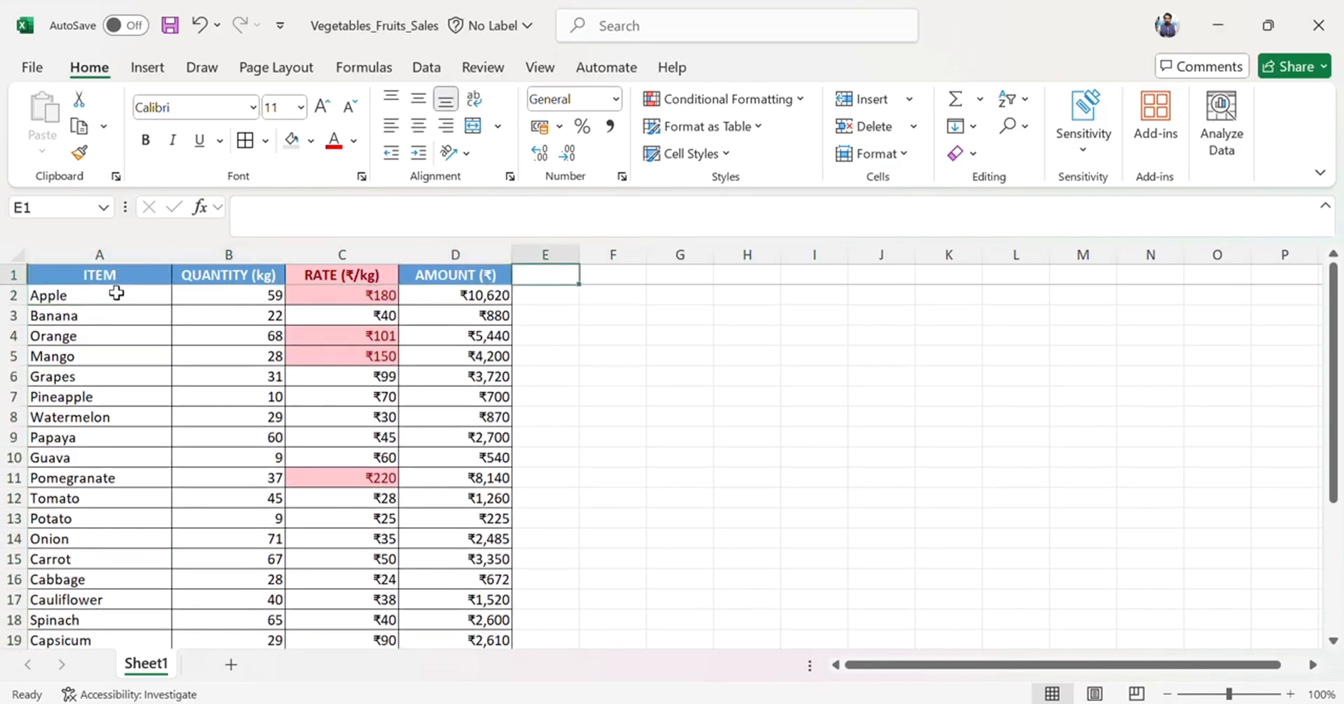
key(Down)
key(Right)
key(Up)
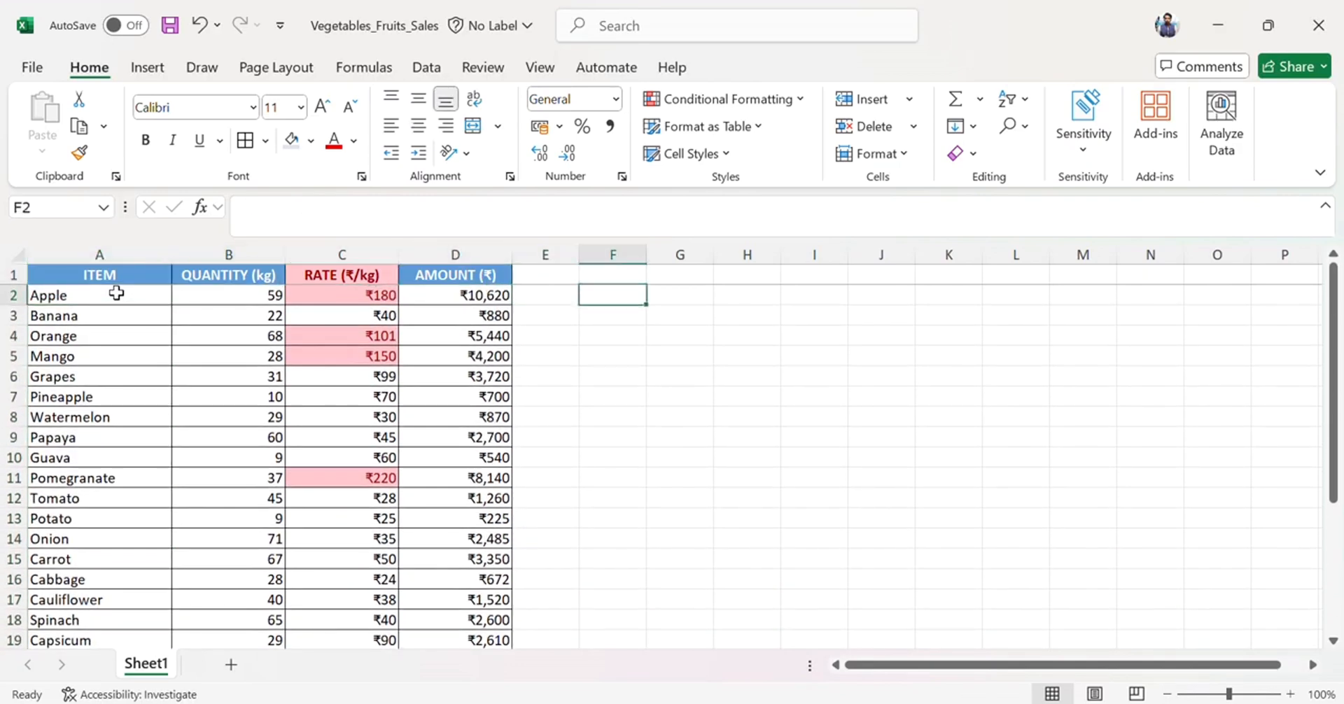
text(Item)
key(Return)
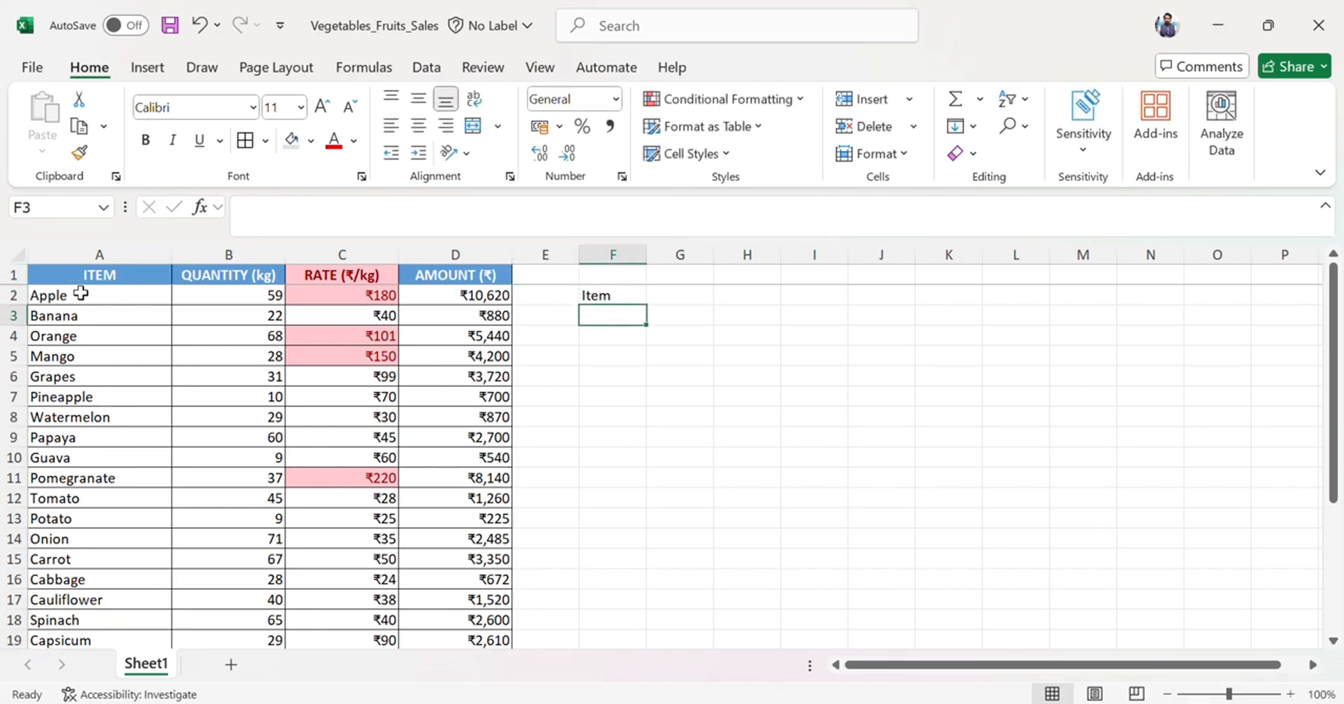
Add list data validation to F3 with source $A$2:$A$21, then choose Orange from its new dropdown.
click(427, 67)
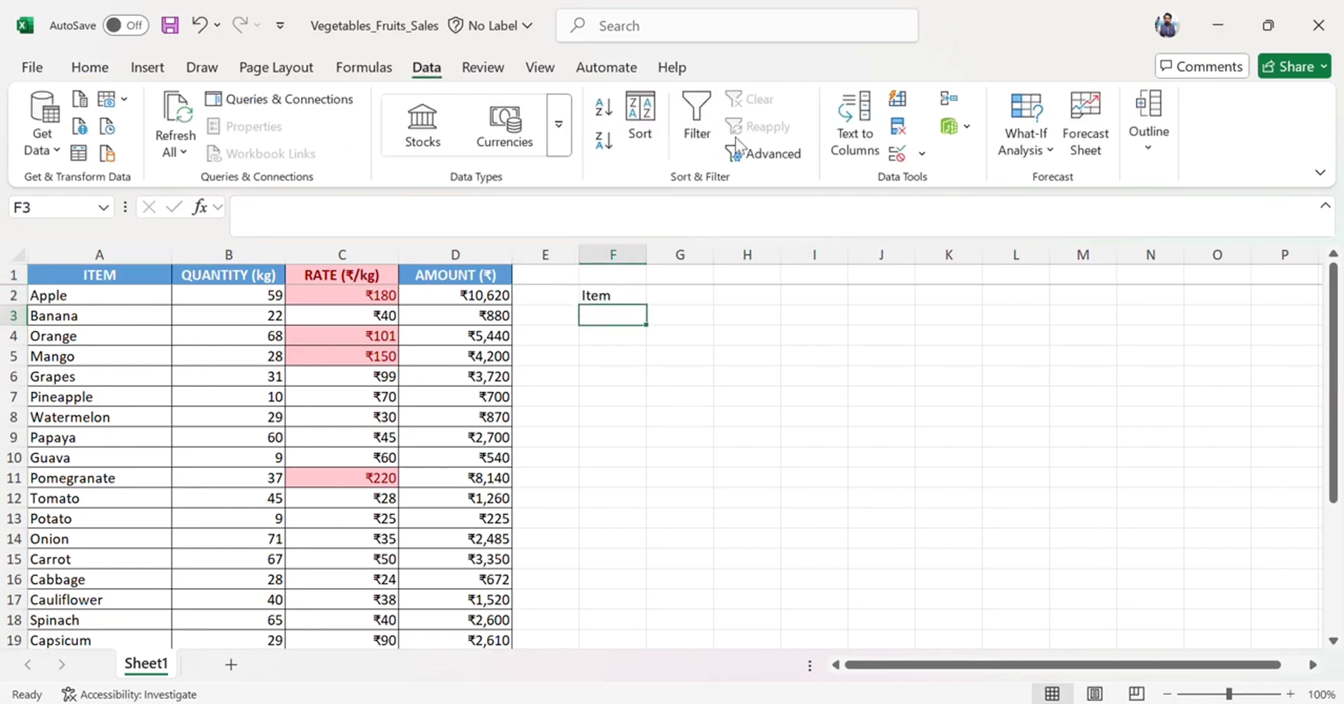
click(923, 159)
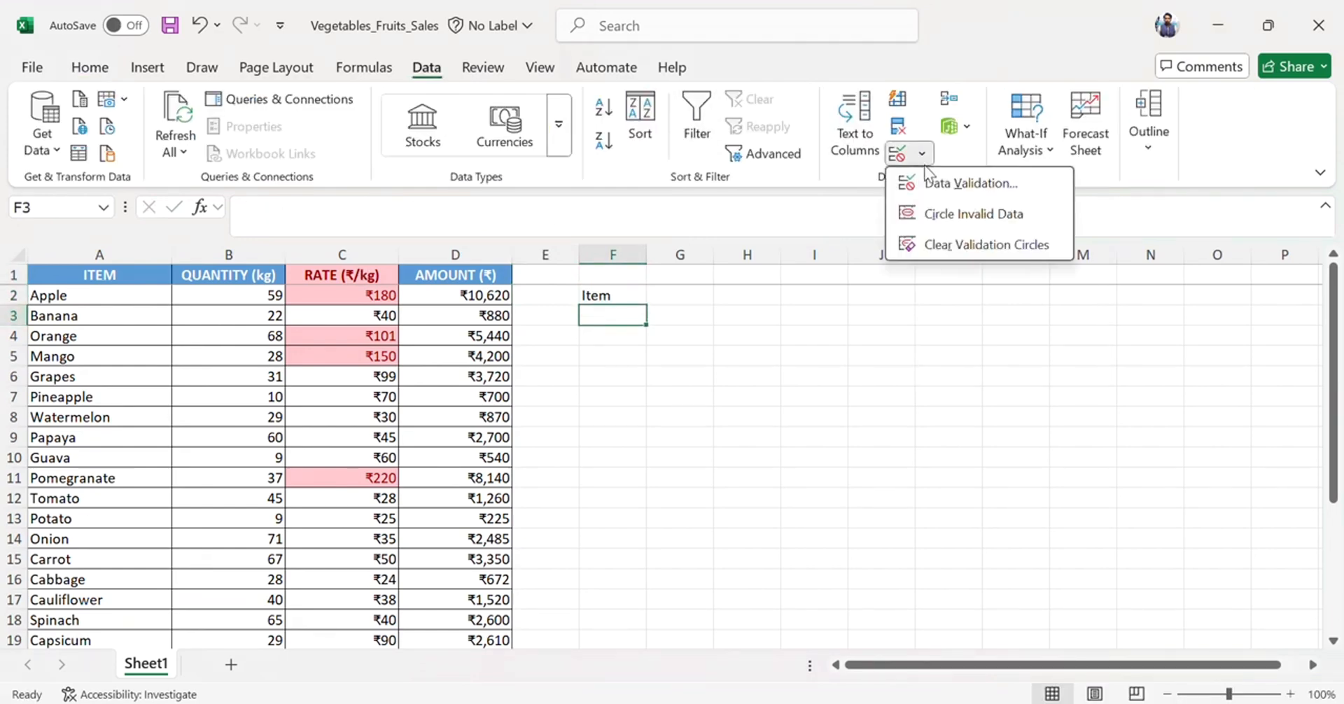
click(950, 184)
click(806, 228)
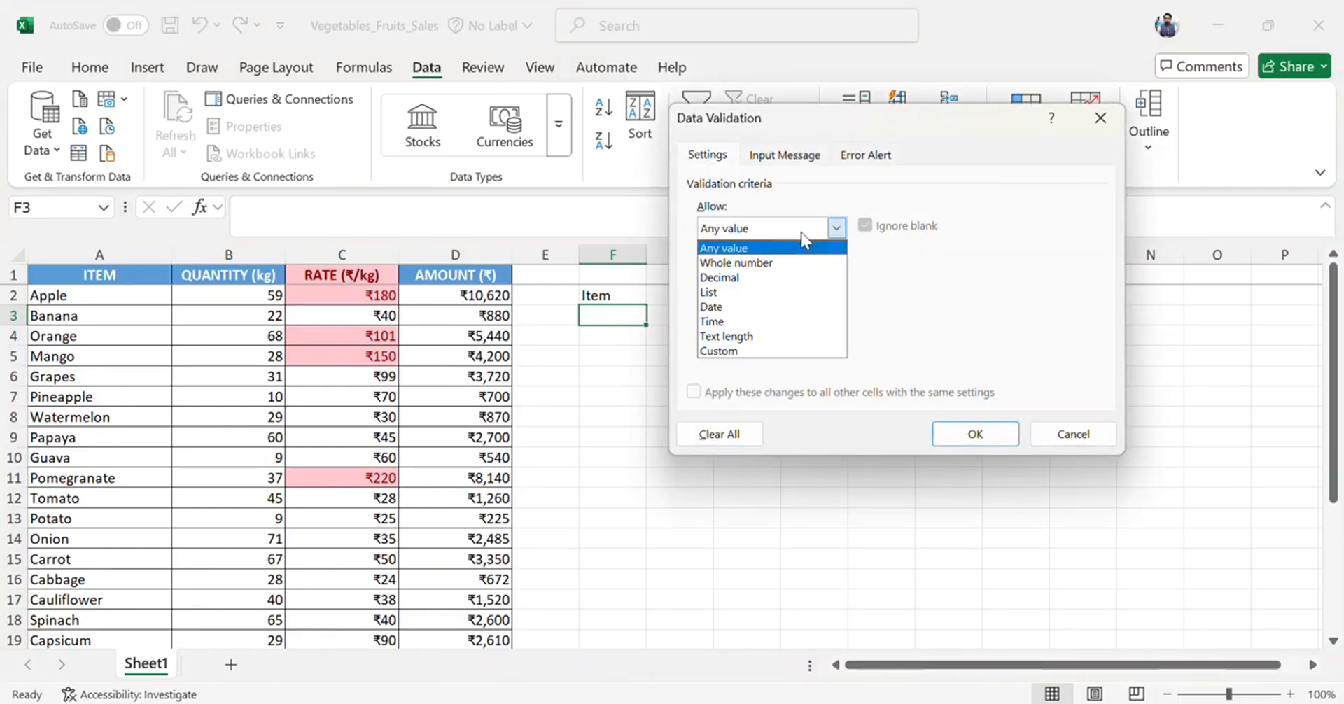
click(762, 294)
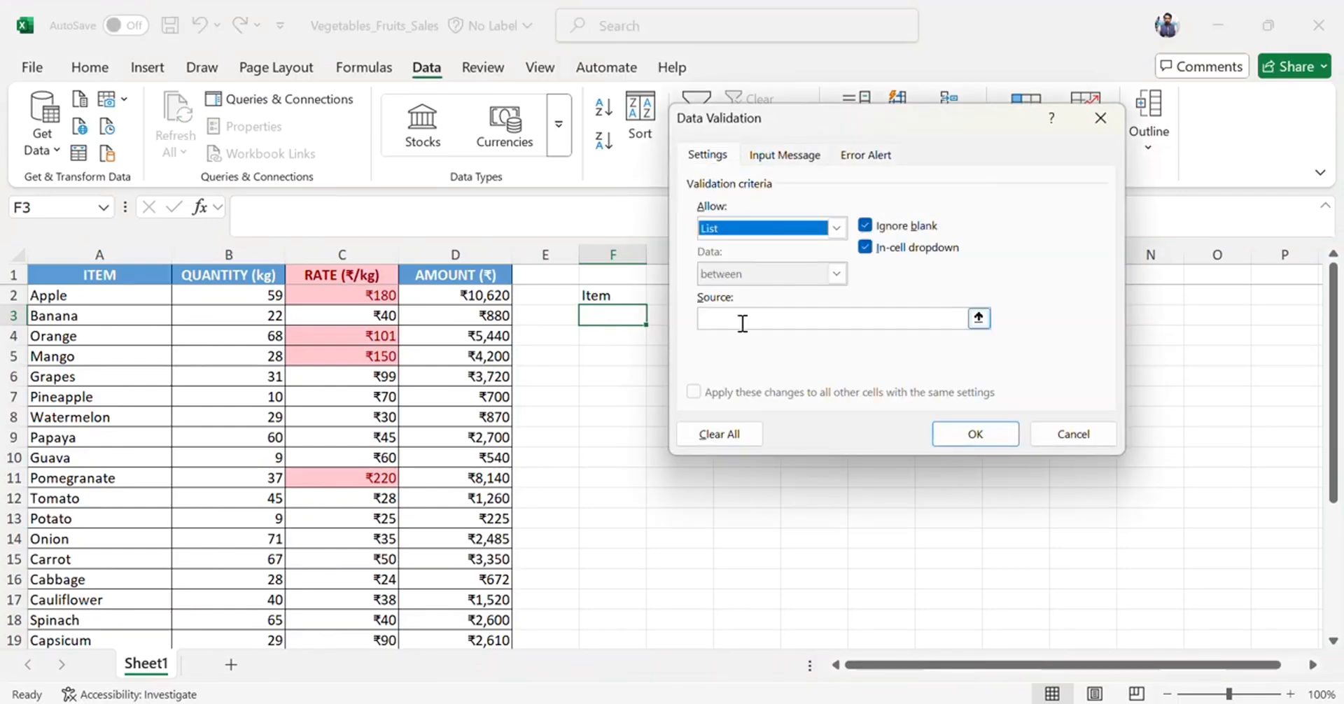
click(743, 323)
click(132, 296)
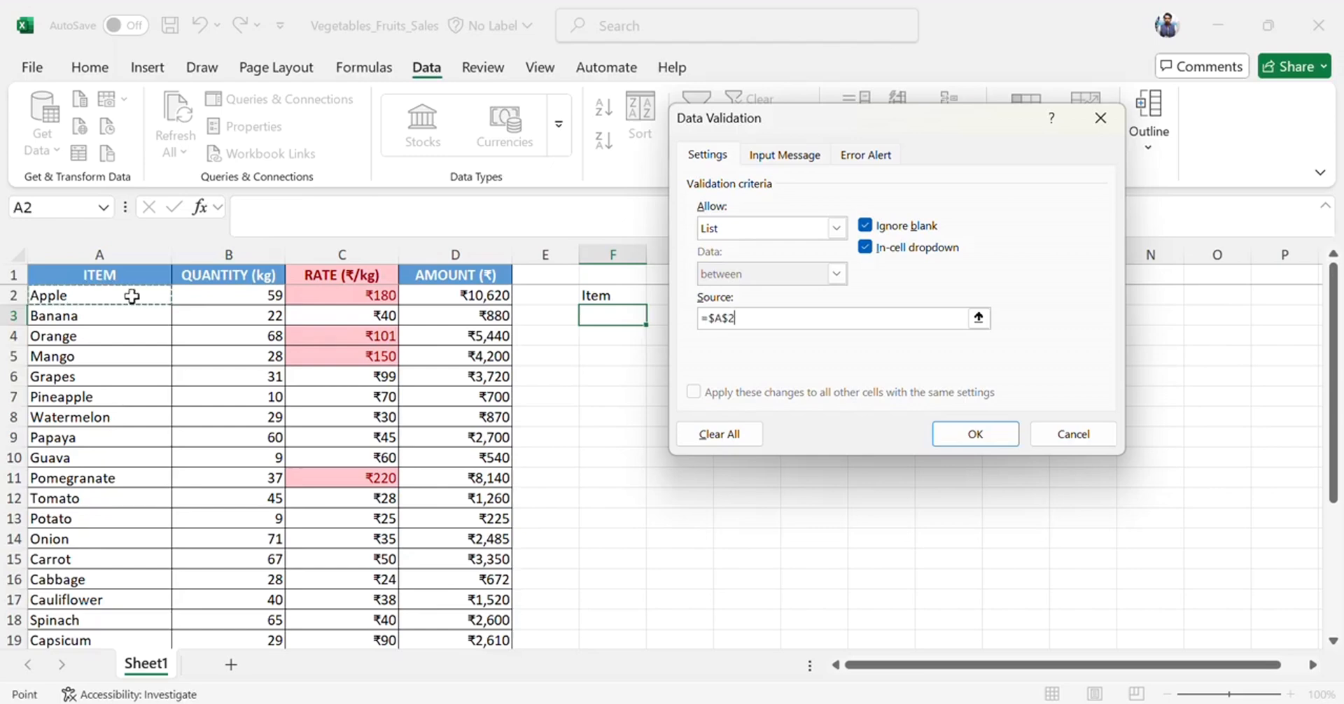
key(ctrl+shift+Down)
key(shift+Up)
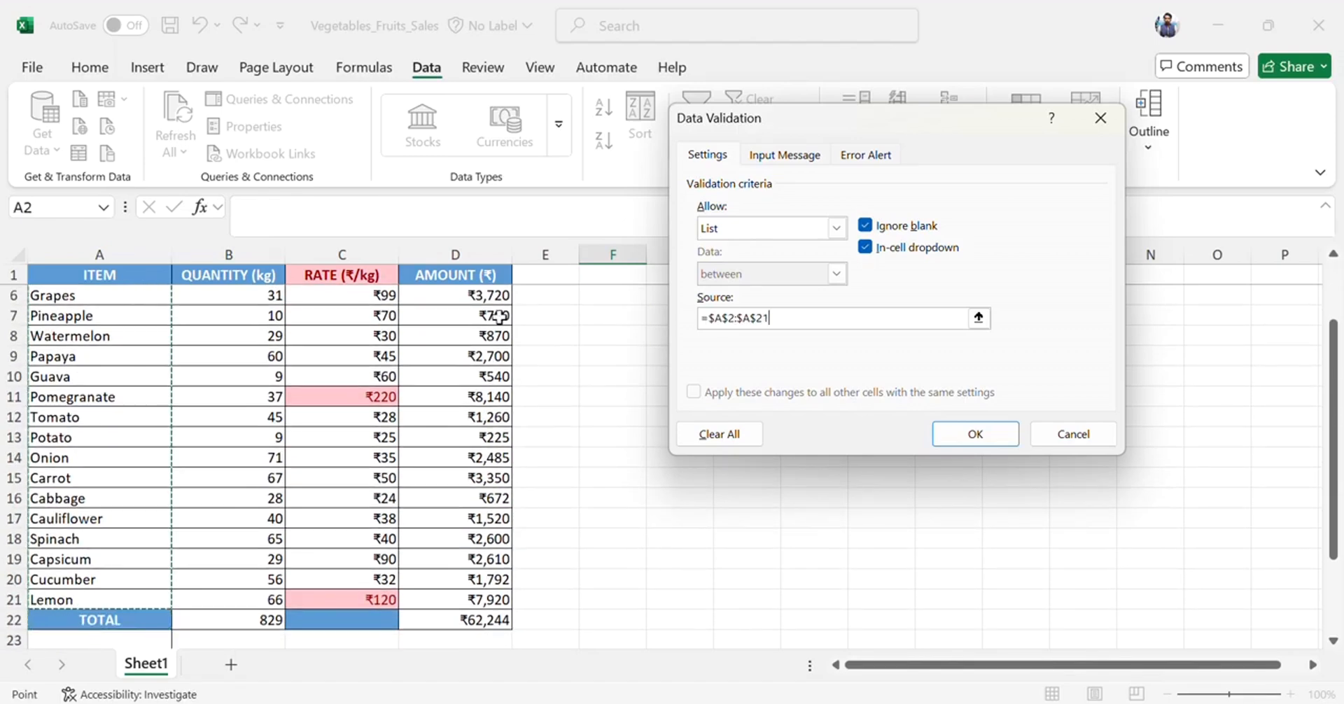
click(975, 435)
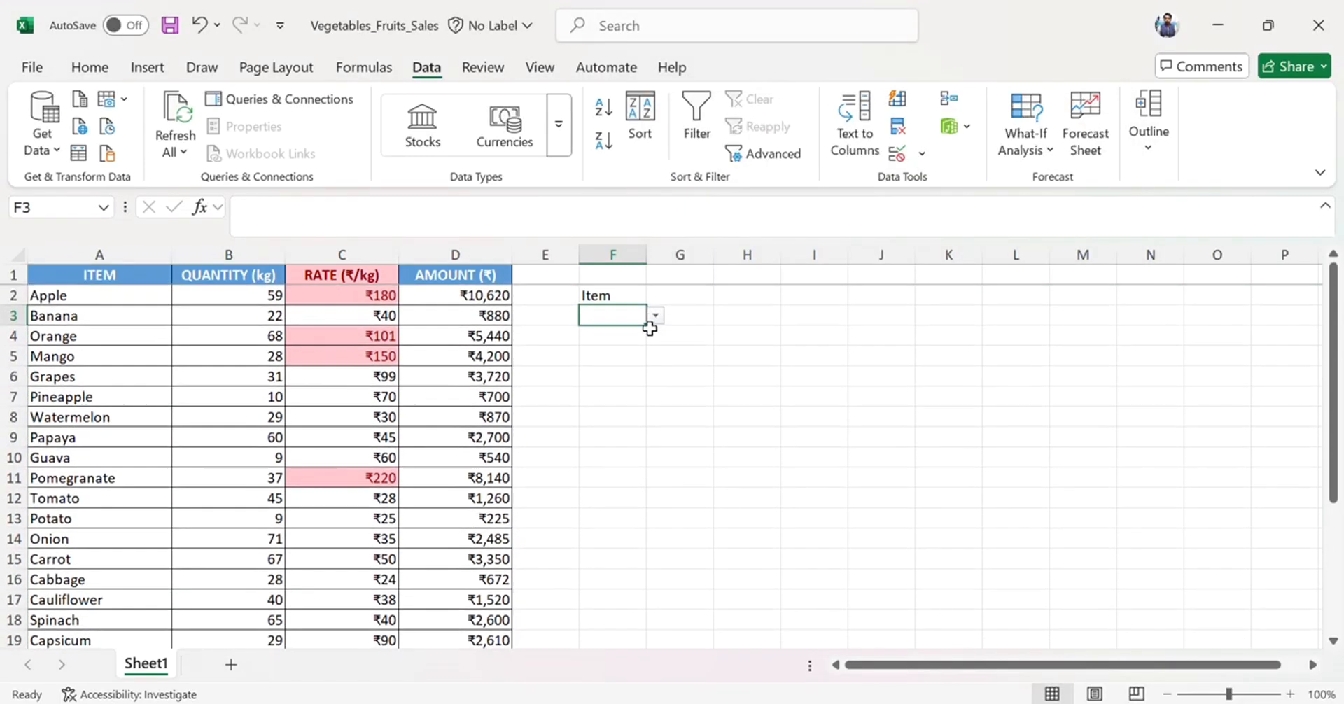
click(655, 315)
click(608, 369)
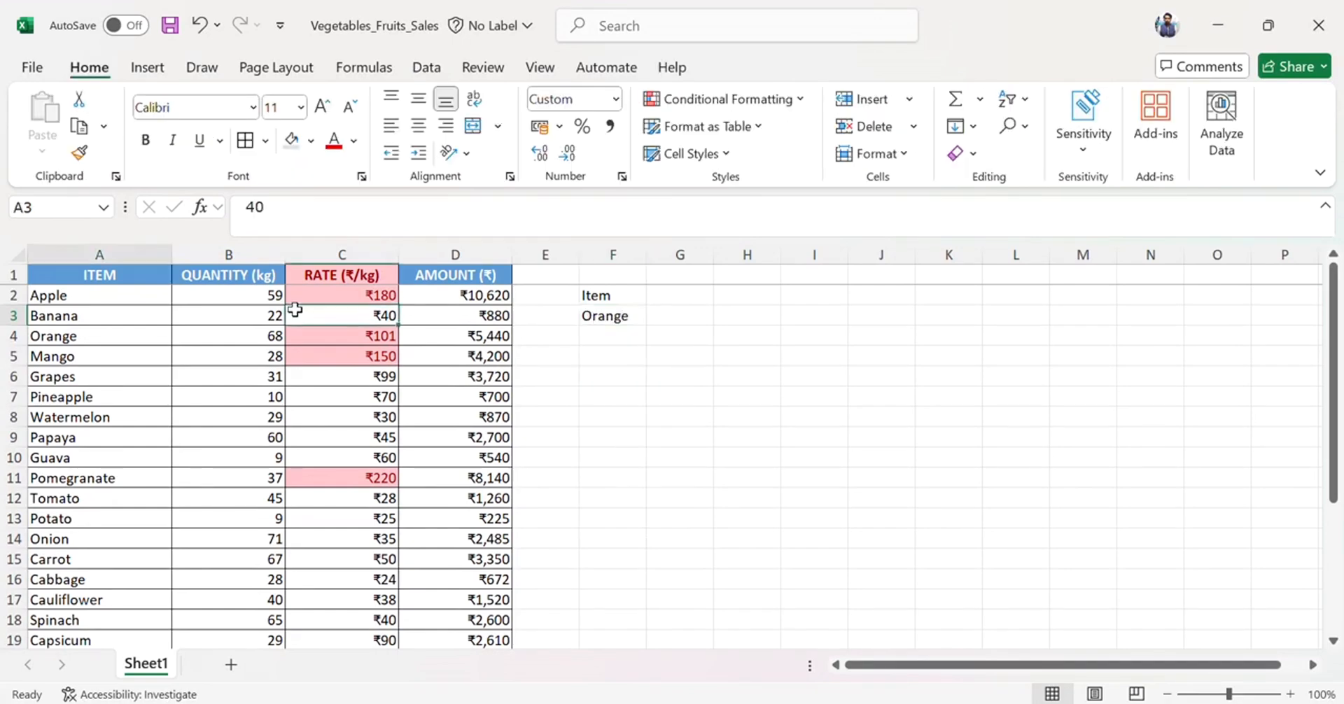
Select the whole table A1:D22 and delete all its conditional formatting rules.
key(Up)
key(Up)
key(ctrl+shift+Right)
key(ctrl+shift+Down)
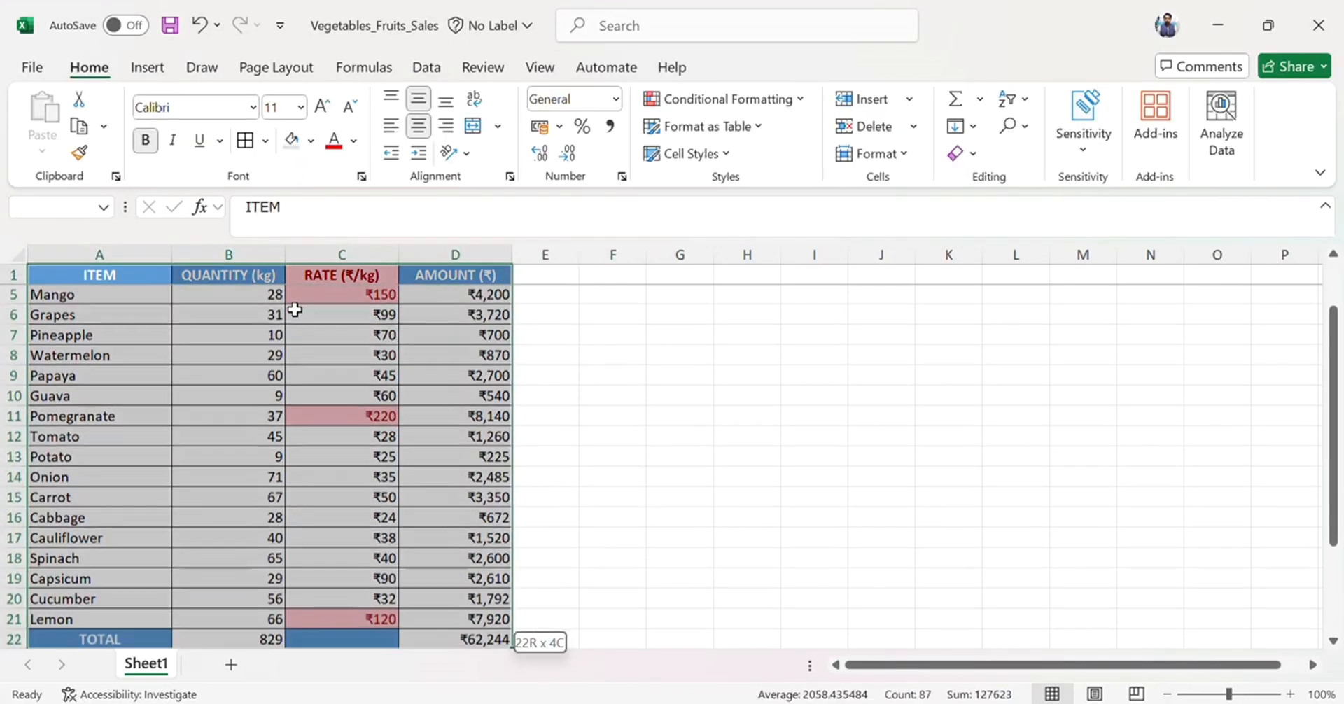
click(748, 99)
click(728, 411)
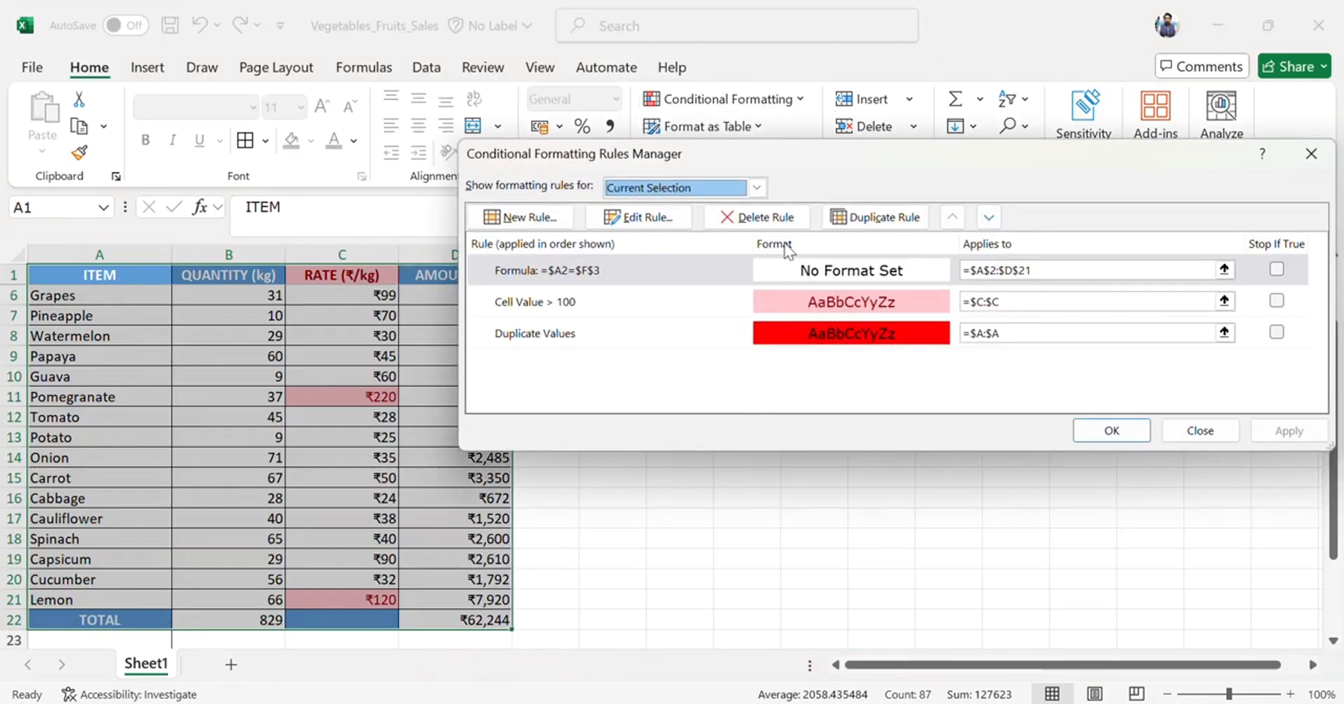
click(759, 217)
click(758, 217)
click(758, 217)
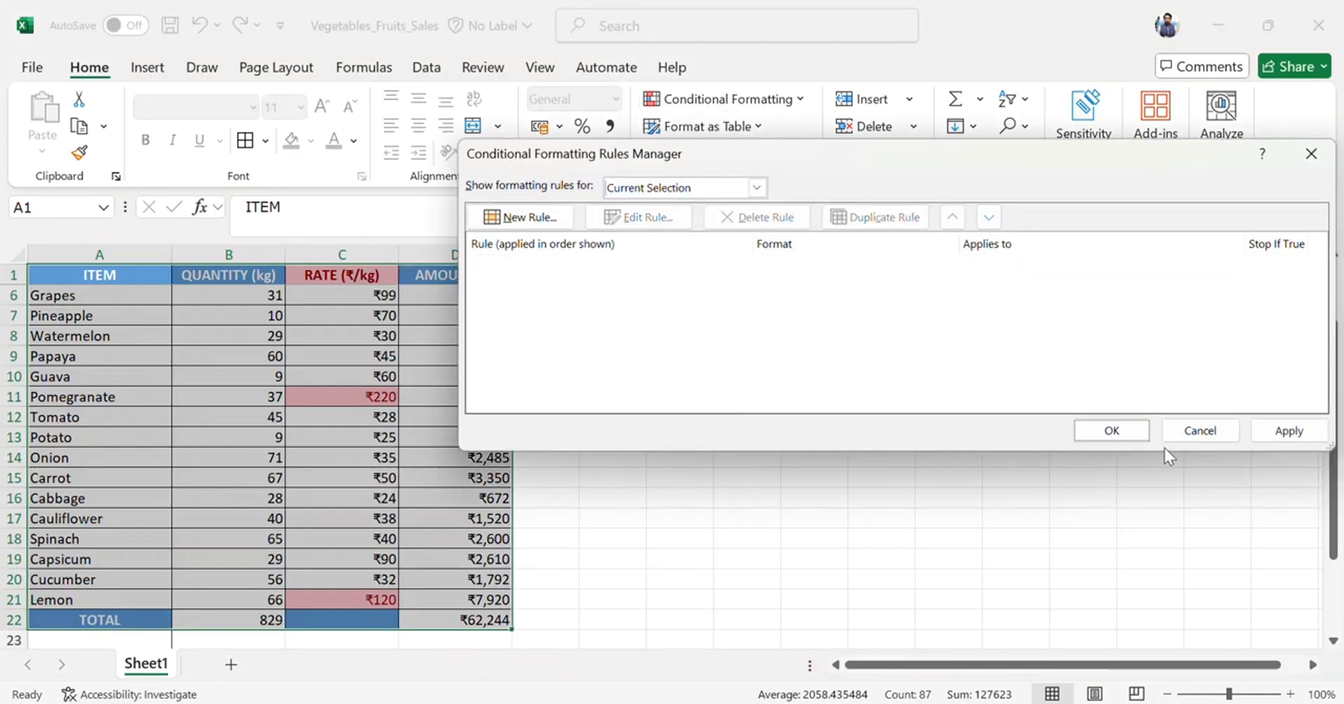
click(1112, 430)
Choose Grapes from the F3 item dropdown.
click(642, 413)
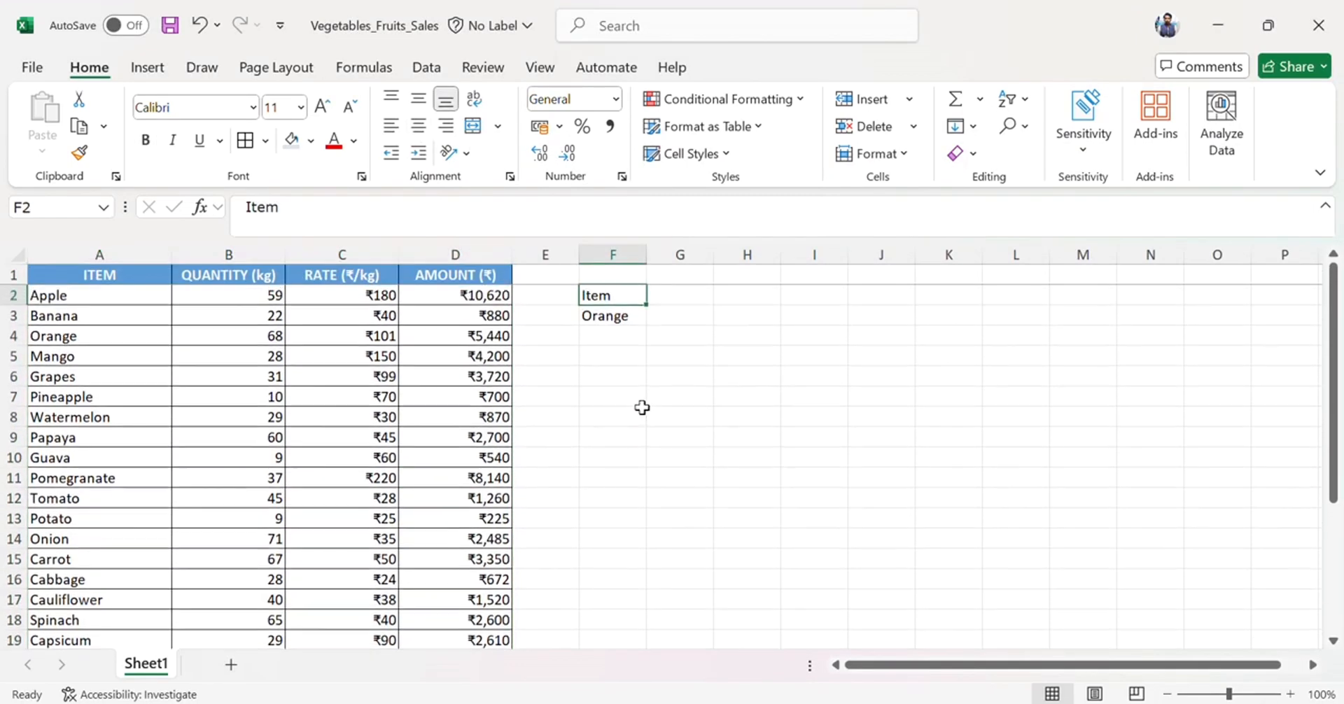
key(Down)
click(657, 319)
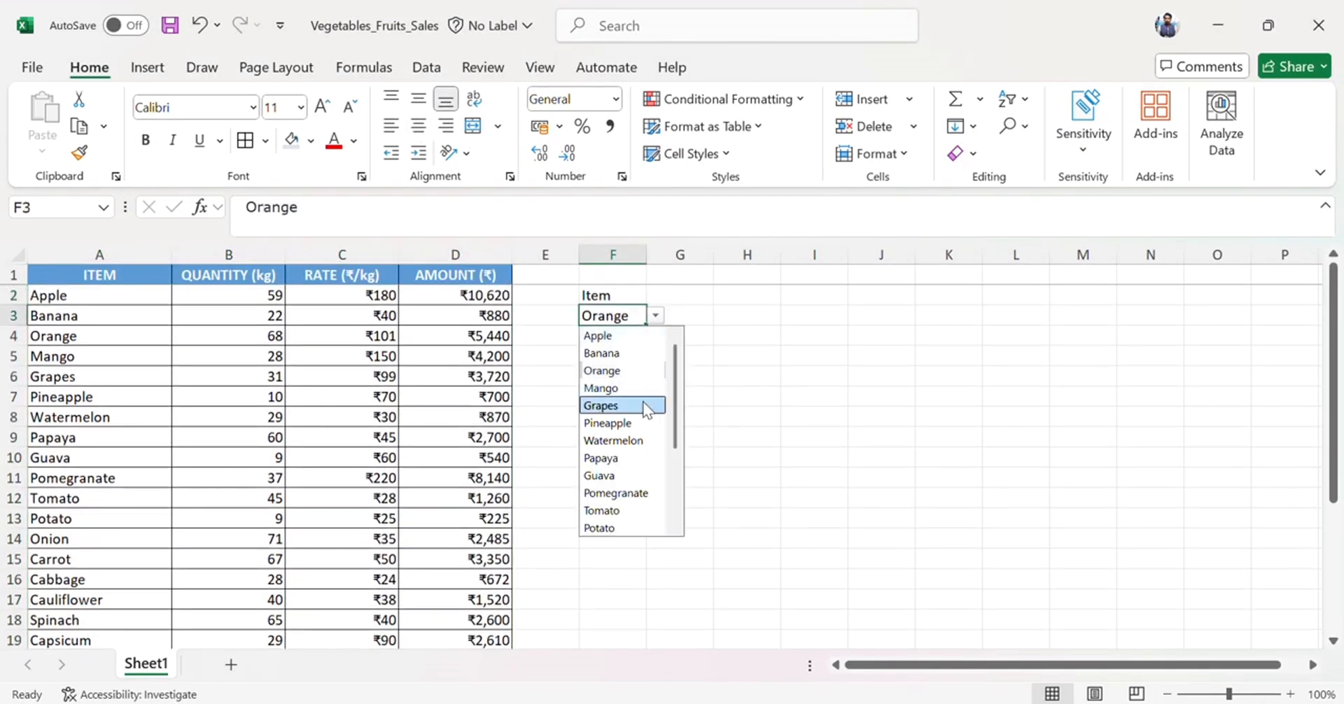
click(643, 401)
drag(150, 355, 455, 356)
click(635, 320)
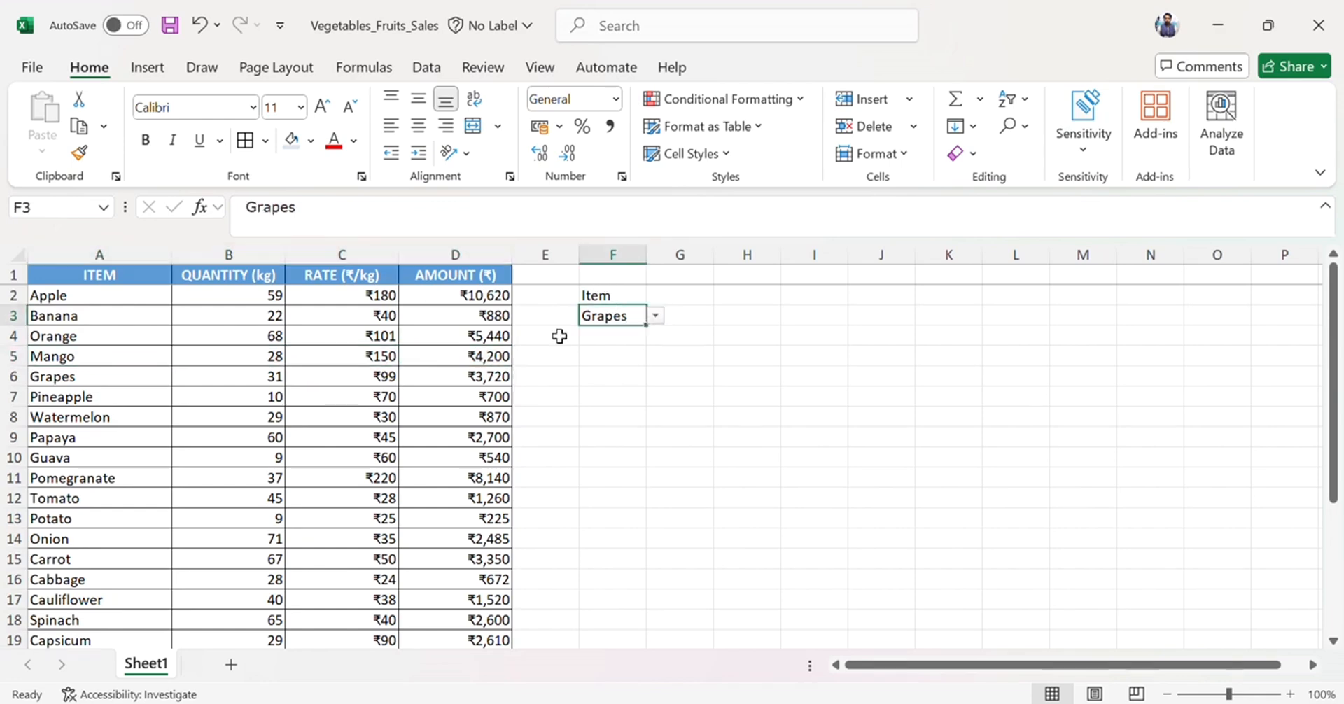
drag(87, 377, 455, 376)
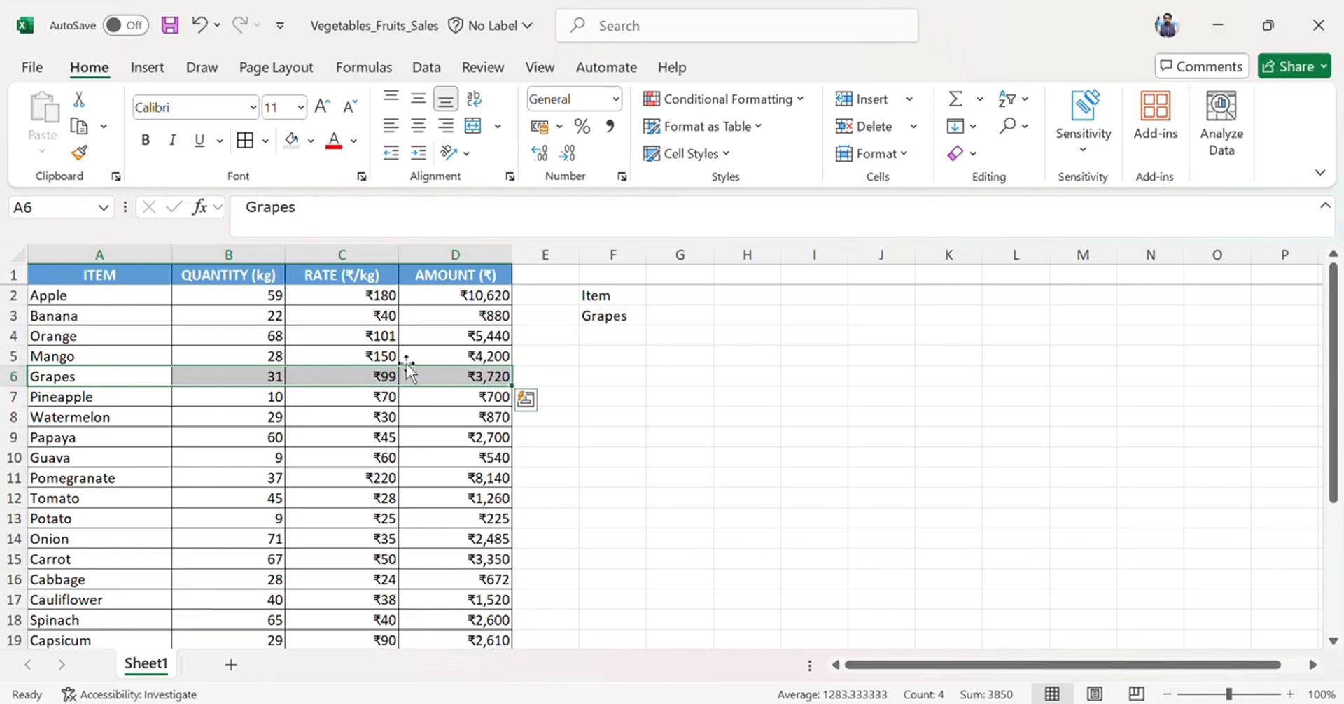
click(612, 321)
Select A2:D21 and start a new formula-based conditional formatting rule using =$A2=$F$3.
click(155, 283)
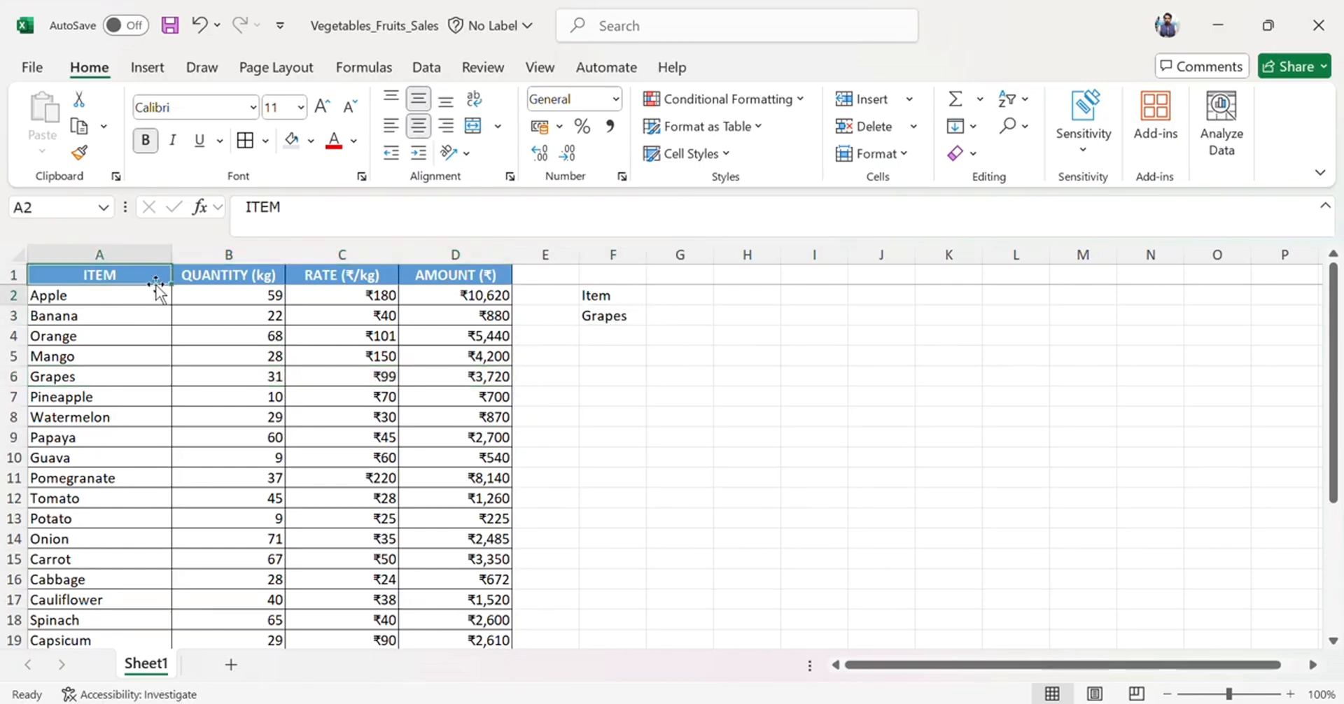
drag(156, 287, 511, 604)
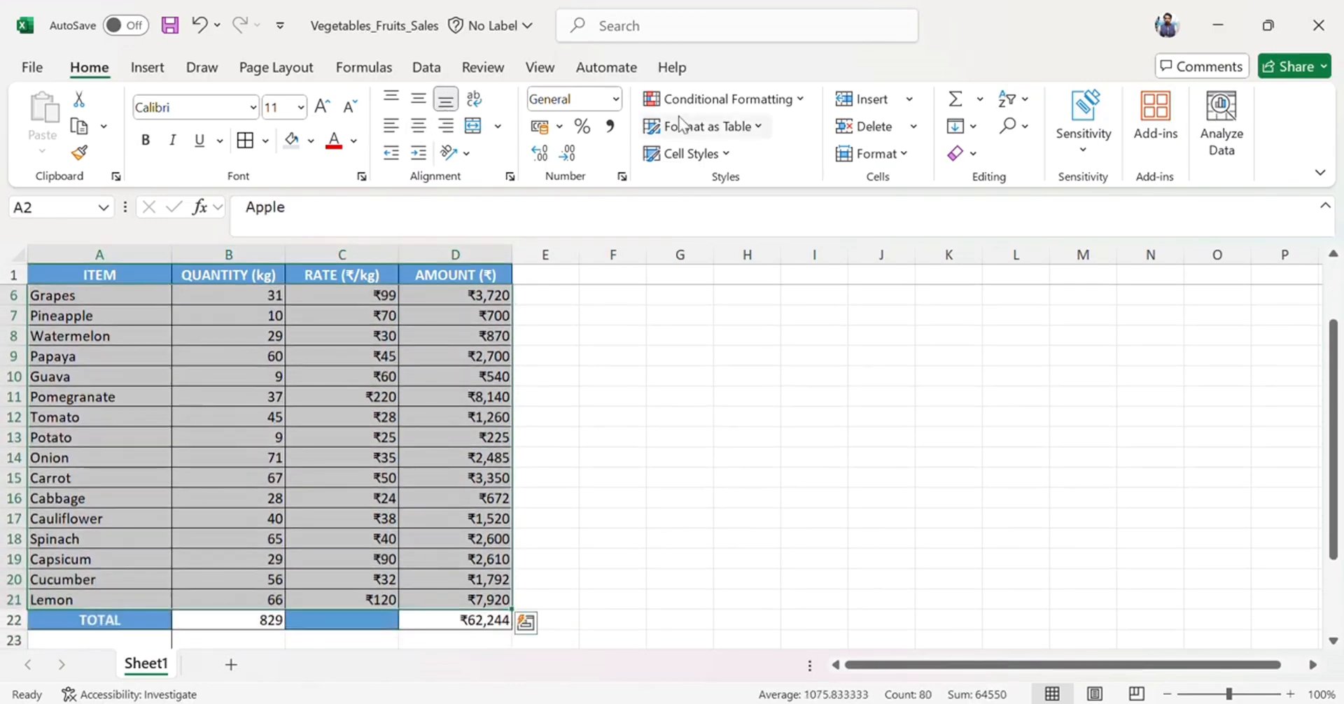
click(691, 108)
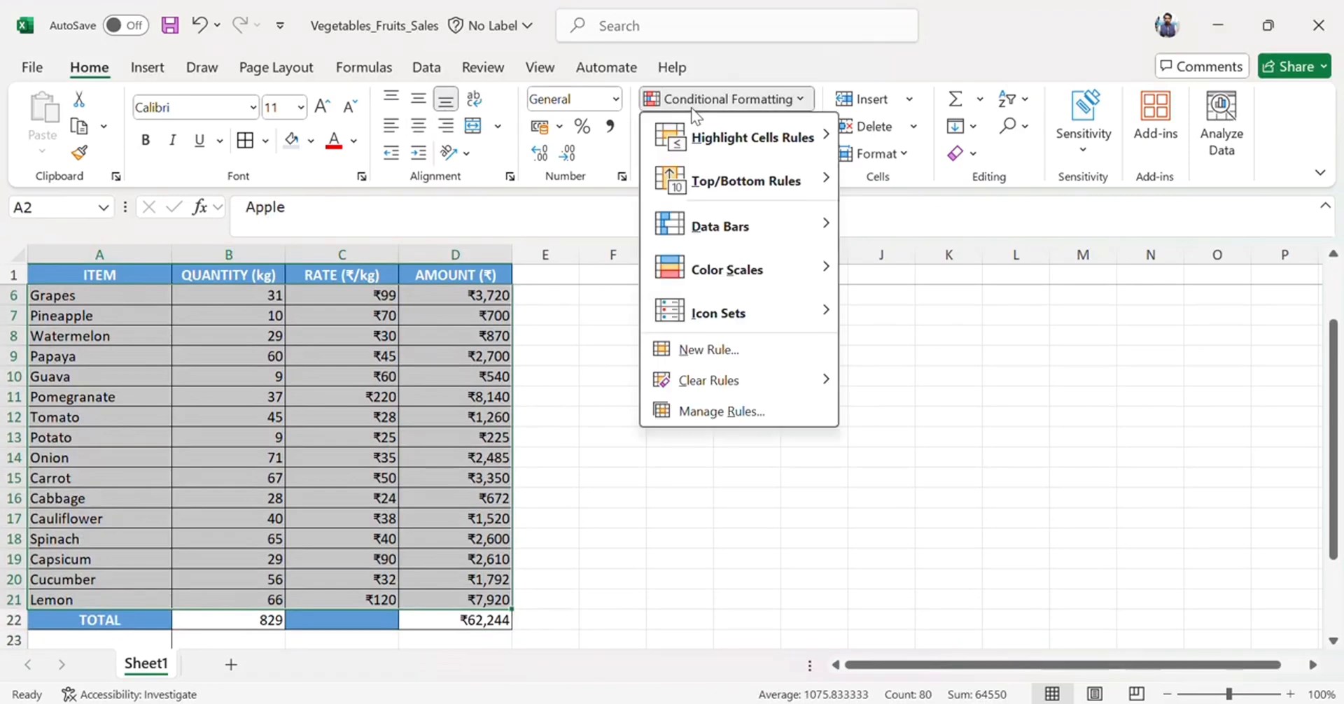
click(721, 357)
click(780, 269)
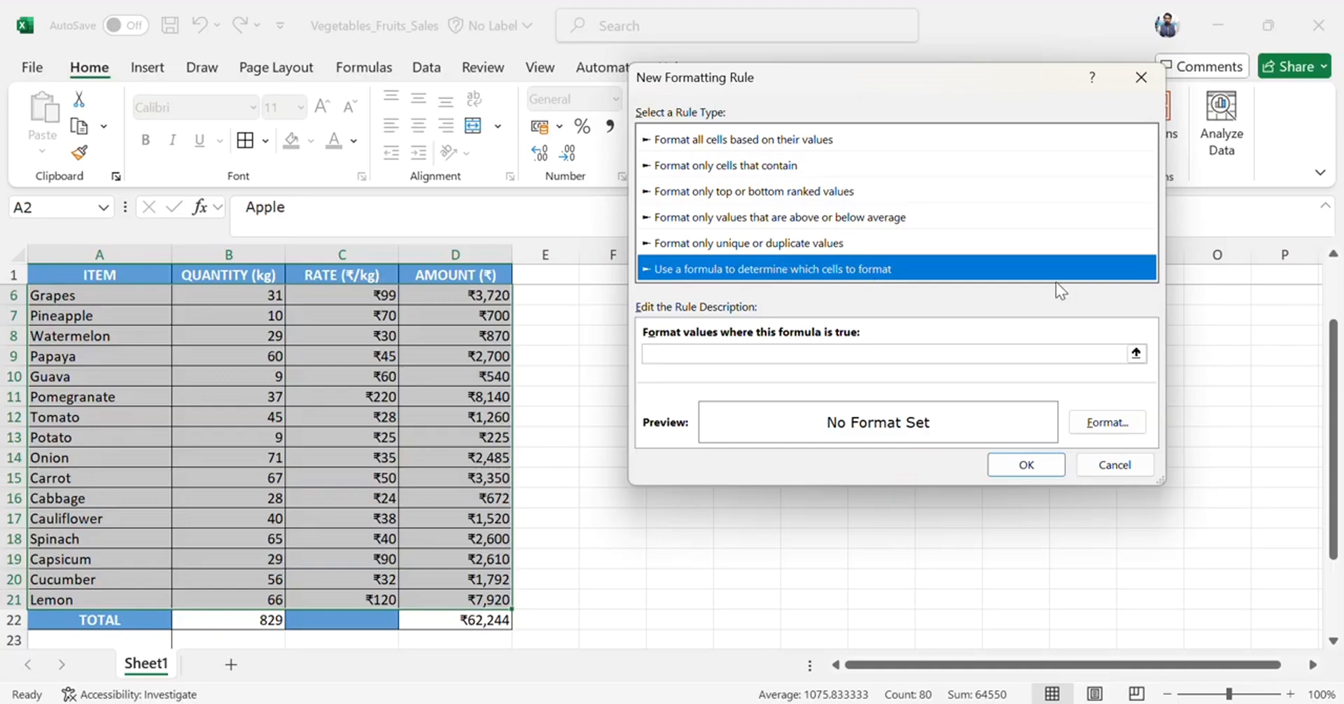
click(905, 352)
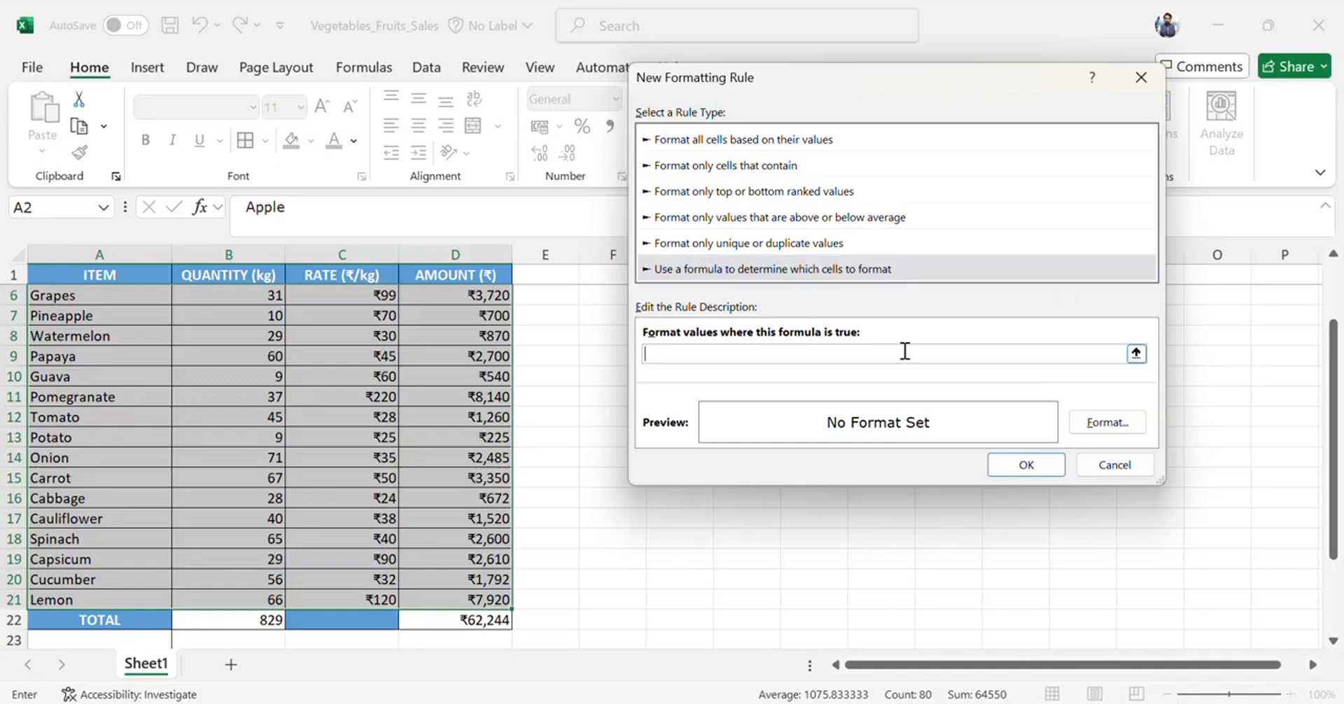
scroll(225, 336, up, 5)
scroll(112, 324, down, 1)
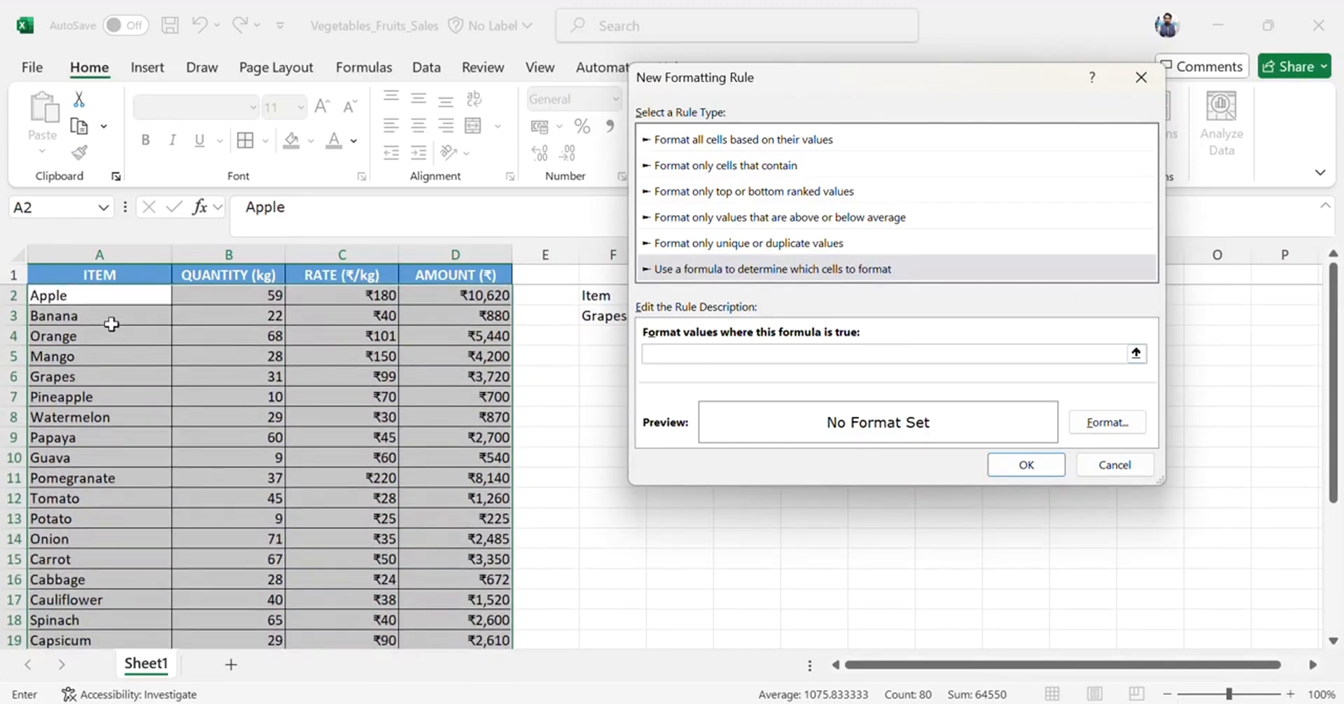
click(108, 293)
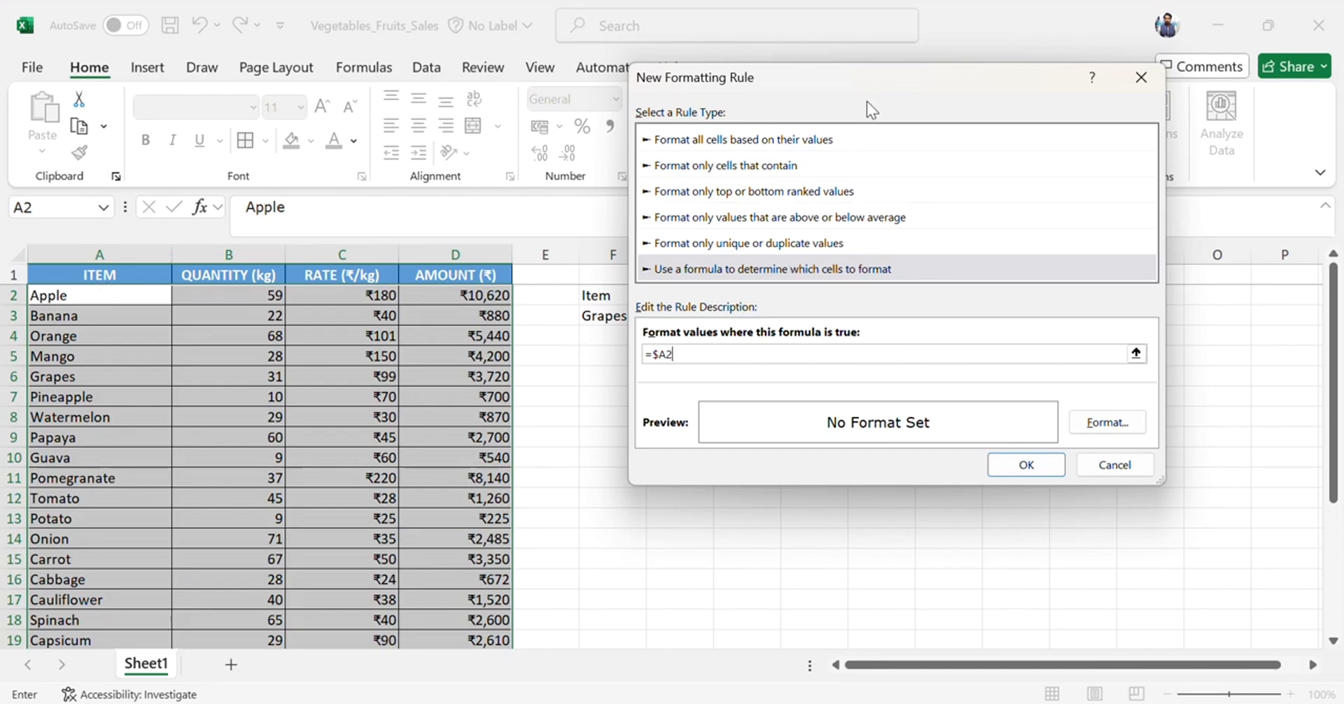
drag(883, 81, 1033, 110)
text(=)
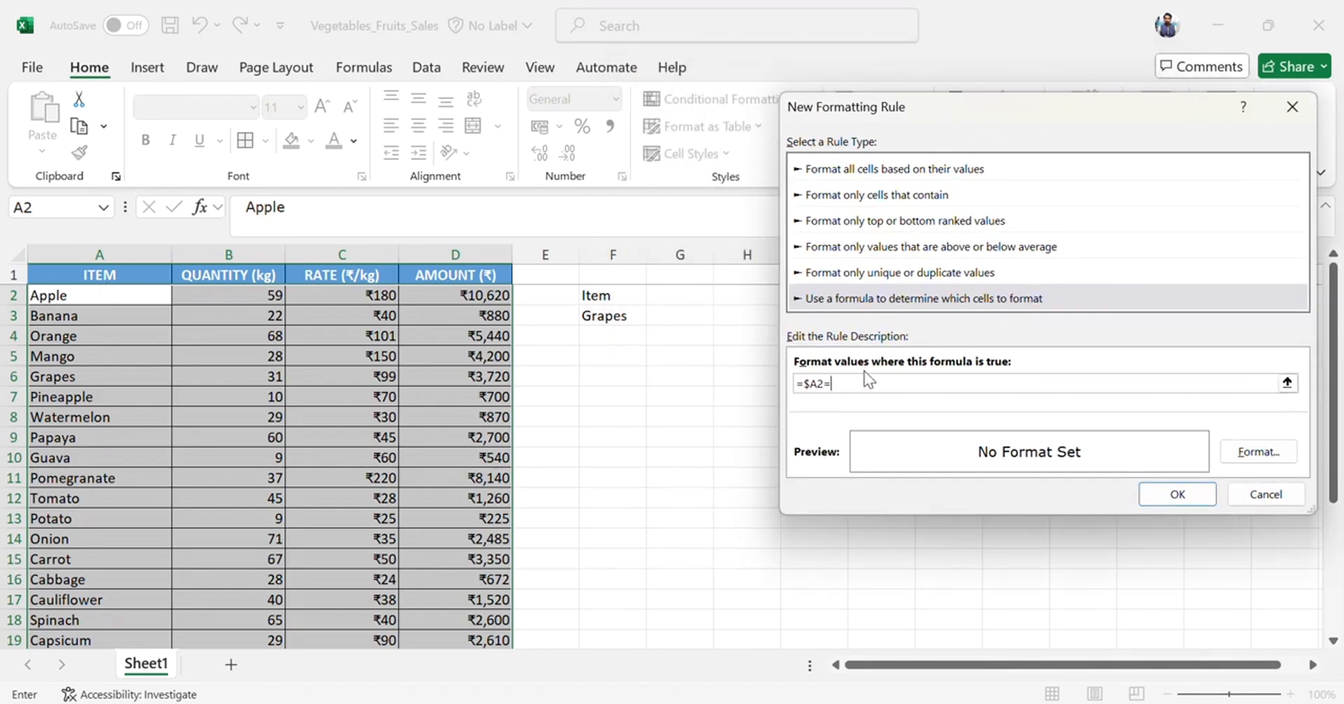
click(613, 315)
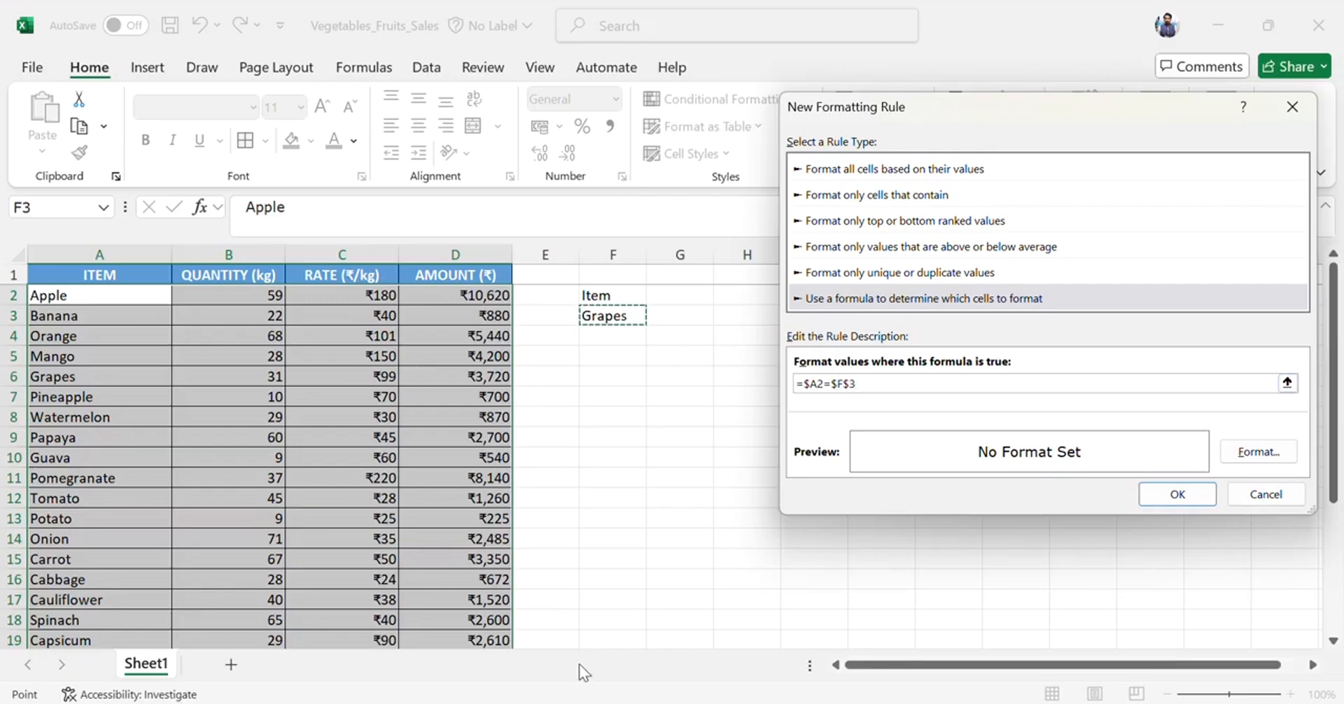
Give the rule a light green fill and apply it.
click(1256, 456)
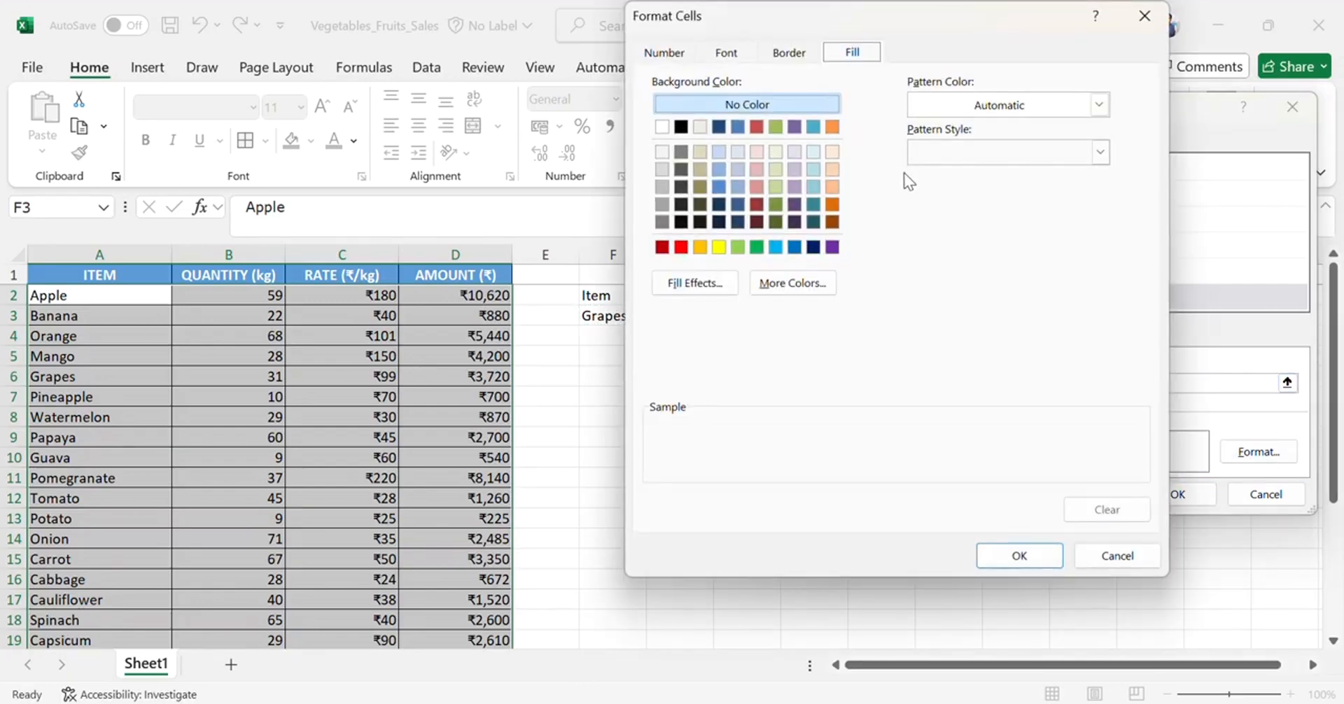
click(775, 169)
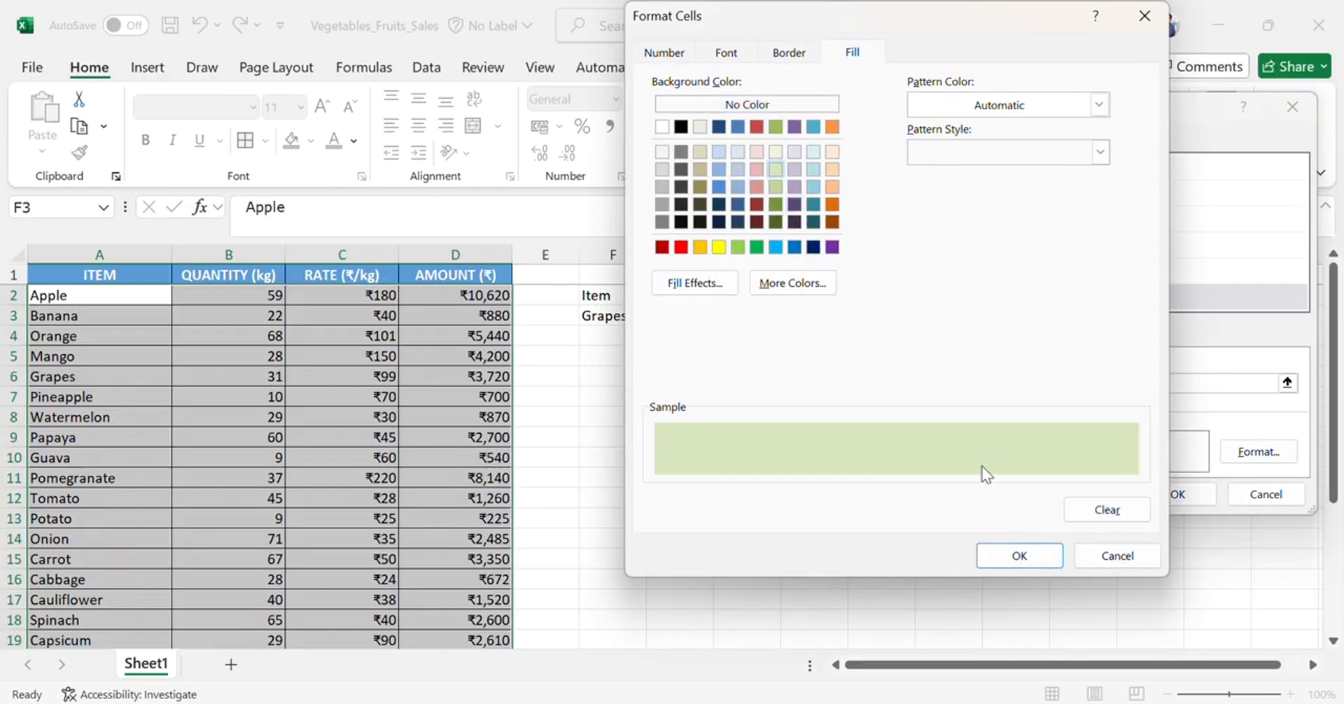
click(1037, 557)
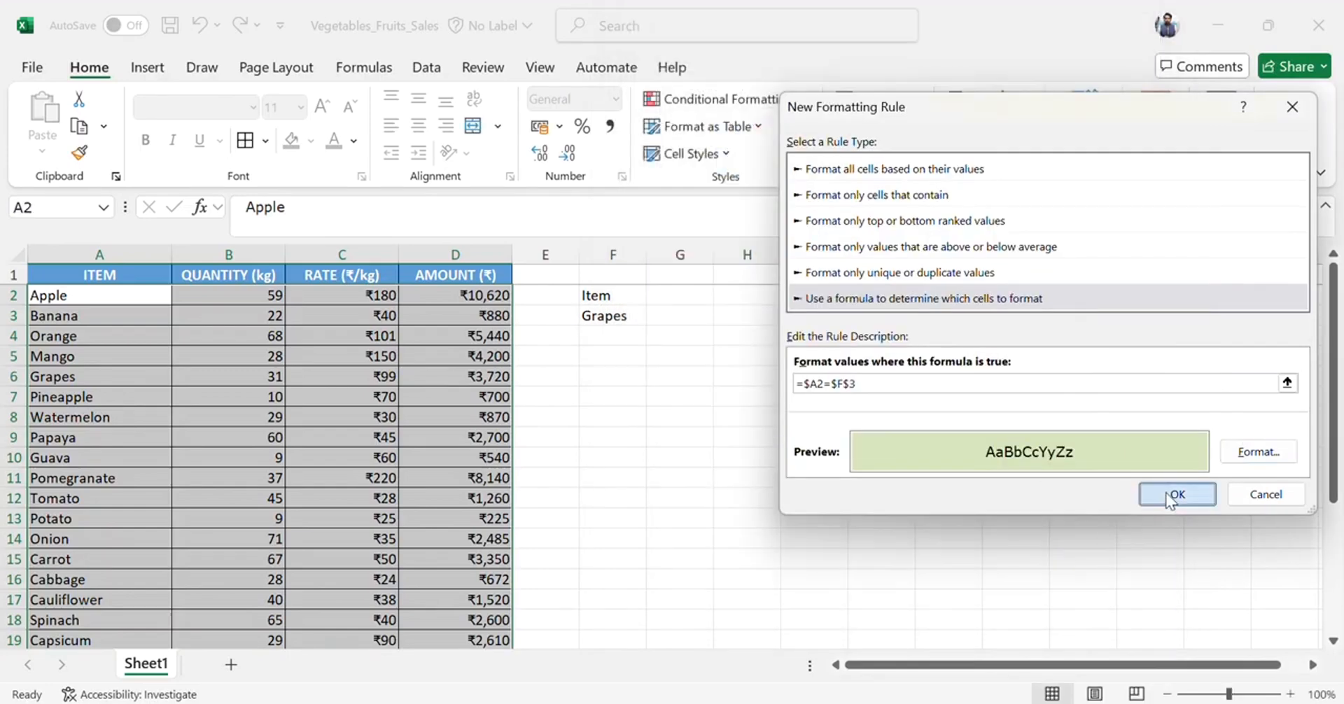
click(1168, 493)
Pick Orange and then Guava from the F3 dropdown to test the row highlight.
click(635, 316)
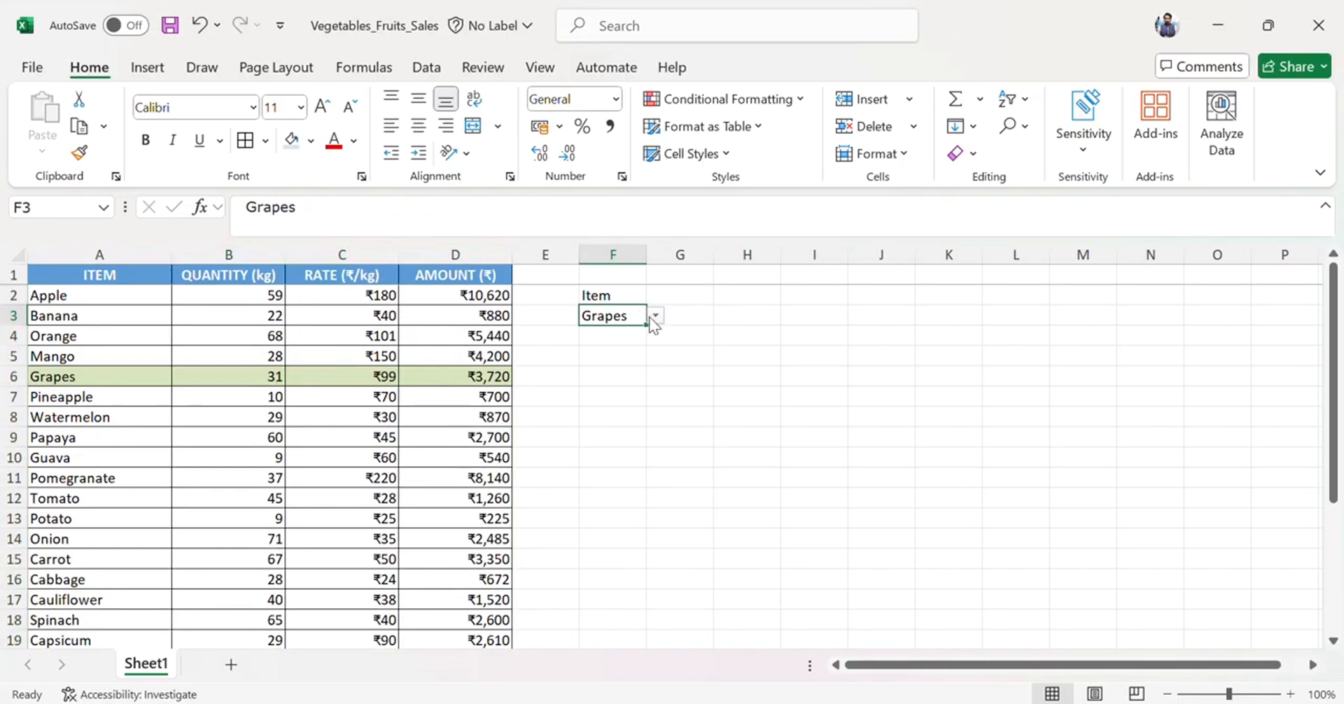
click(655, 317)
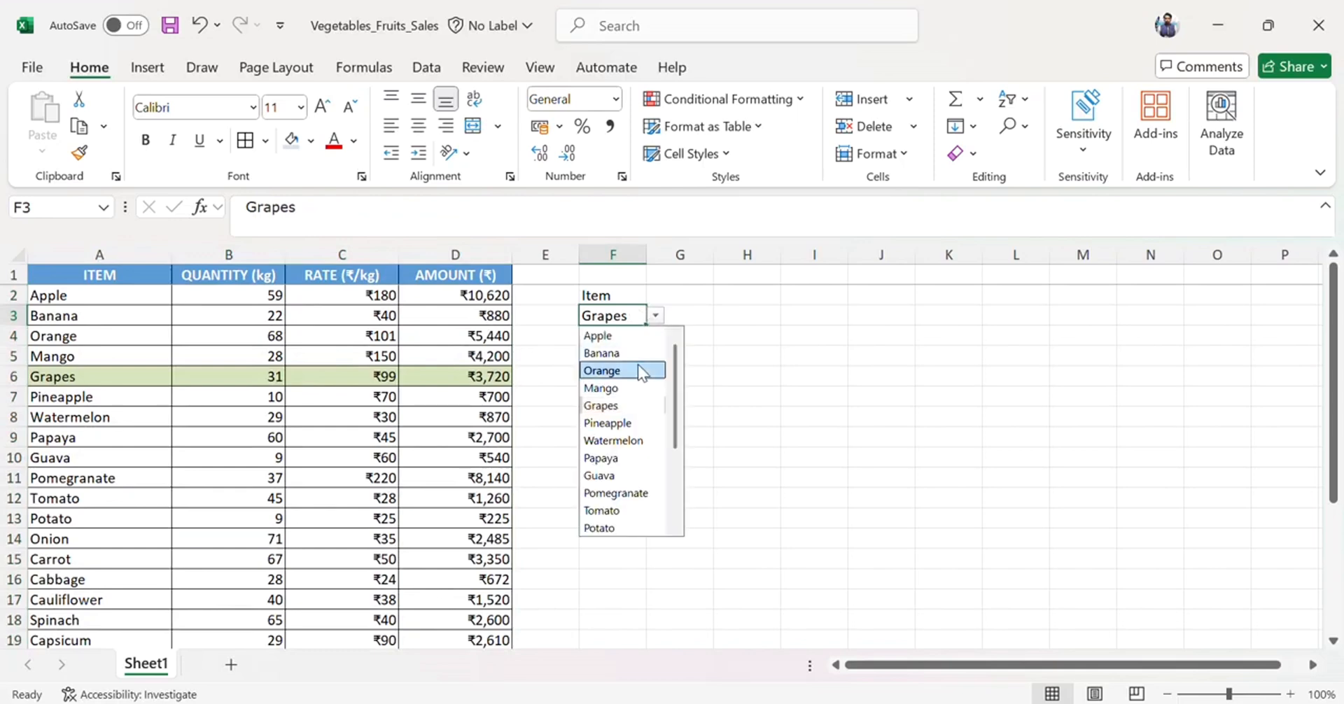
click(637, 365)
click(656, 317)
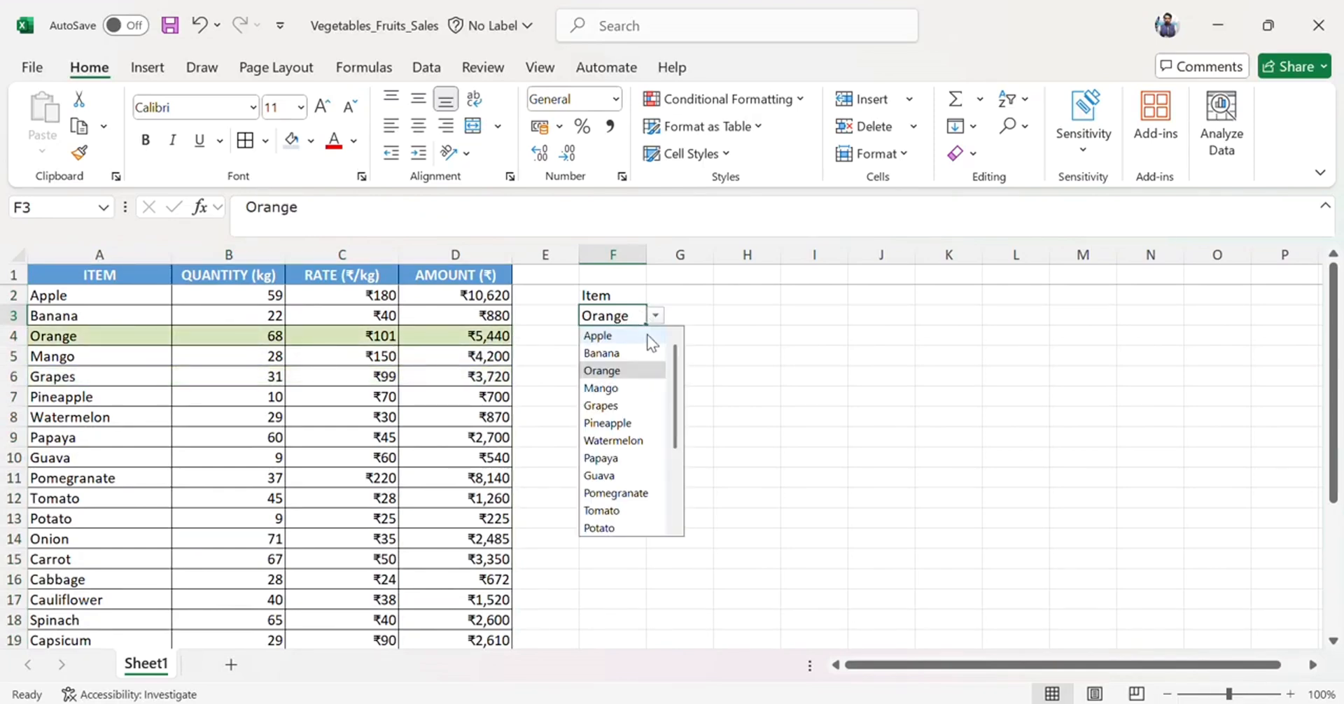
click(600, 475)
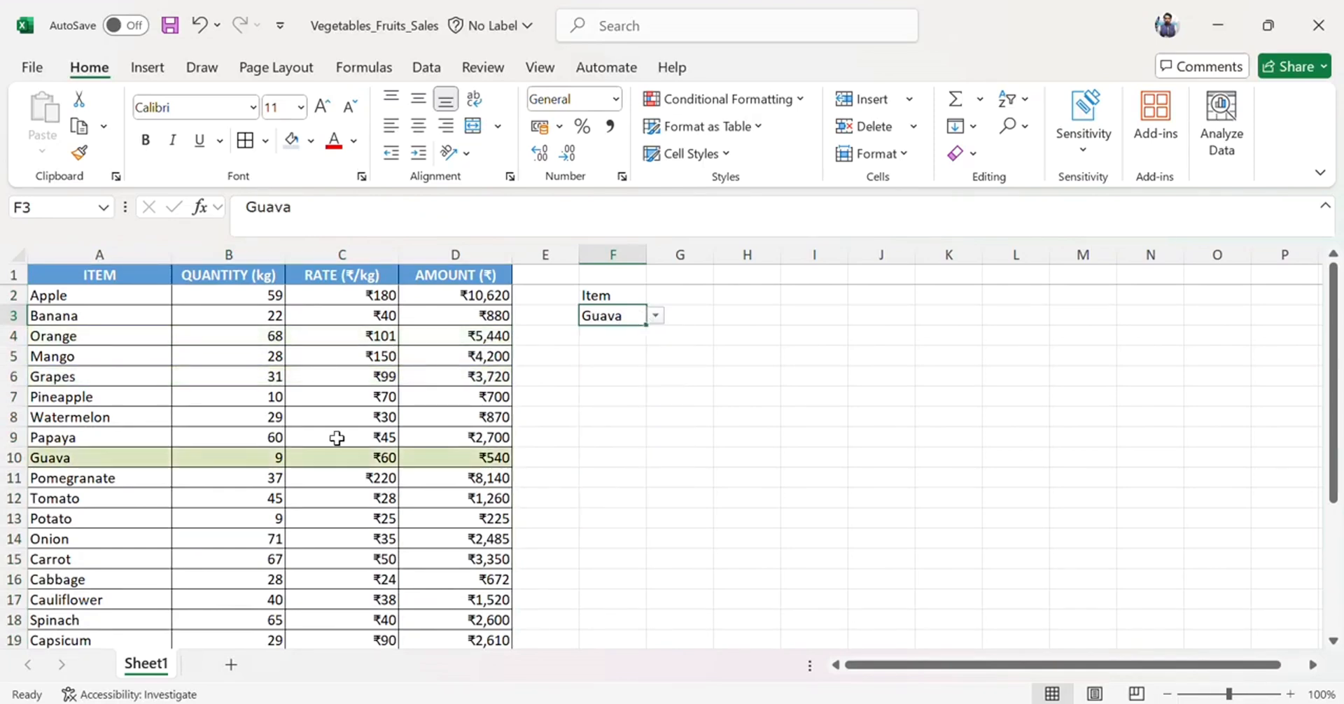
Pick Apple from the F3 dropdown and reopen the item list.
click(655, 316)
click(630, 335)
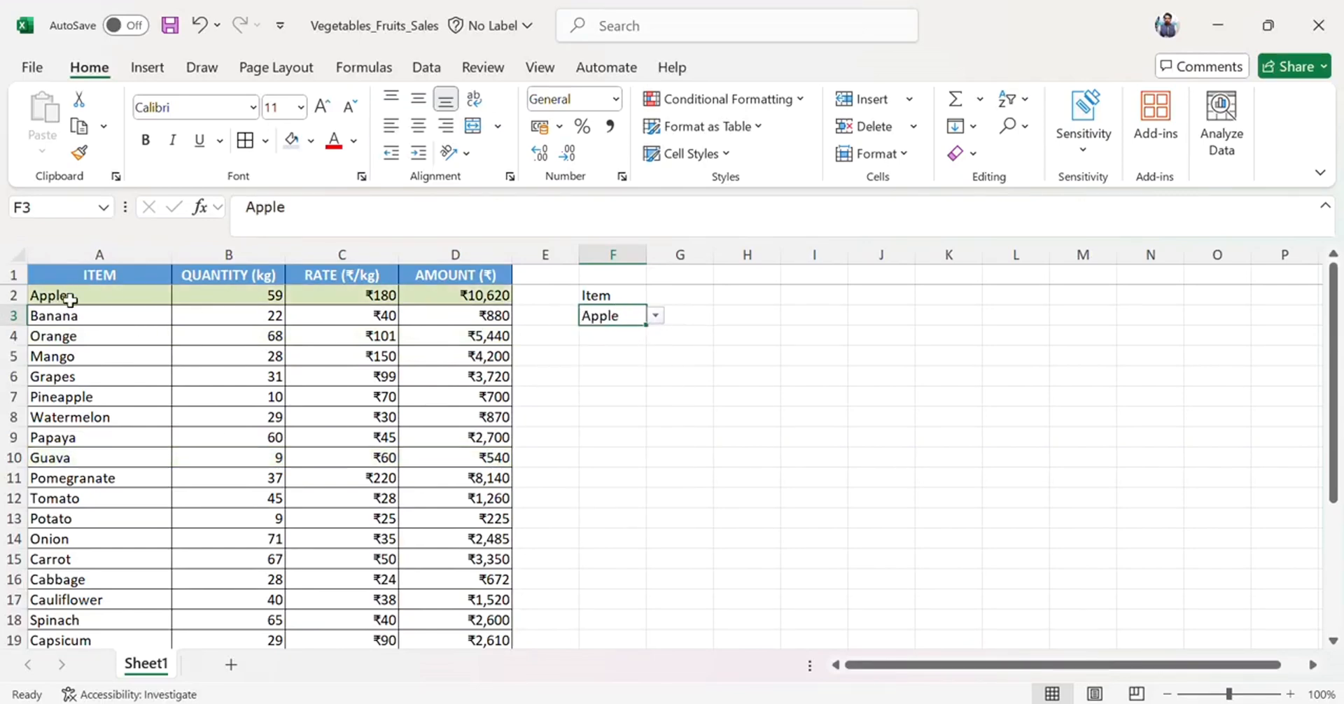
scroll(510, 434, down, 1)
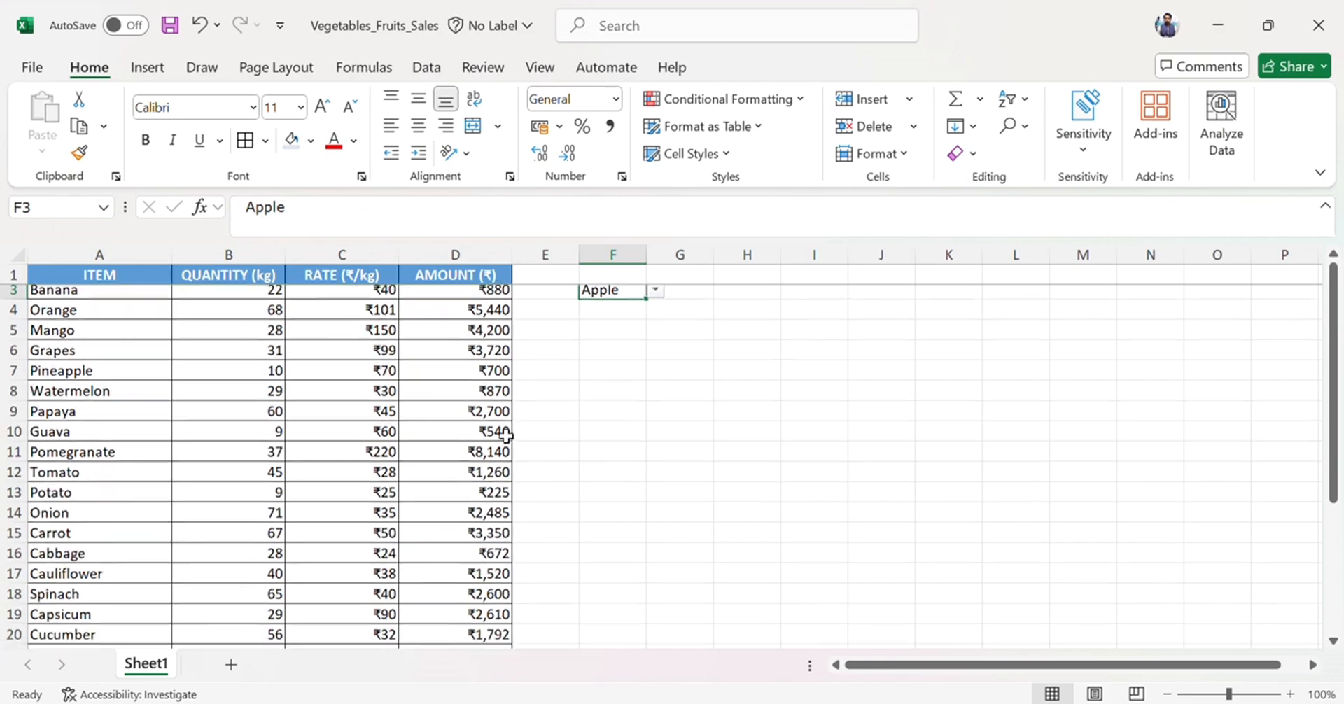
scroll(510, 435, up, 1)
click(655, 317)
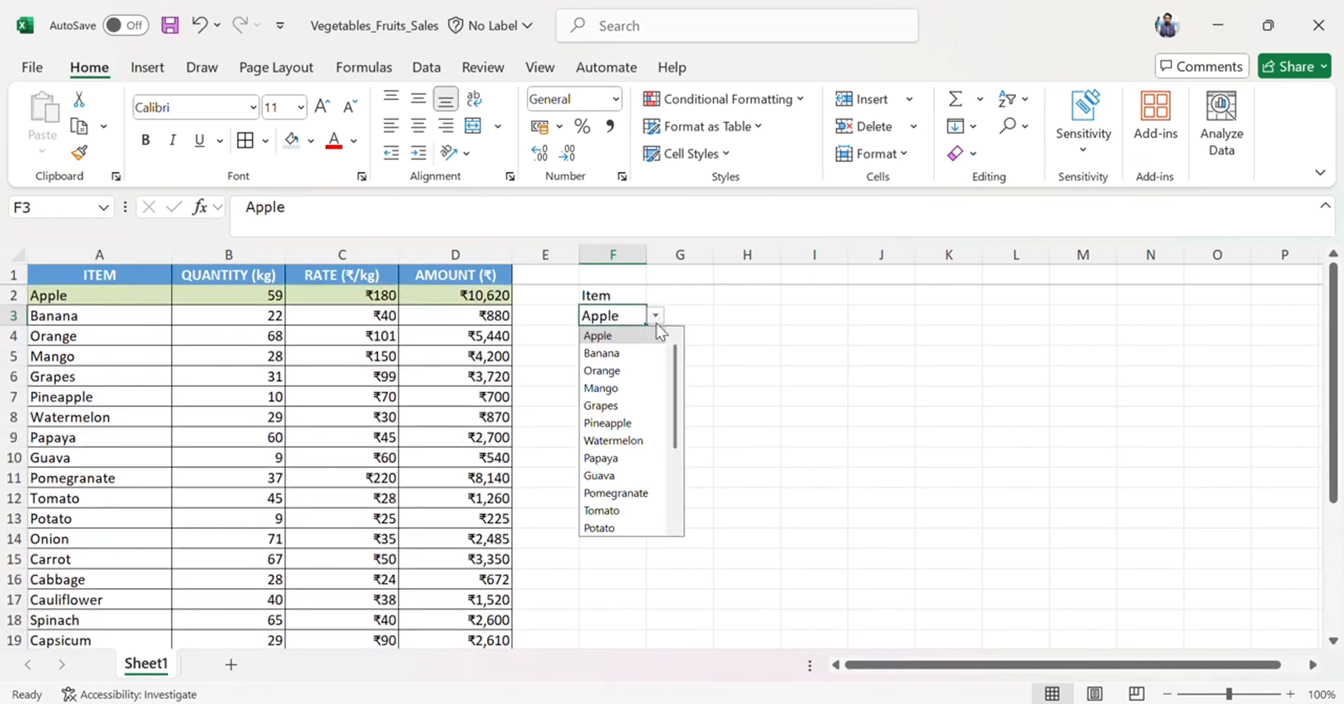